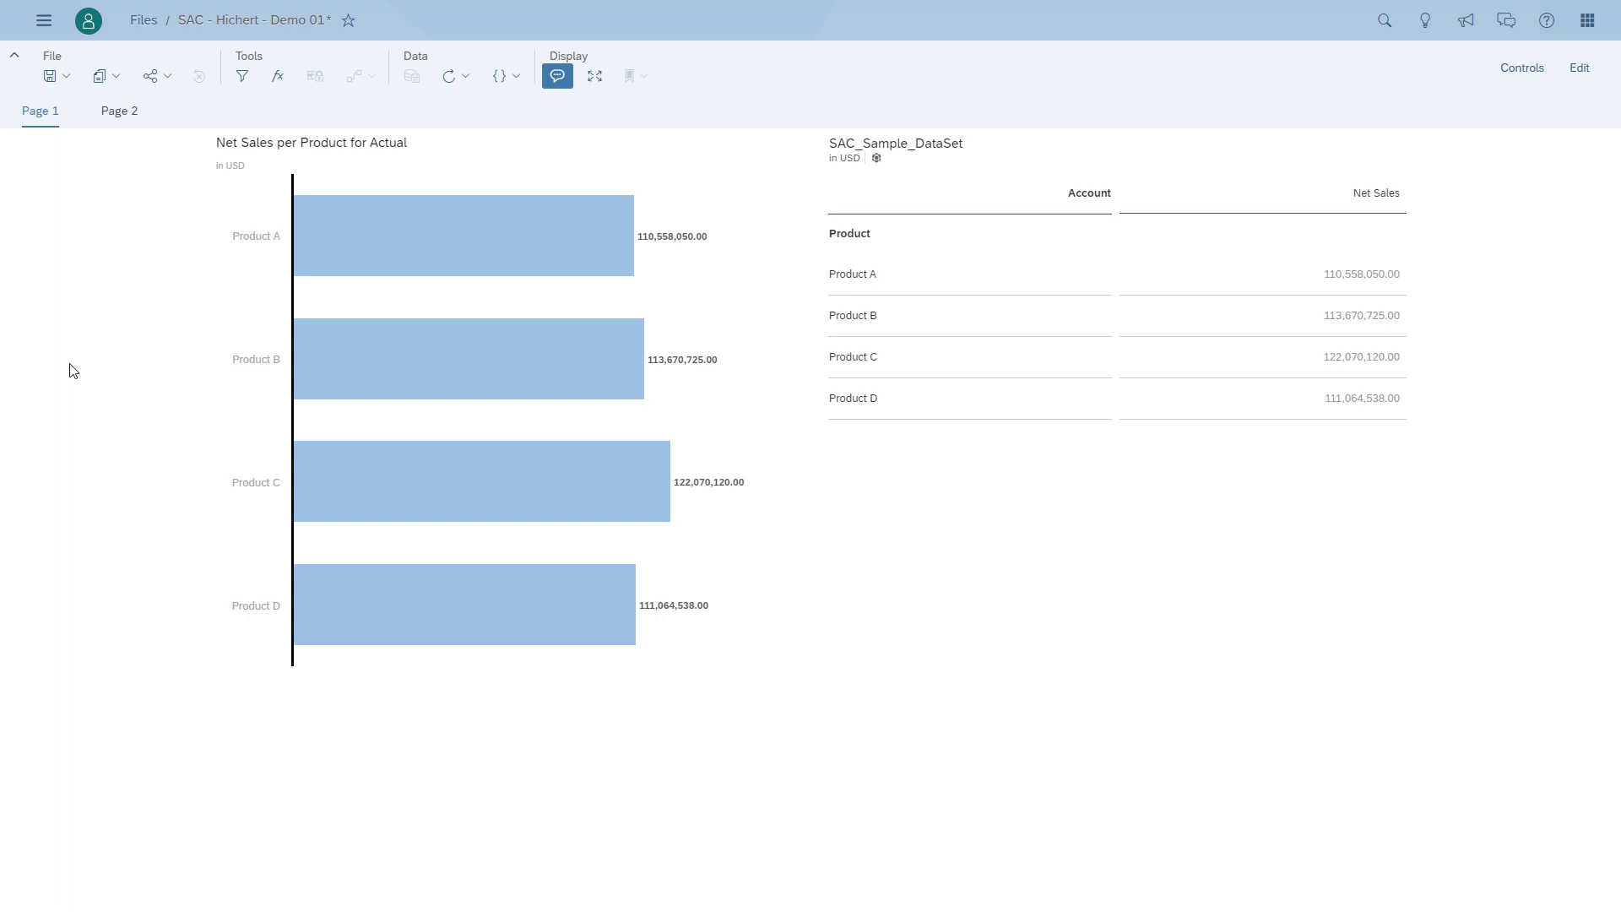
In edit mode, rename the chart's Net Sales measure to Revenue in the Designer panel.
{"action": "left_click", "coordinate": [1568, 83]}
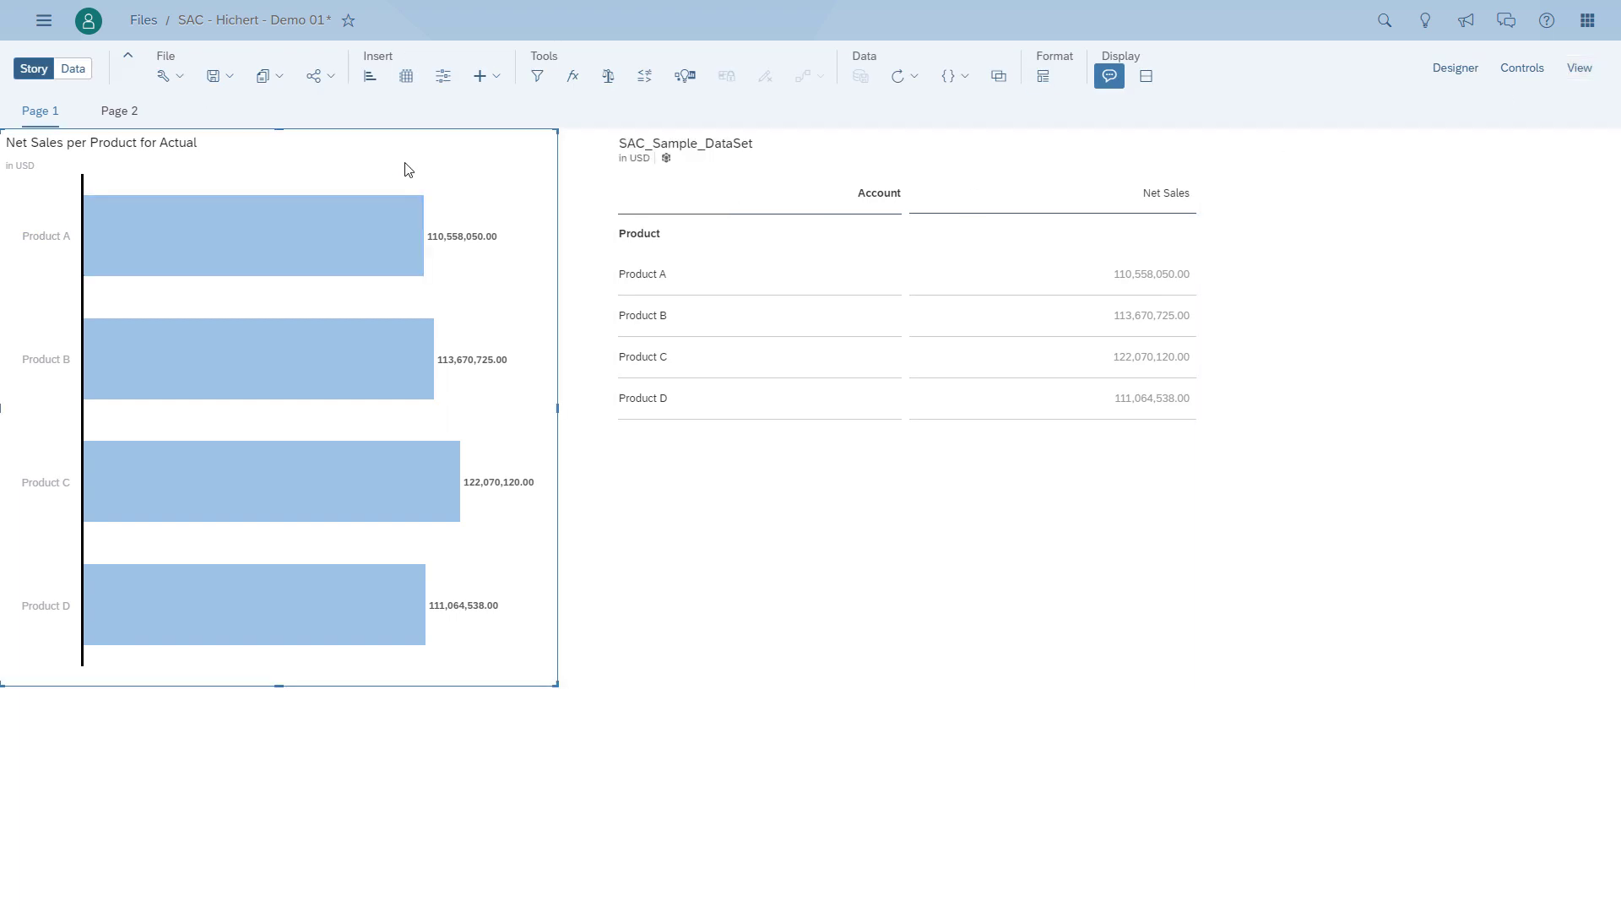
{"action": "left_click", "coordinate": [1455, 72]}
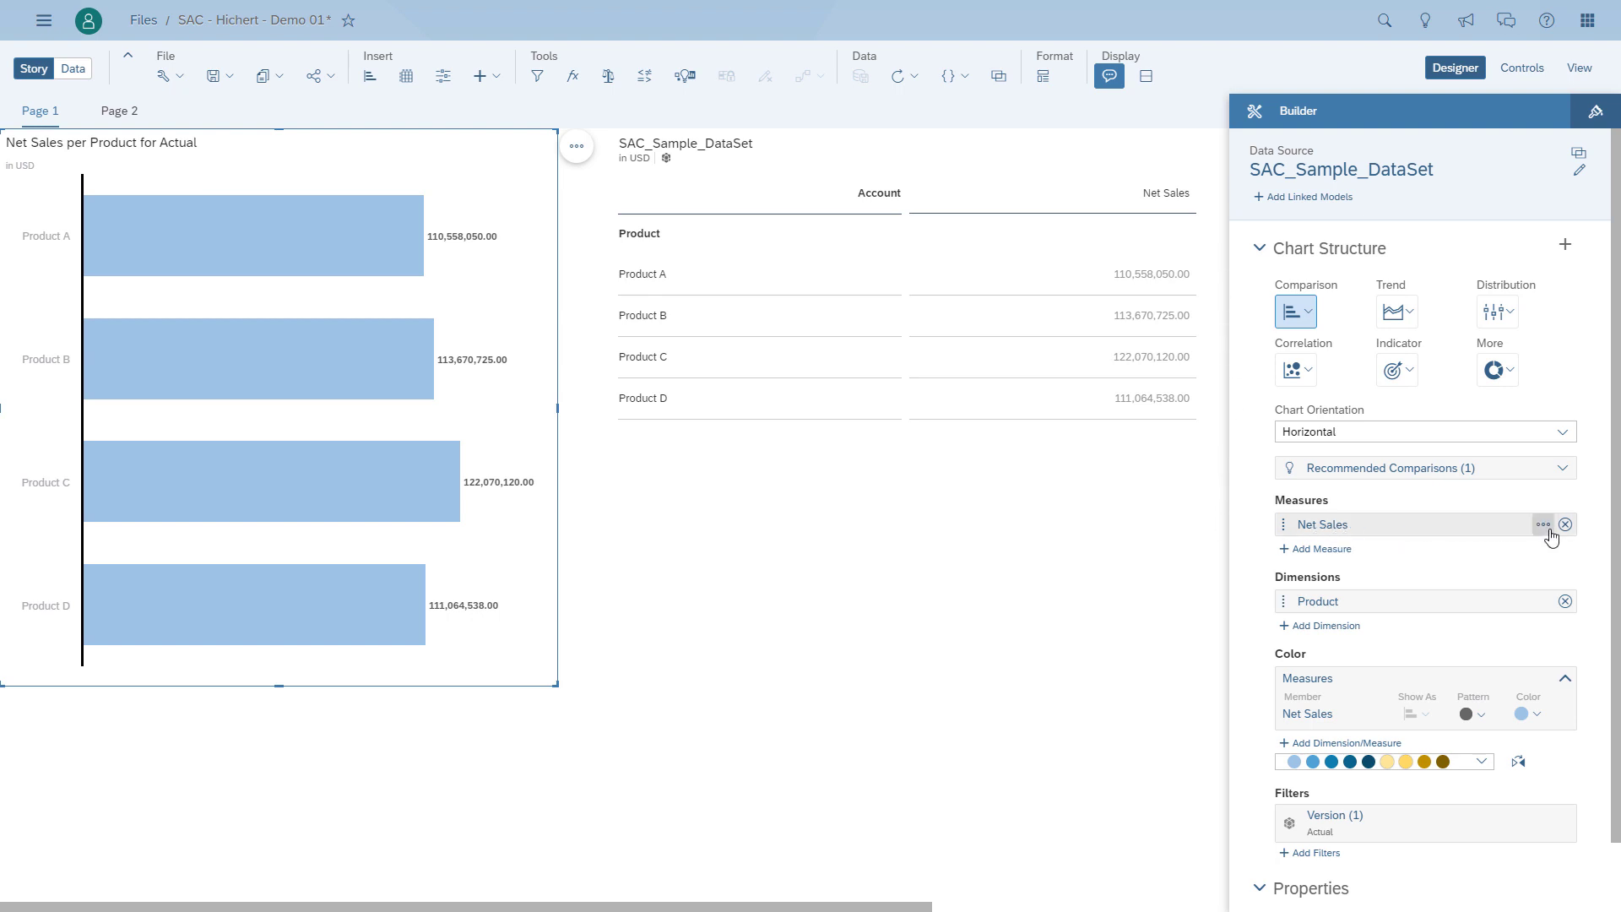
{"action": "left_click", "coordinate": [1545, 527]}
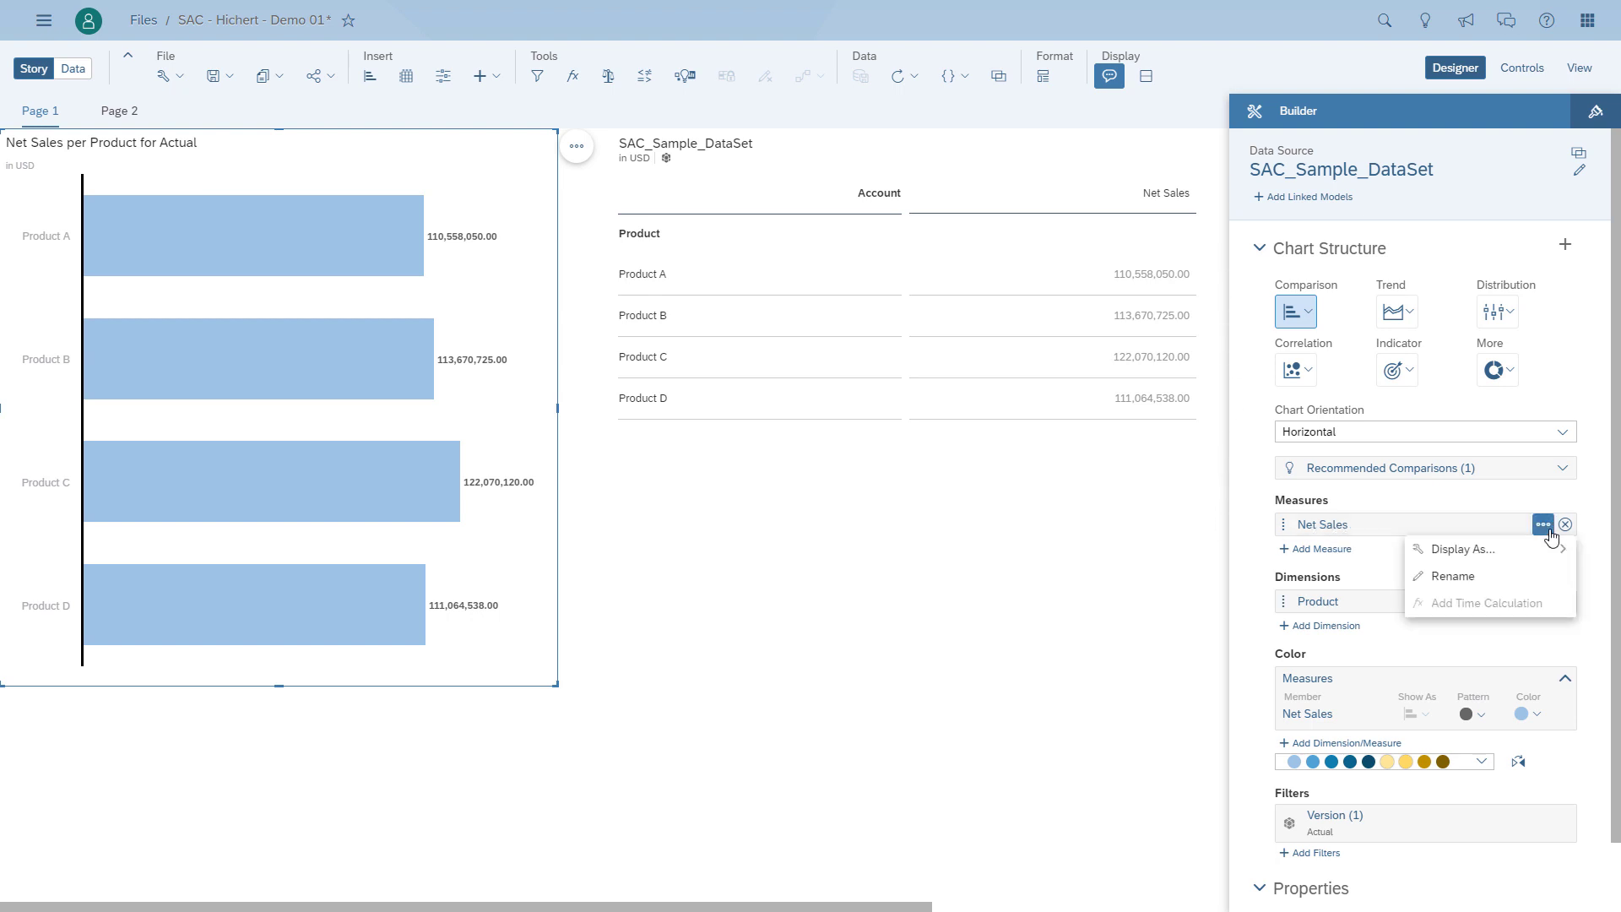
{"action": "left_click", "coordinate": [1467, 579]}
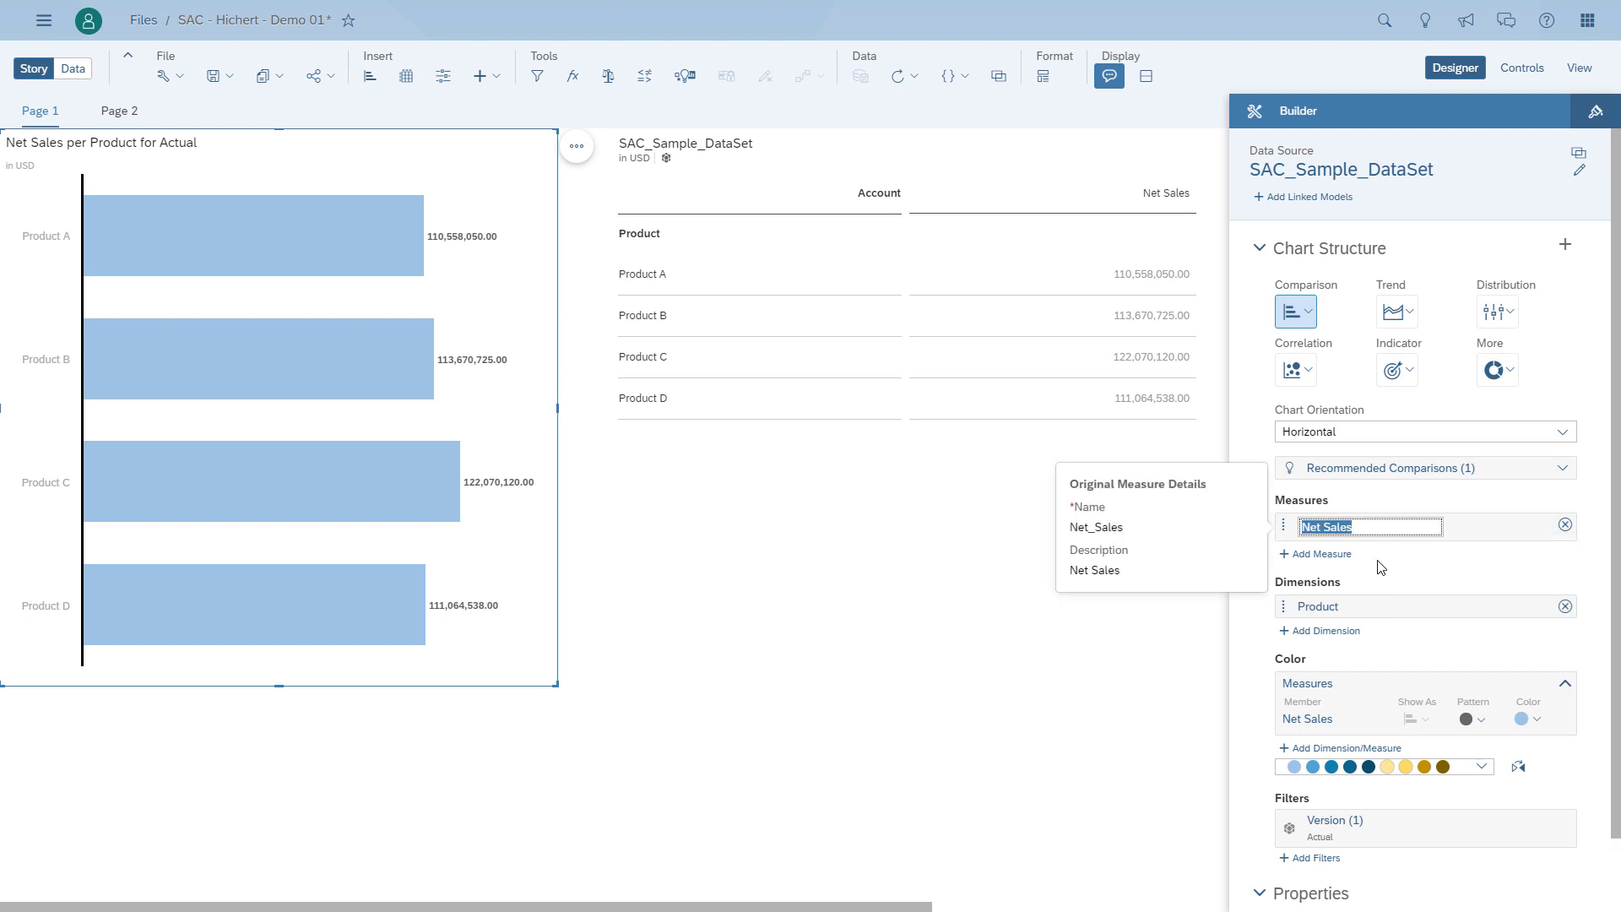
{"action": "type", "text": "Revenue"}
{"action": "key", "text": "Return"}
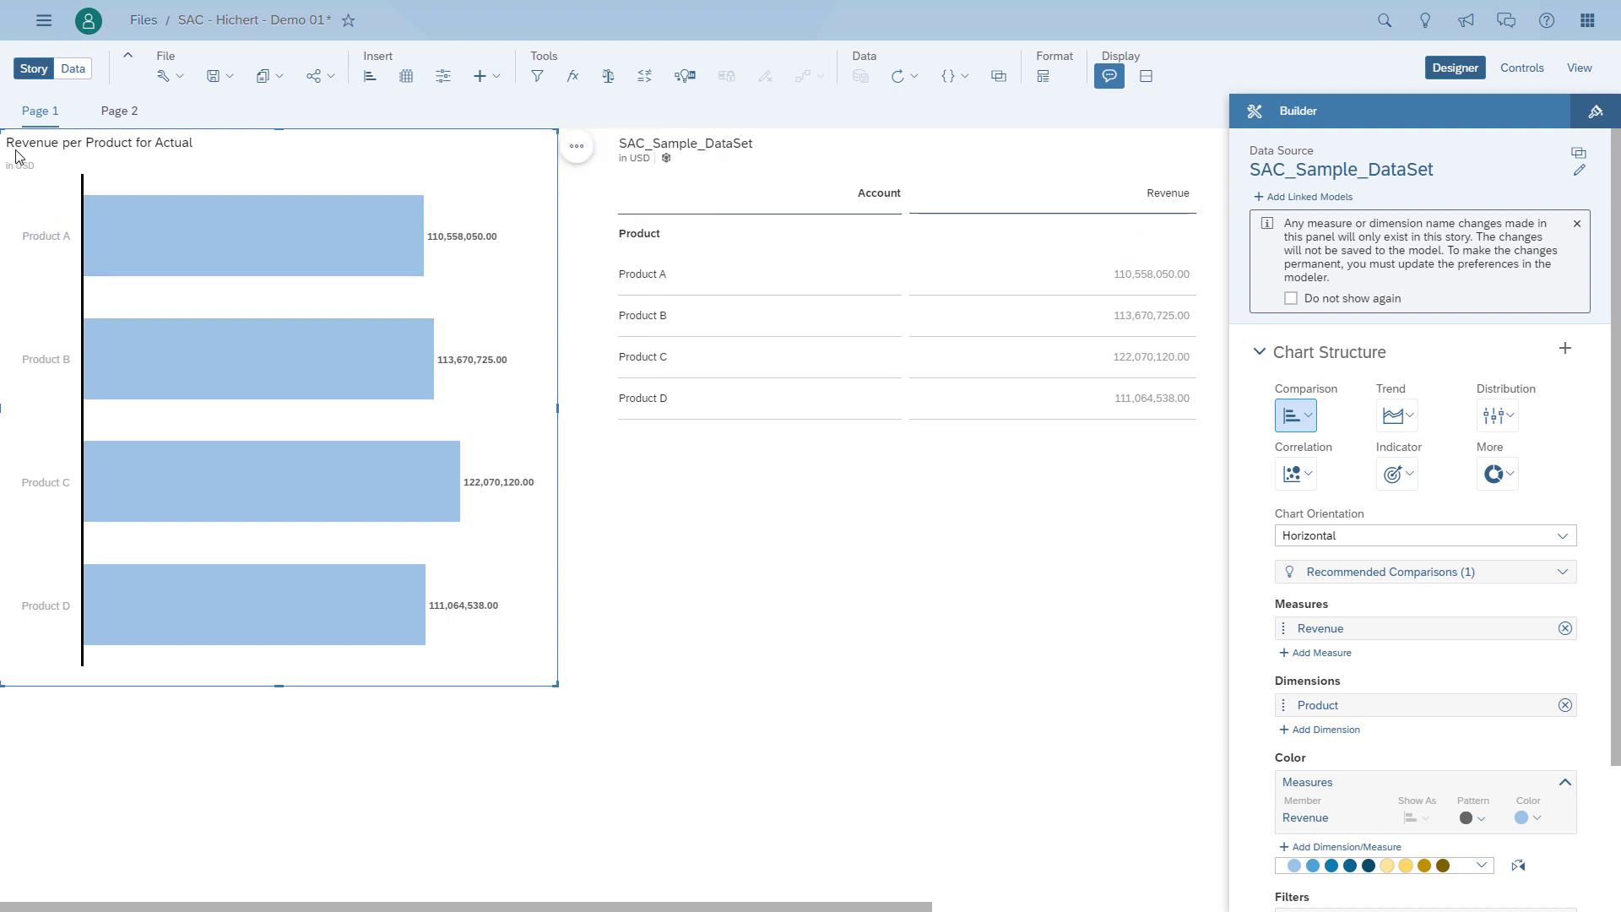
{"action": "left_click", "coordinate": [714, 802]}
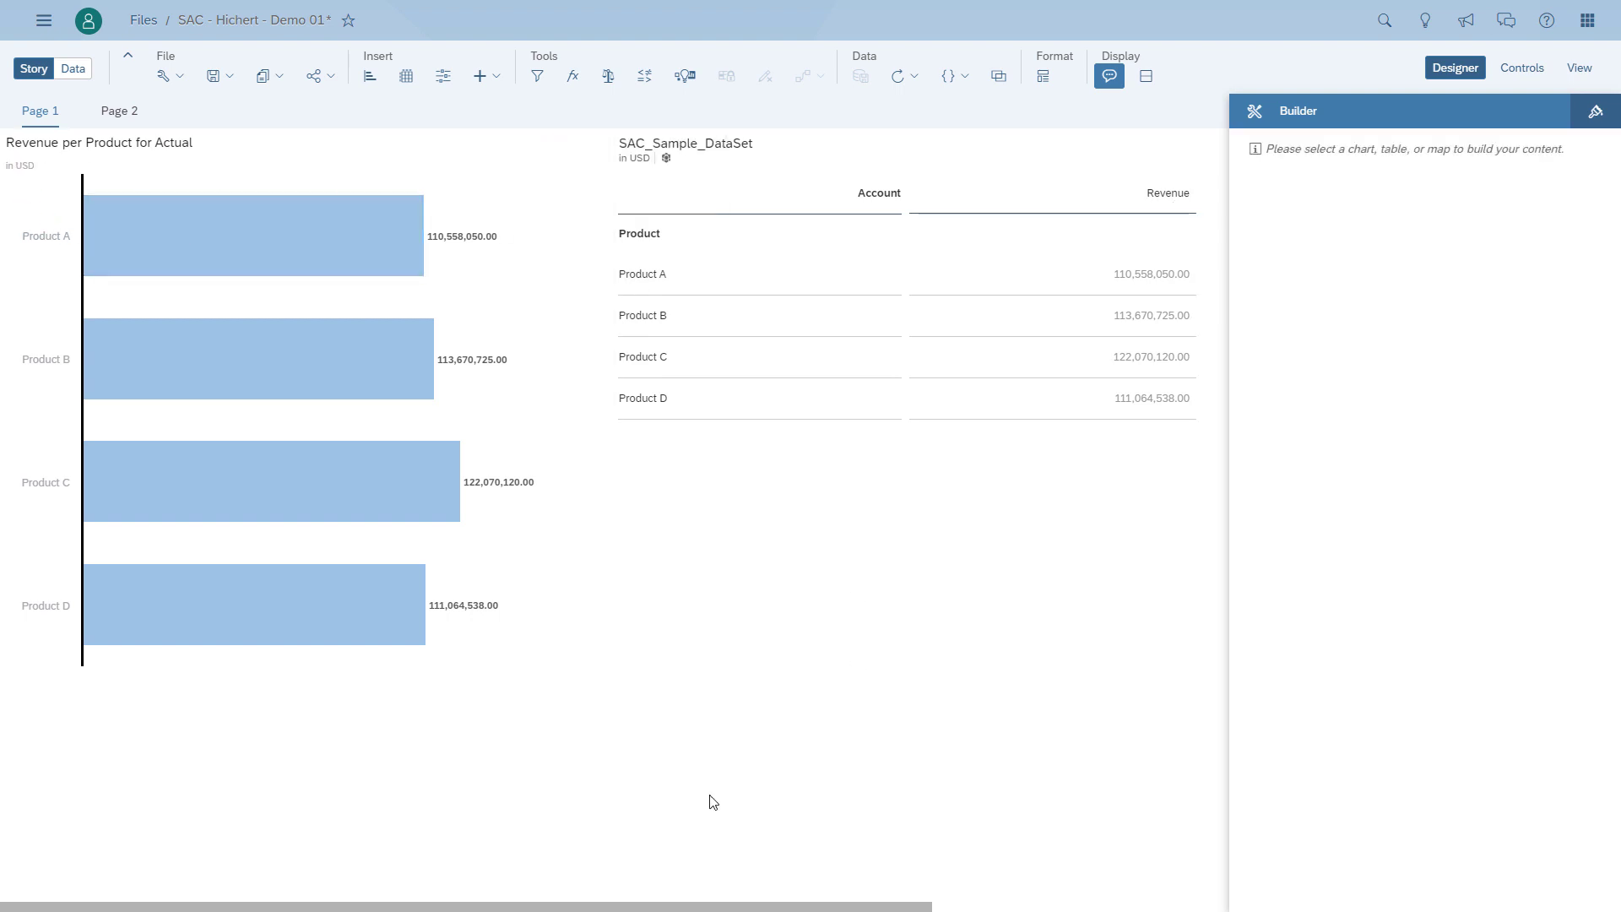
{"action": "left_click", "coordinate": [542, 217]}
{"action": "mouse_move", "coordinate": [1525, 617]}
{"action": "left_click", "coordinate": [1521, 602]}
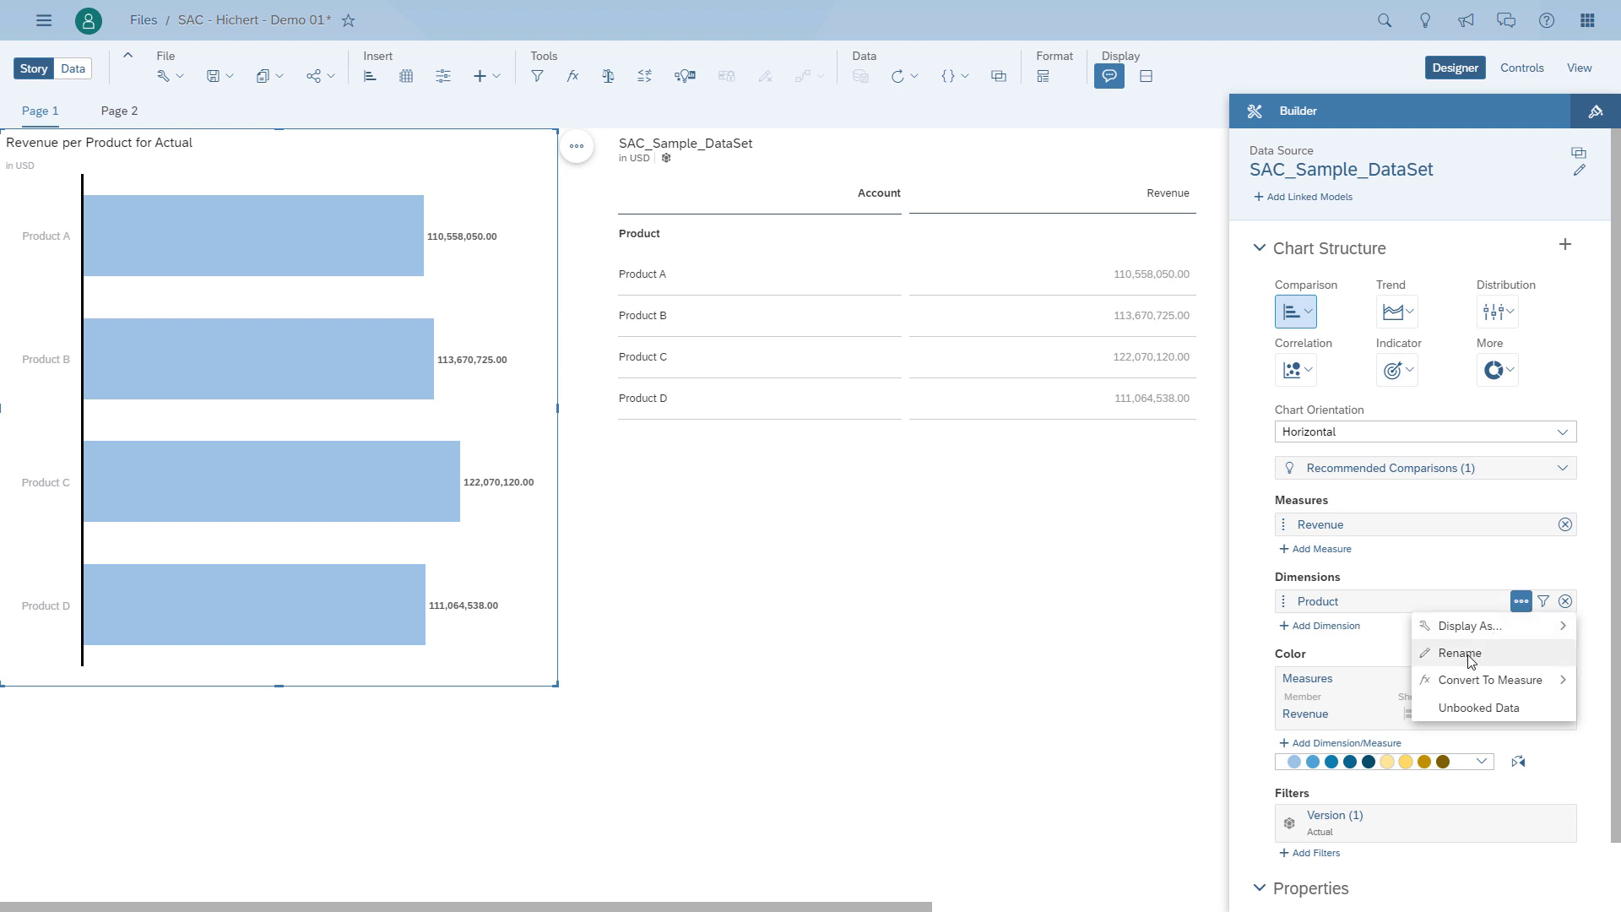
{"action": "left_click", "coordinate": [1175, 619]}
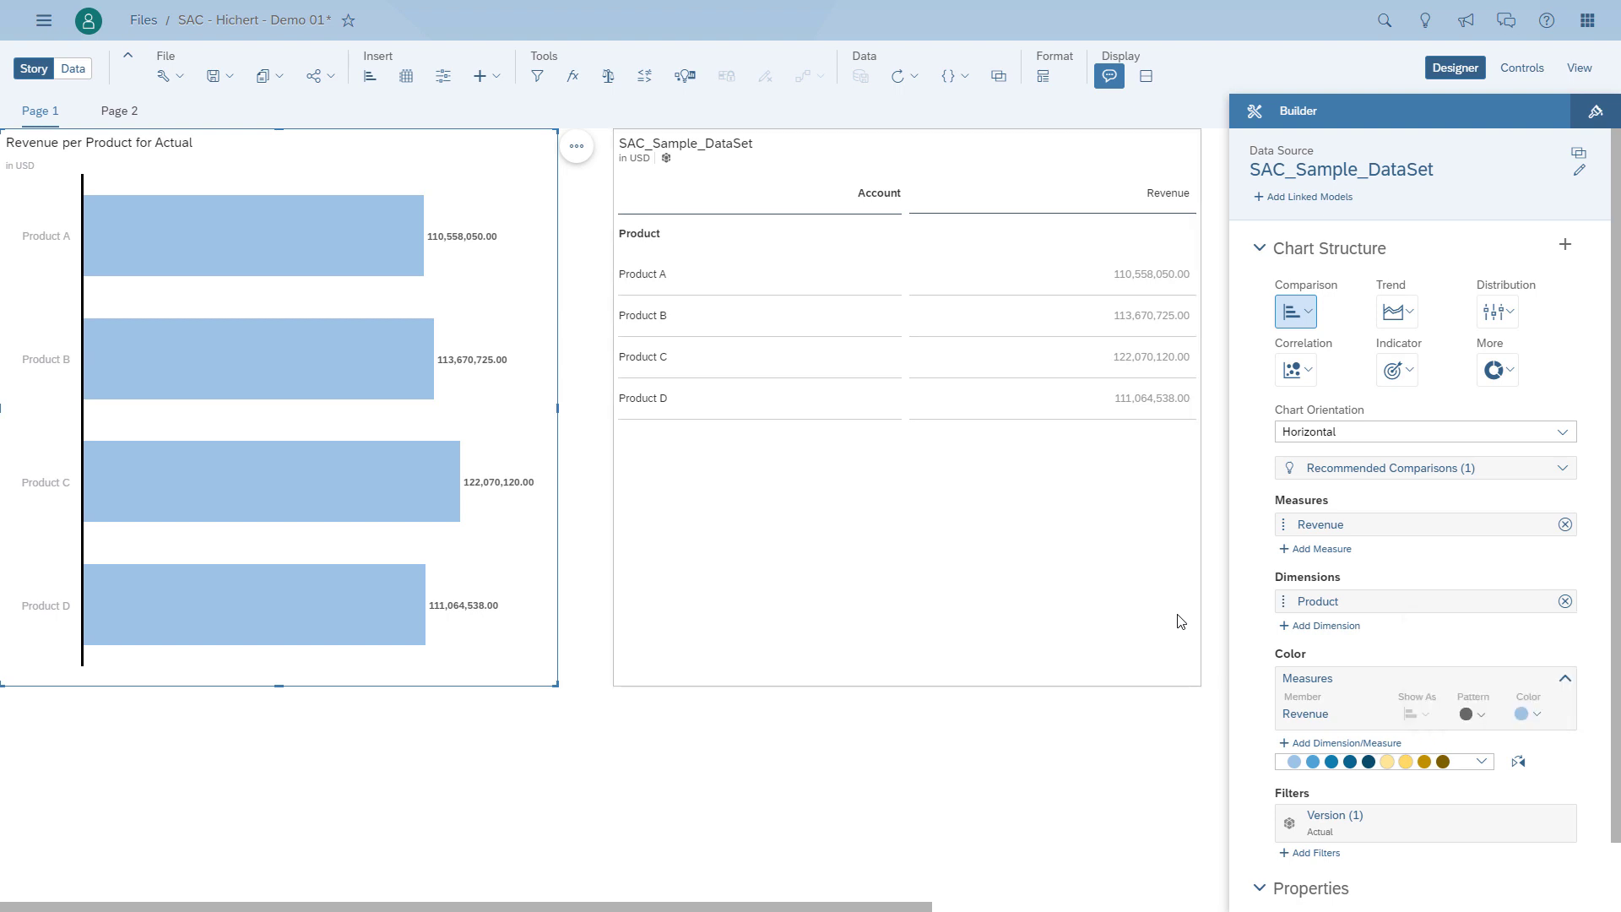
{"action": "left_click", "coordinate": [777, 727]}
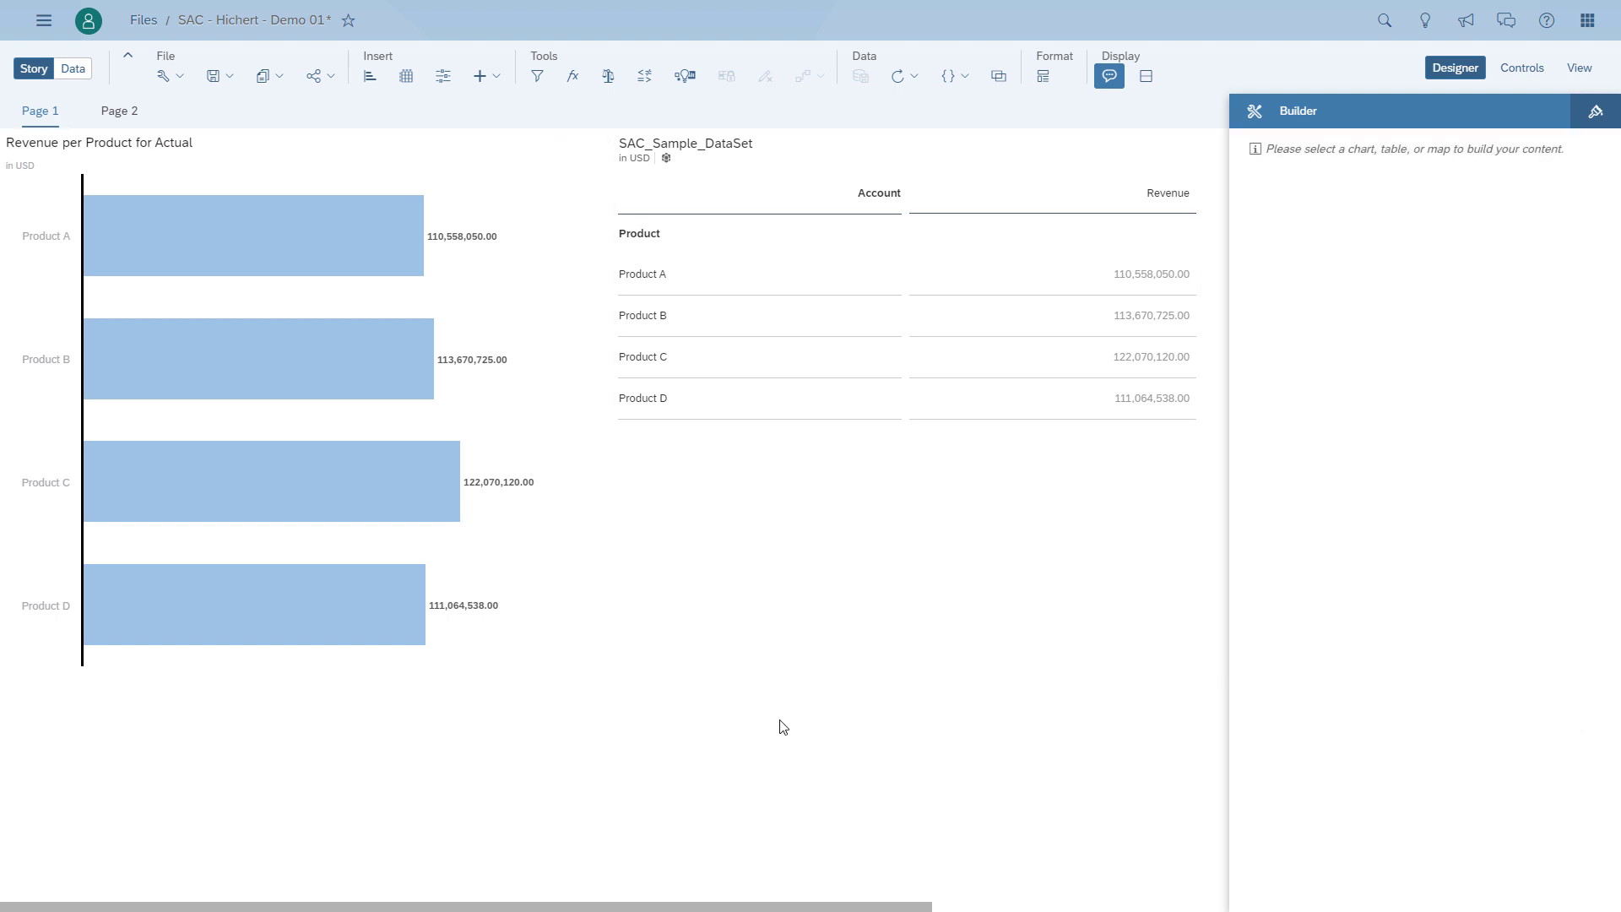
Save and leave the story, then browse to Public > DEMO > Demo Material - Daily Dose SAC.
{"action": "left_click", "coordinate": [46, 21]}
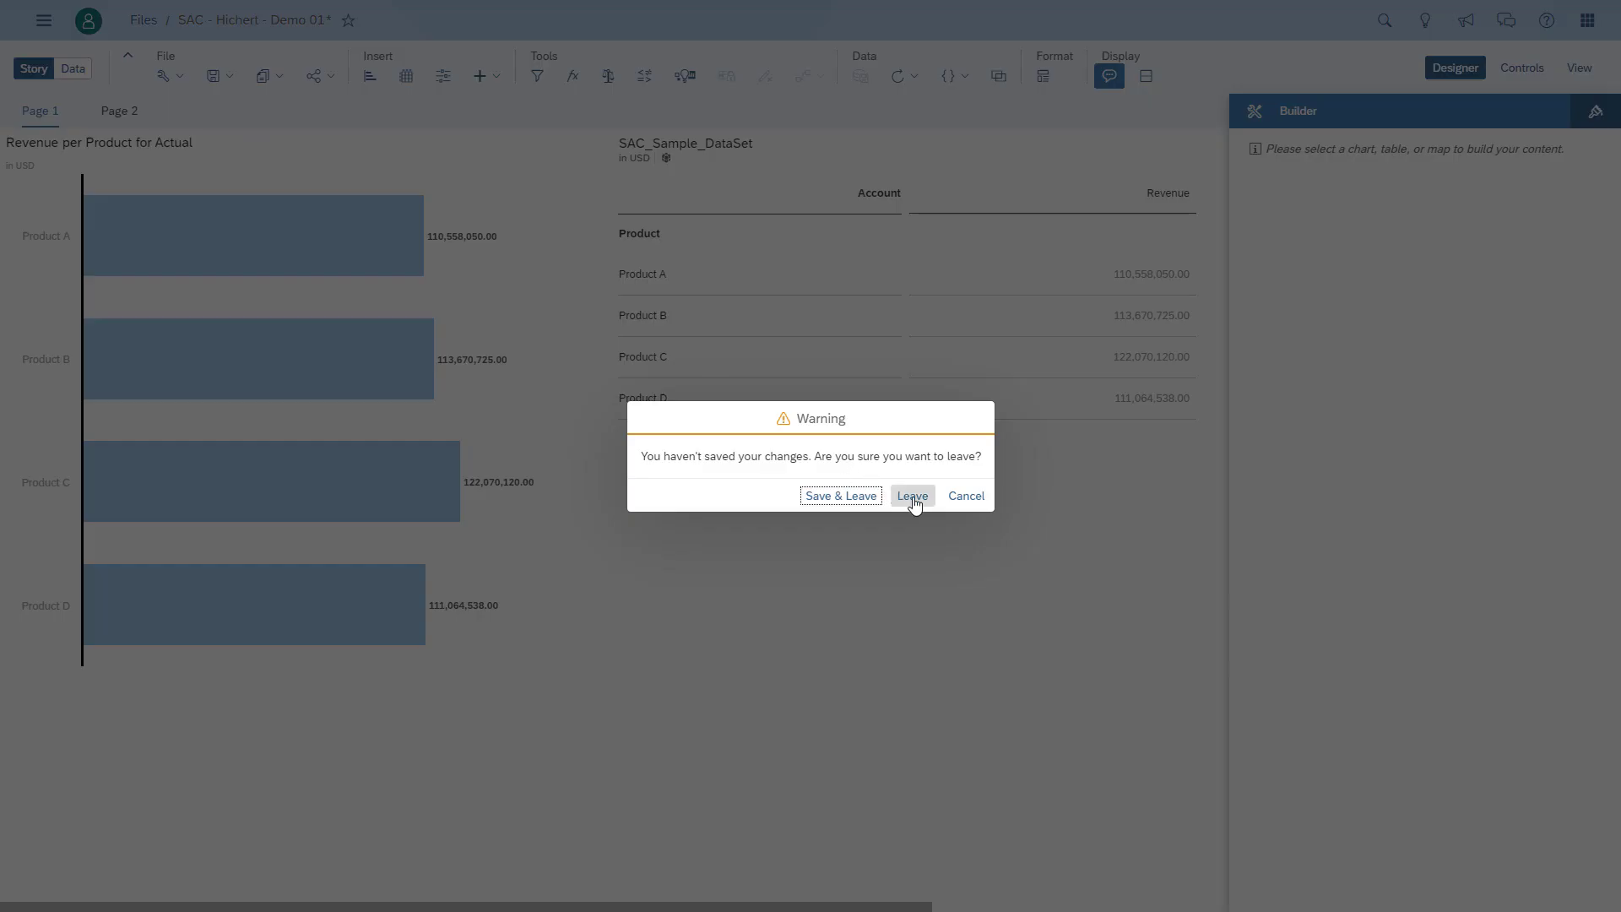
{"action": "left_click", "coordinate": [845, 498]}
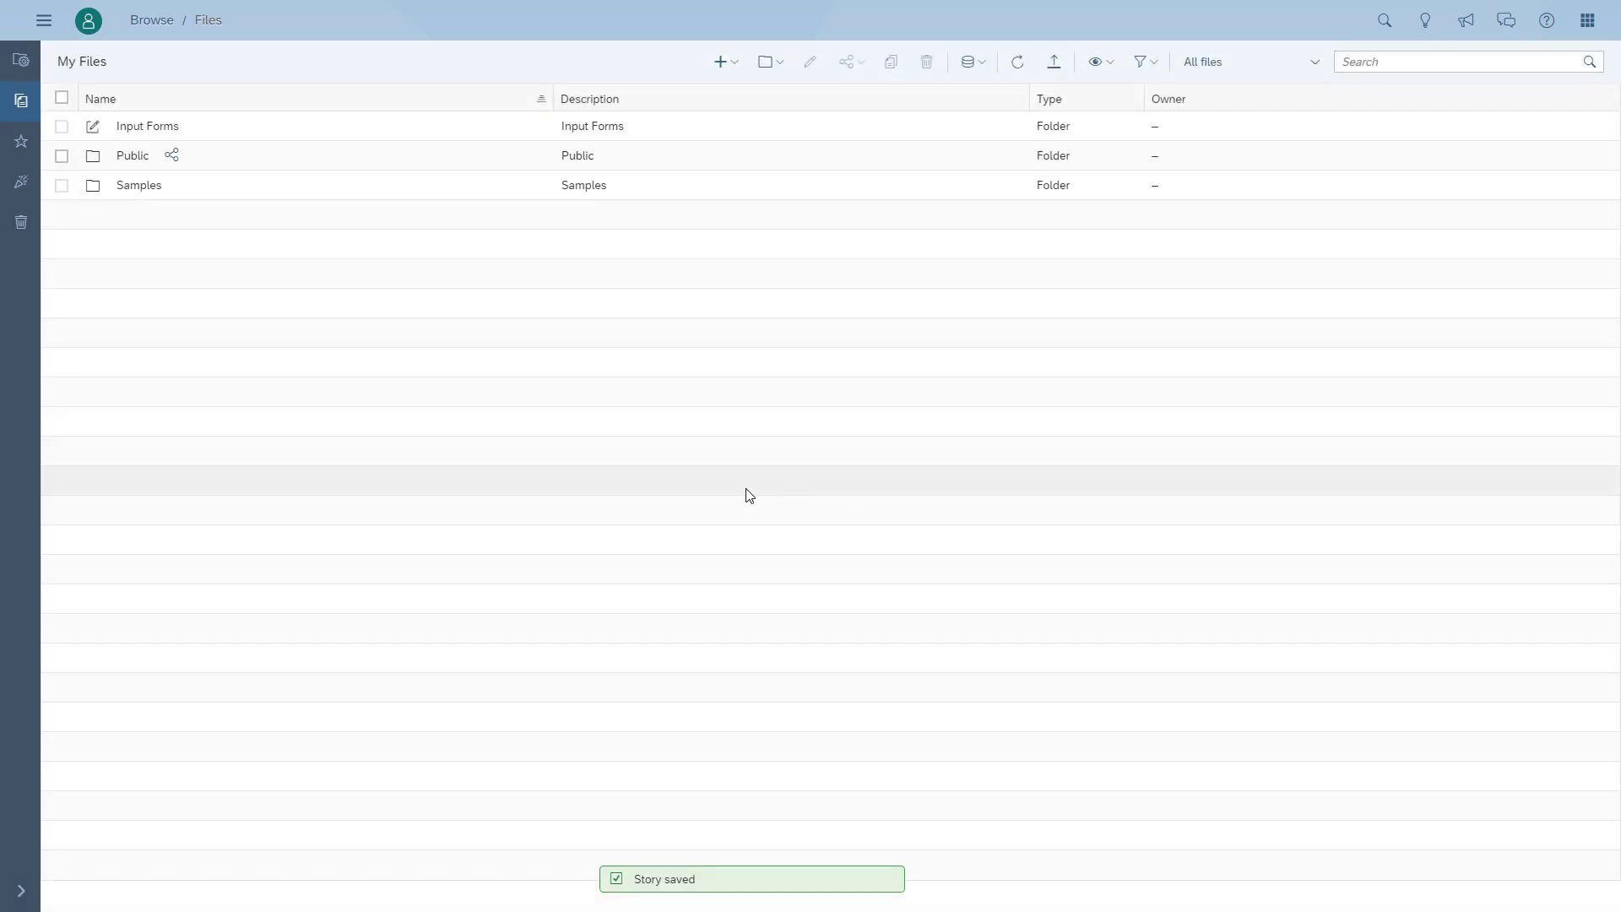
{"action": "left_click", "coordinate": [135, 158]}
{"action": "left_click", "coordinate": [137, 158]}
{"action": "left_click", "coordinate": [150, 217]}
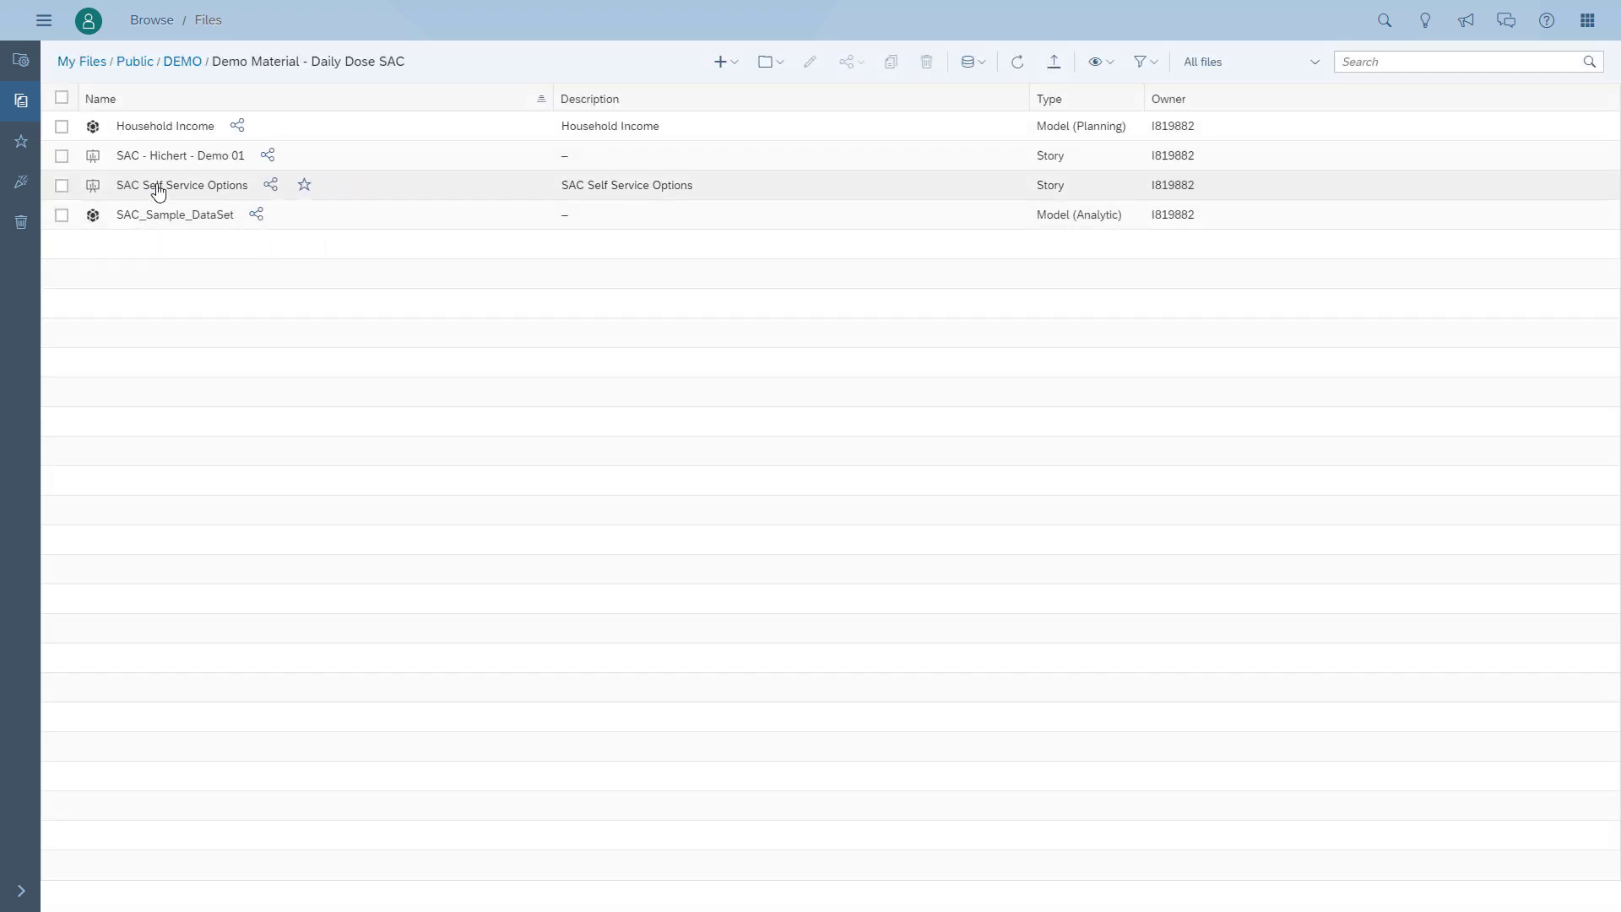
Open the SAC_Sample_DataSet model and view the Product dimension's settings.
{"action": "left_click", "coordinate": [156, 212]}
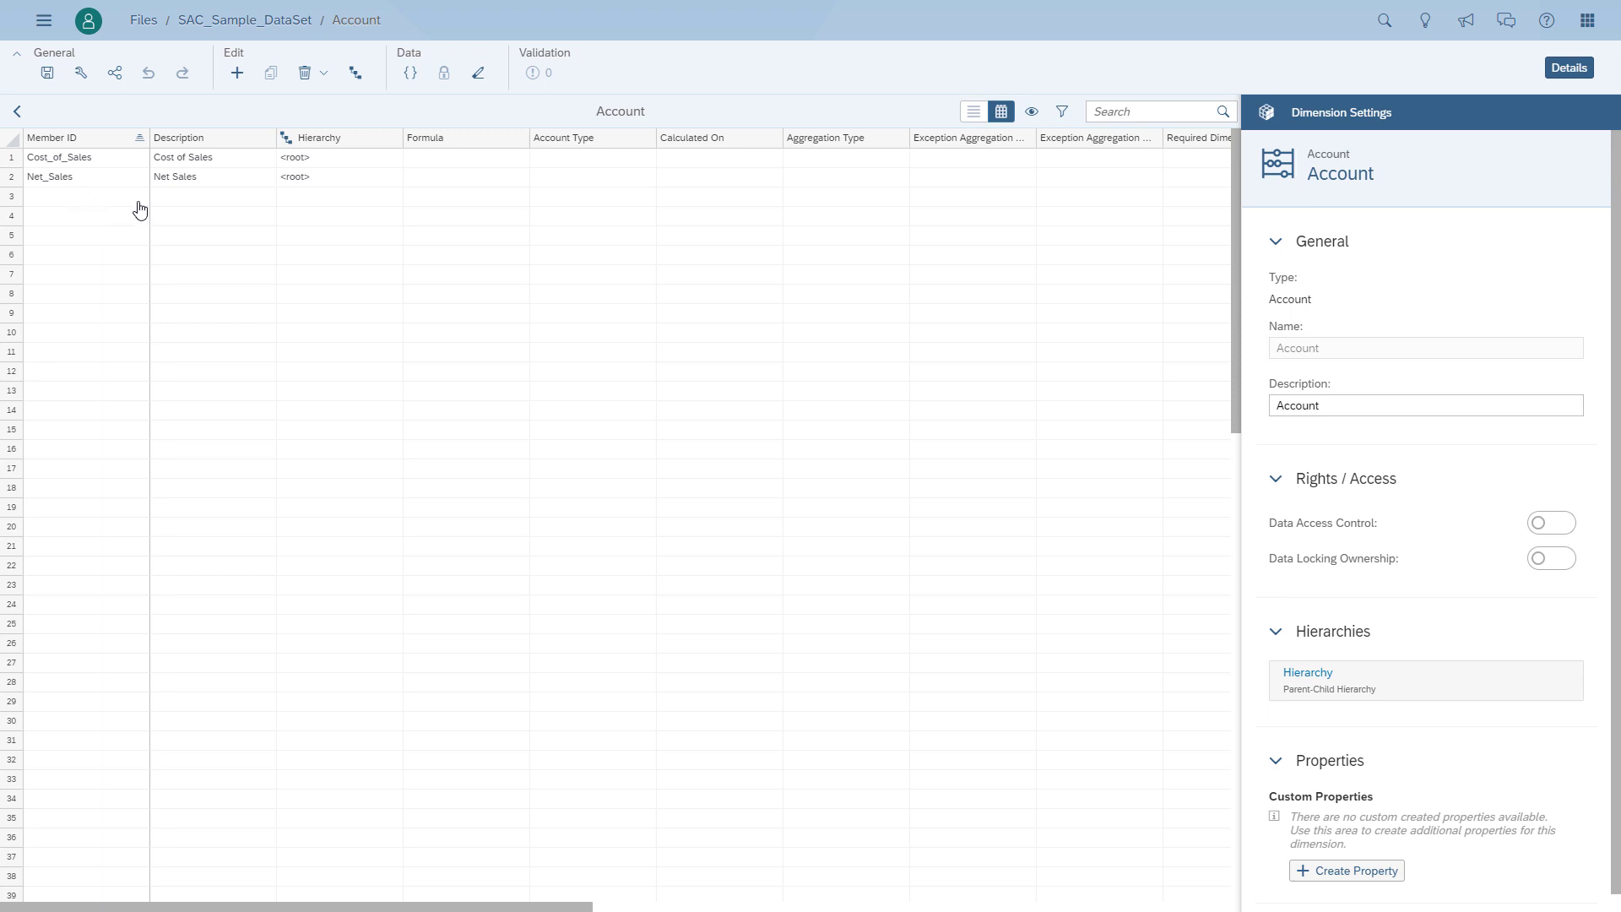
{"action": "left_click", "coordinate": [17, 111]}
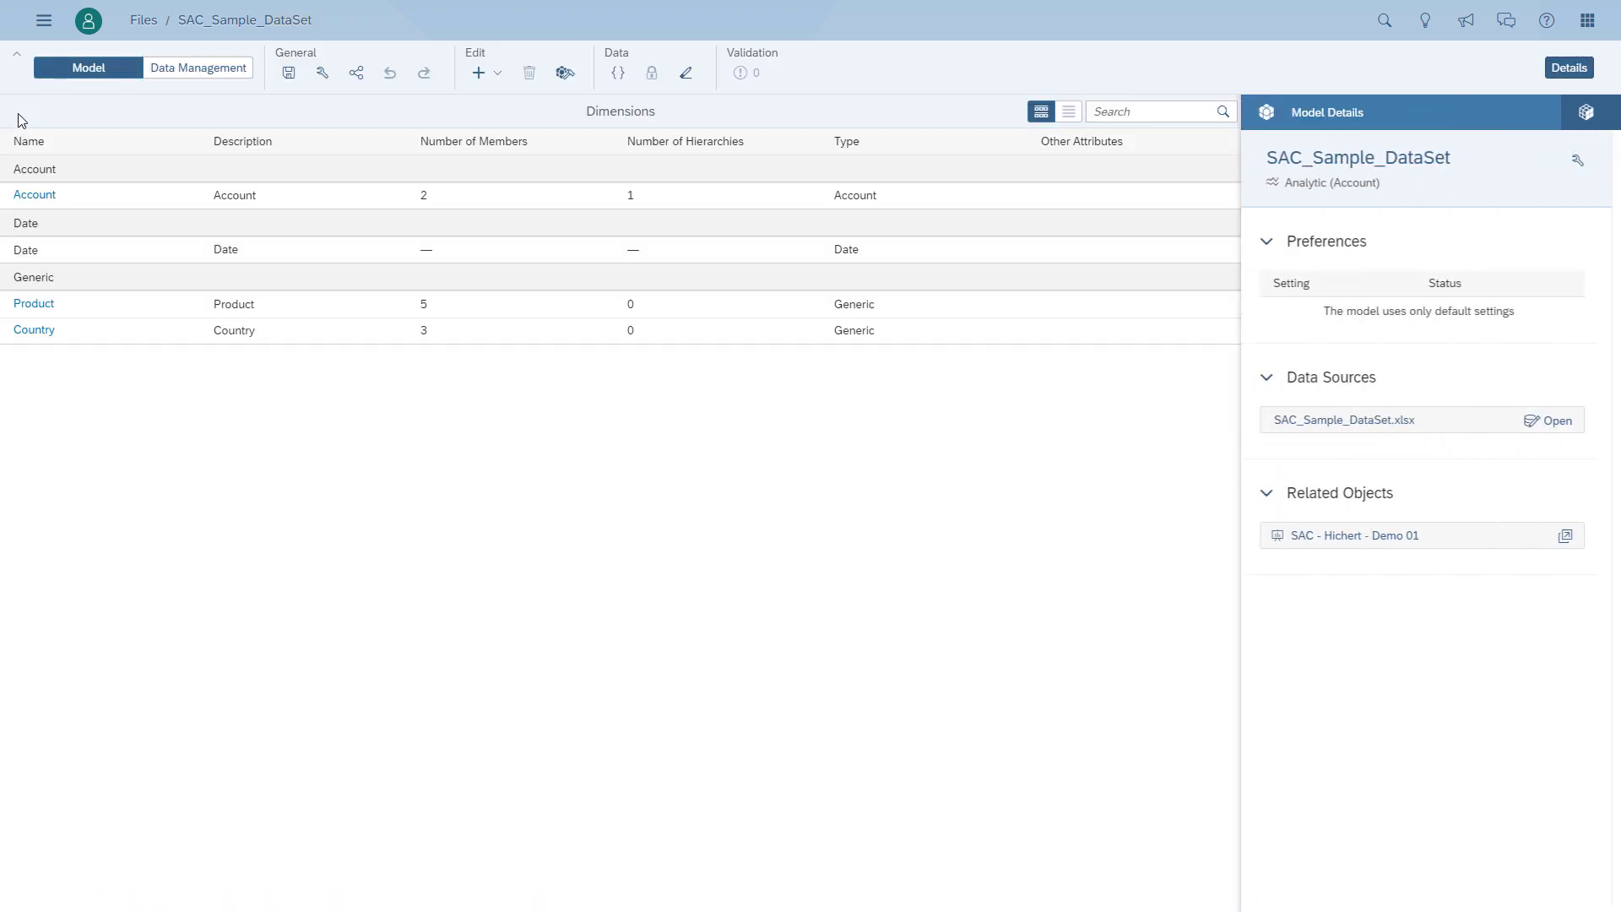
{"action": "left_click", "coordinate": [128, 315]}
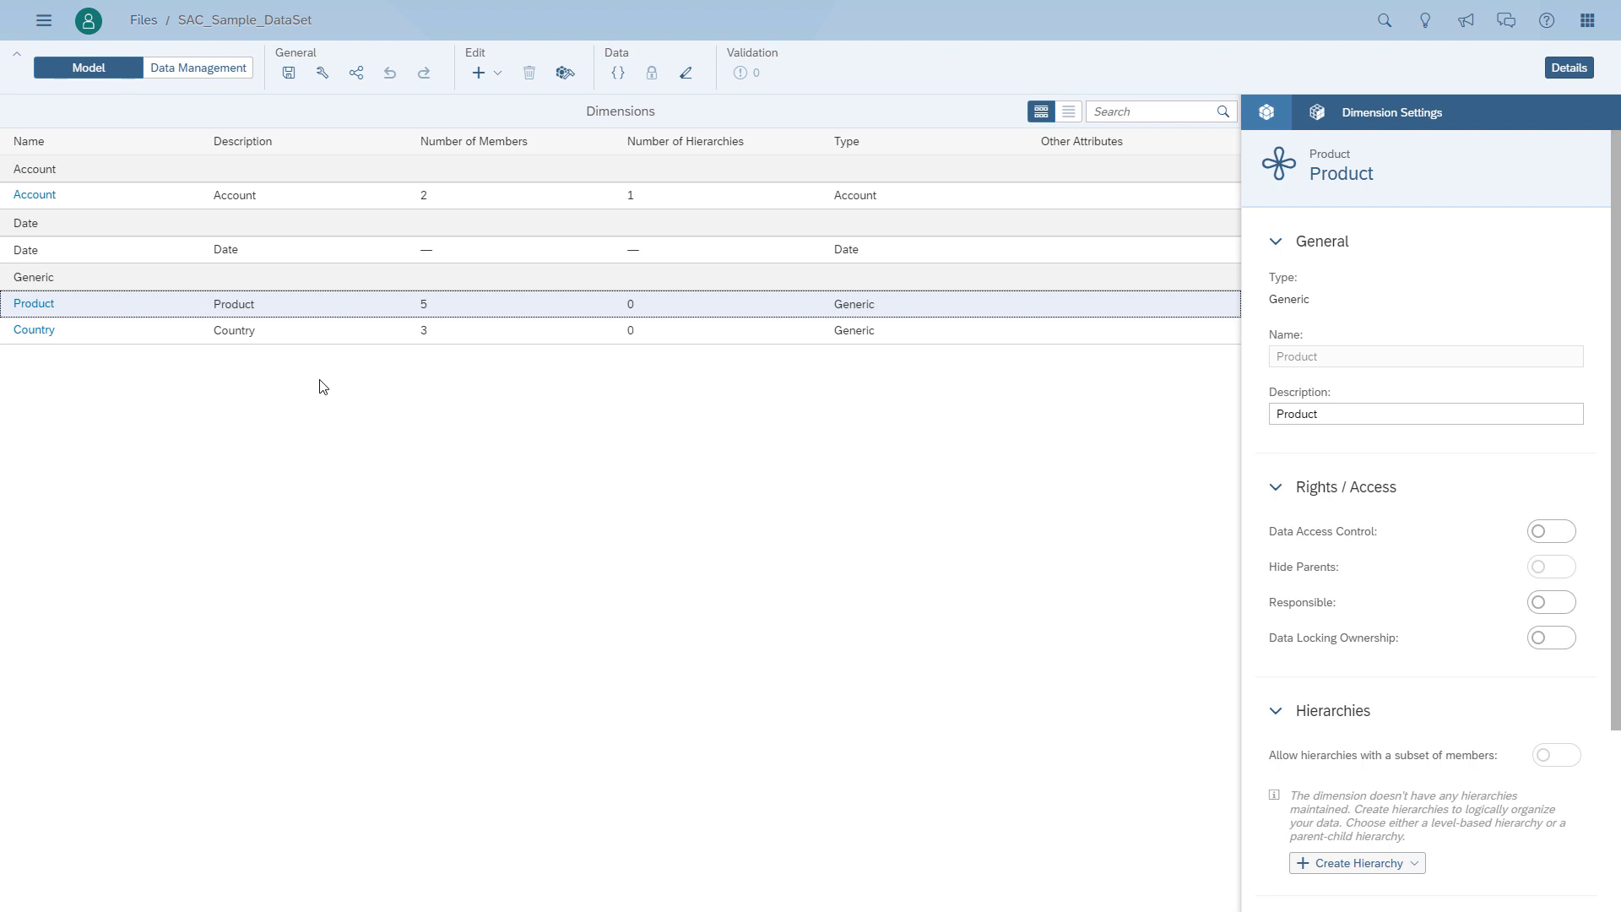
Browse Files to Public > DEMO > Demo Material - Daily Dose SAC and open SAC - Hichert - Demo 01.
{"action": "left_click", "coordinate": [44, 20]}
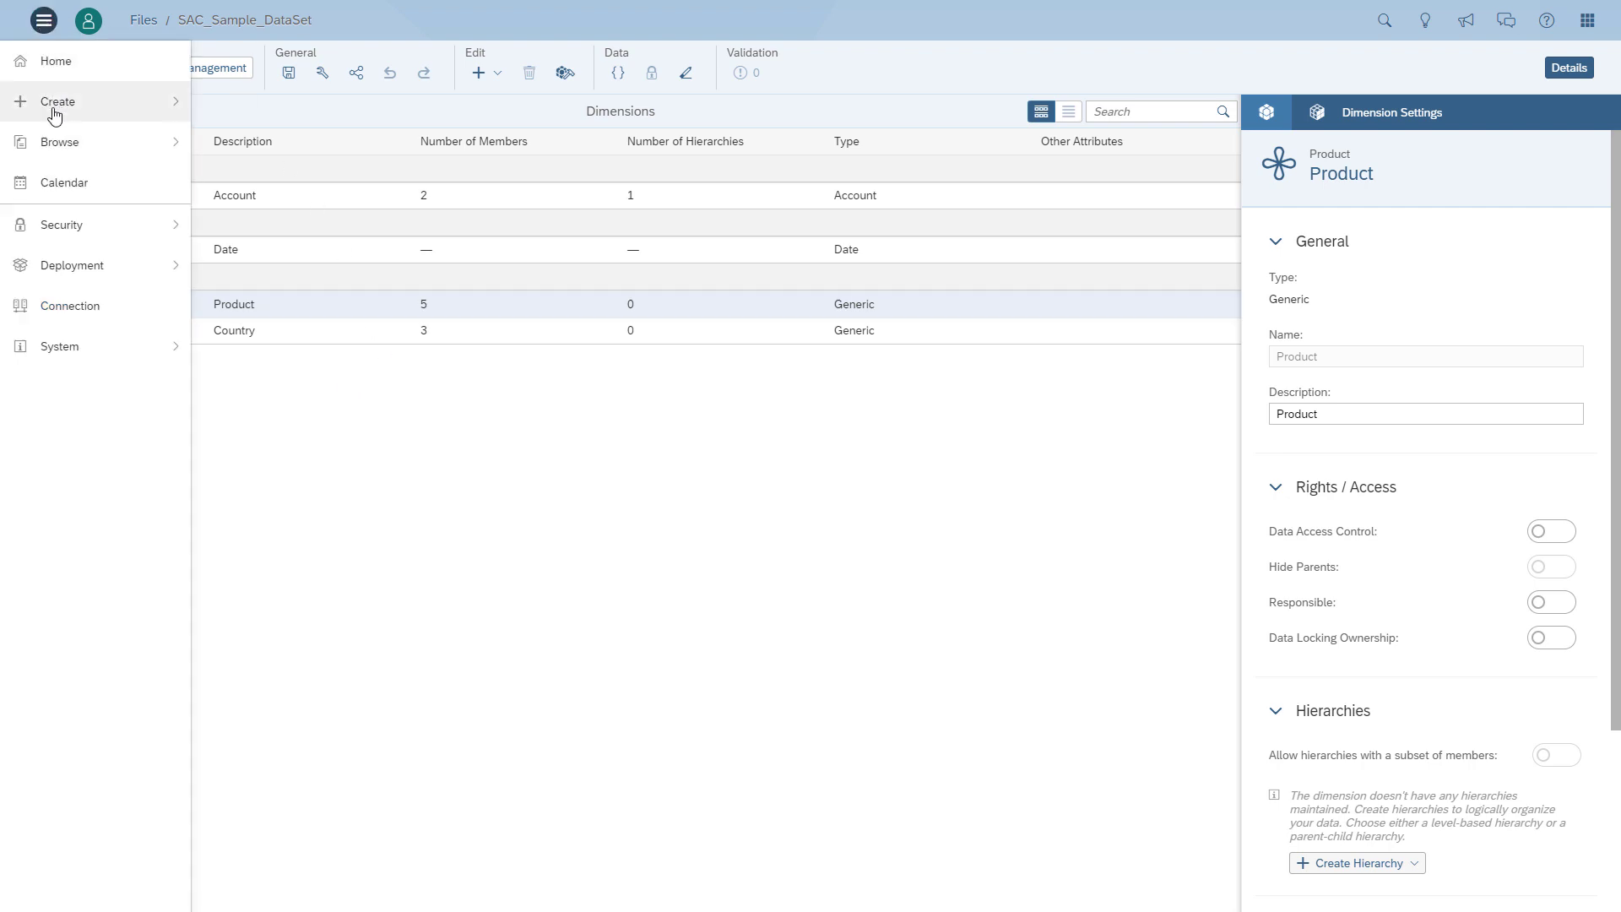
{"action": "left_click", "coordinate": [116, 142]}
{"action": "left_click", "coordinate": [233, 146]}
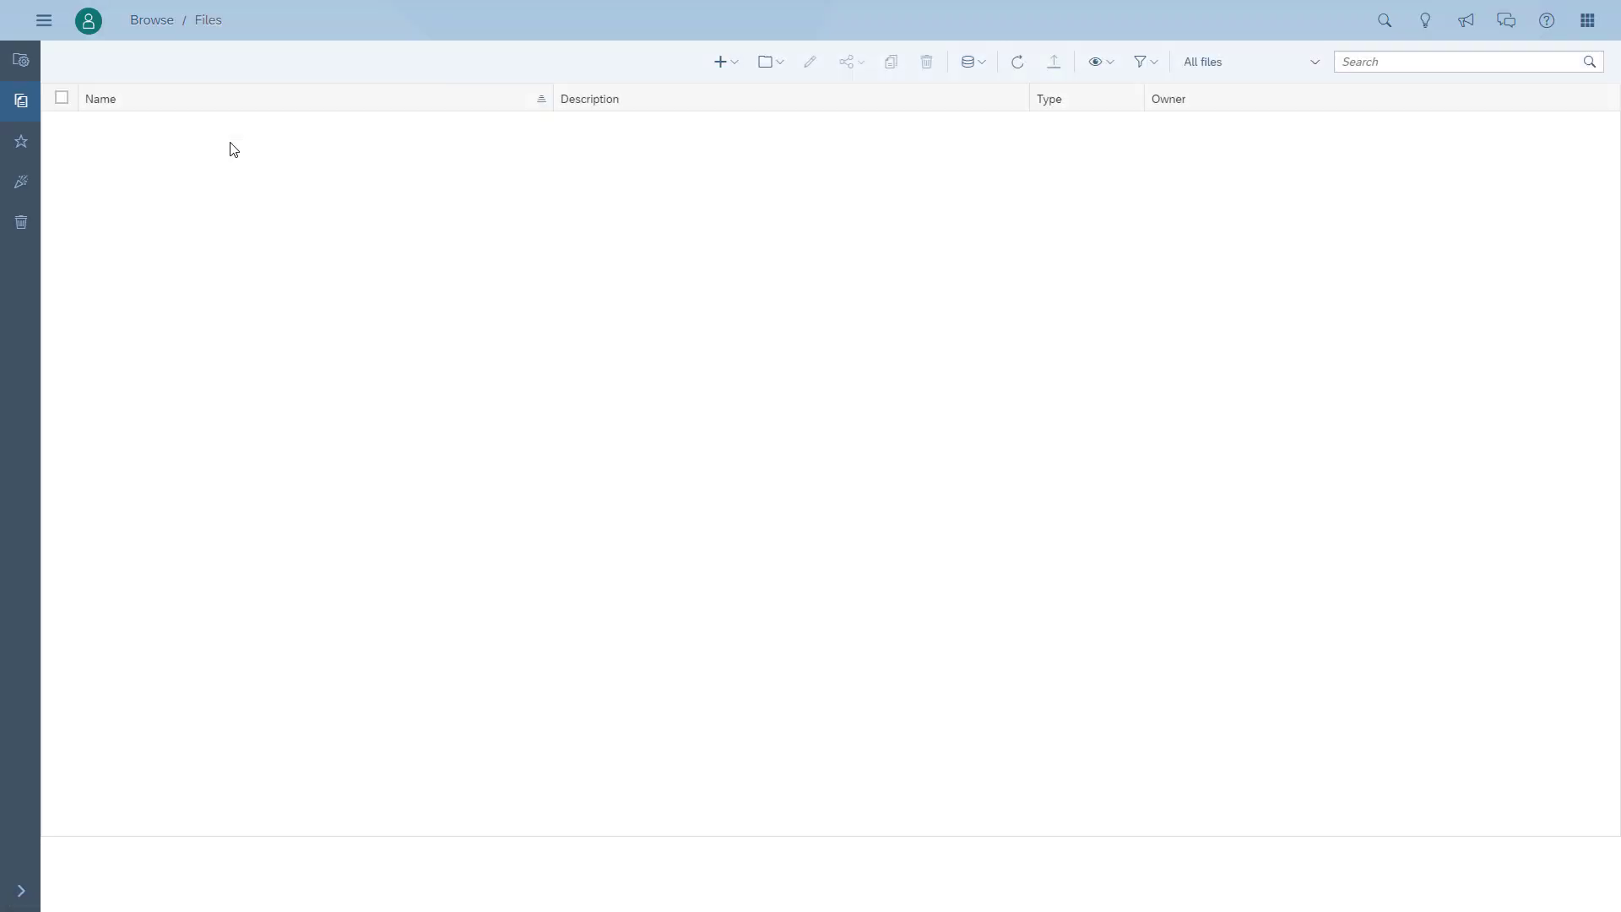
{"action": "left_click", "coordinate": [132, 157]}
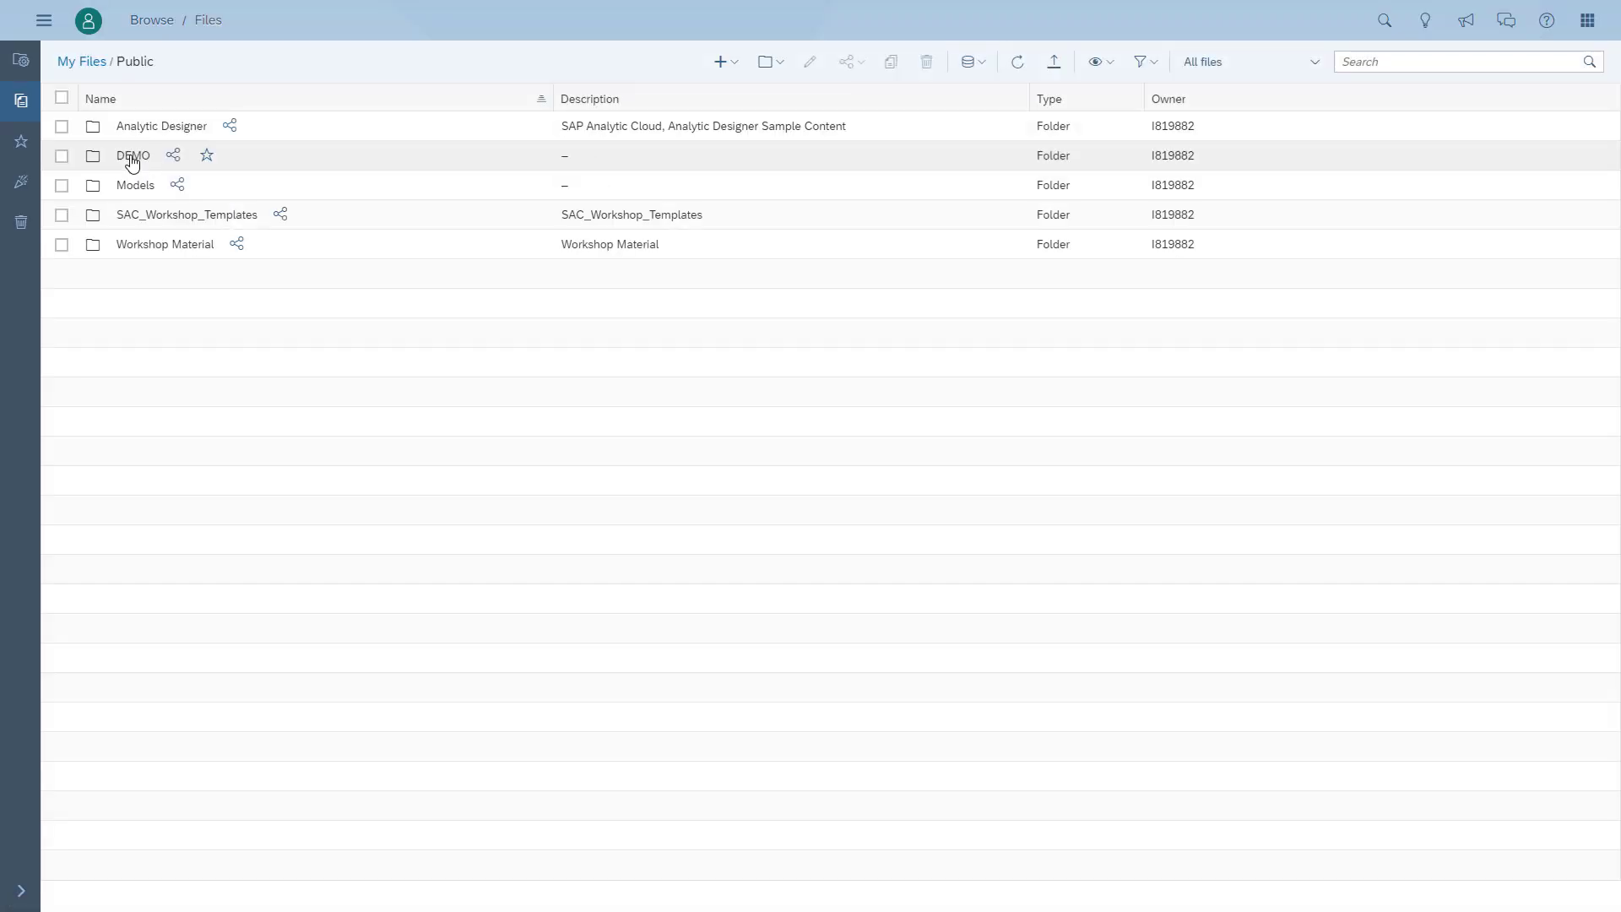
{"action": "left_click", "coordinate": [132, 157]}
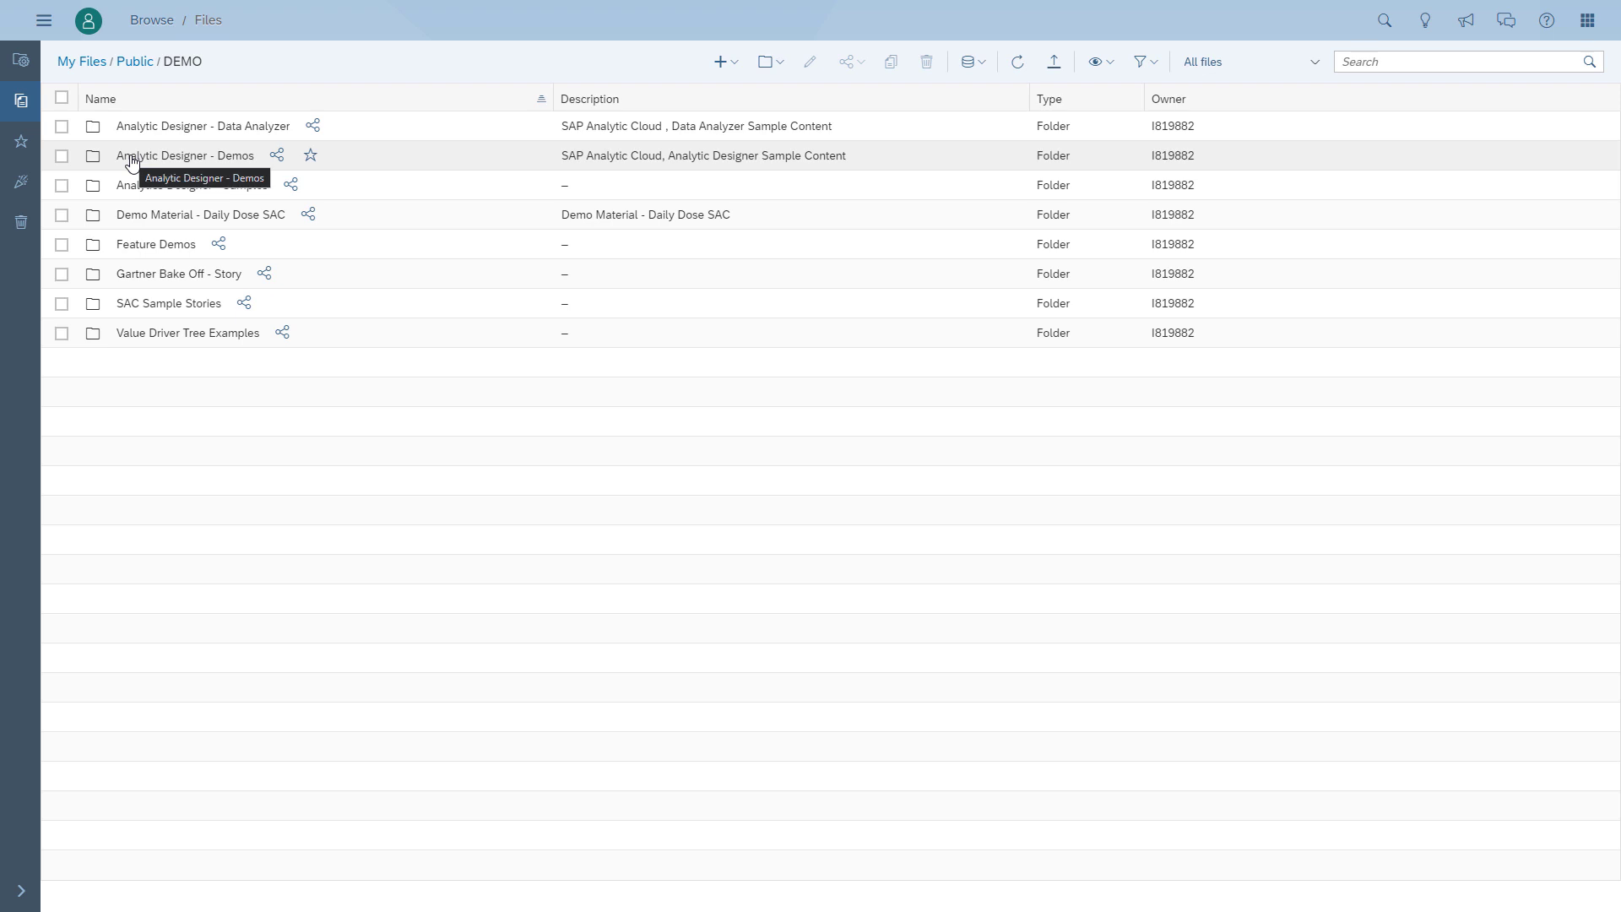
{"action": "left_click", "coordinate": [133, 214]}
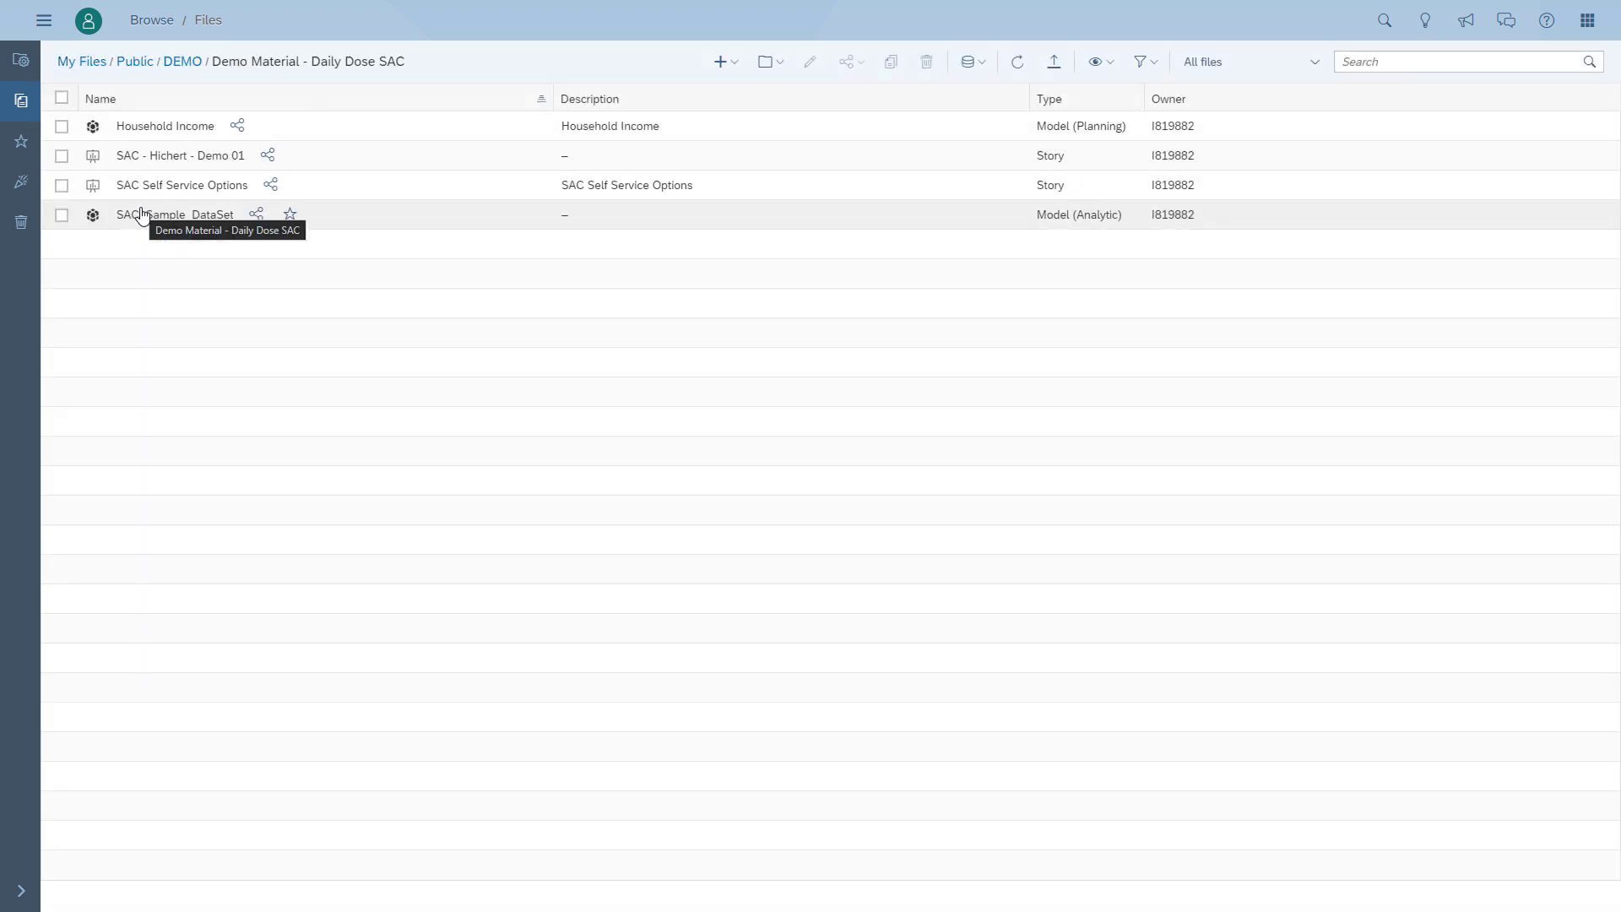
{"action": "left_click", "coordinate": [148, 157]}
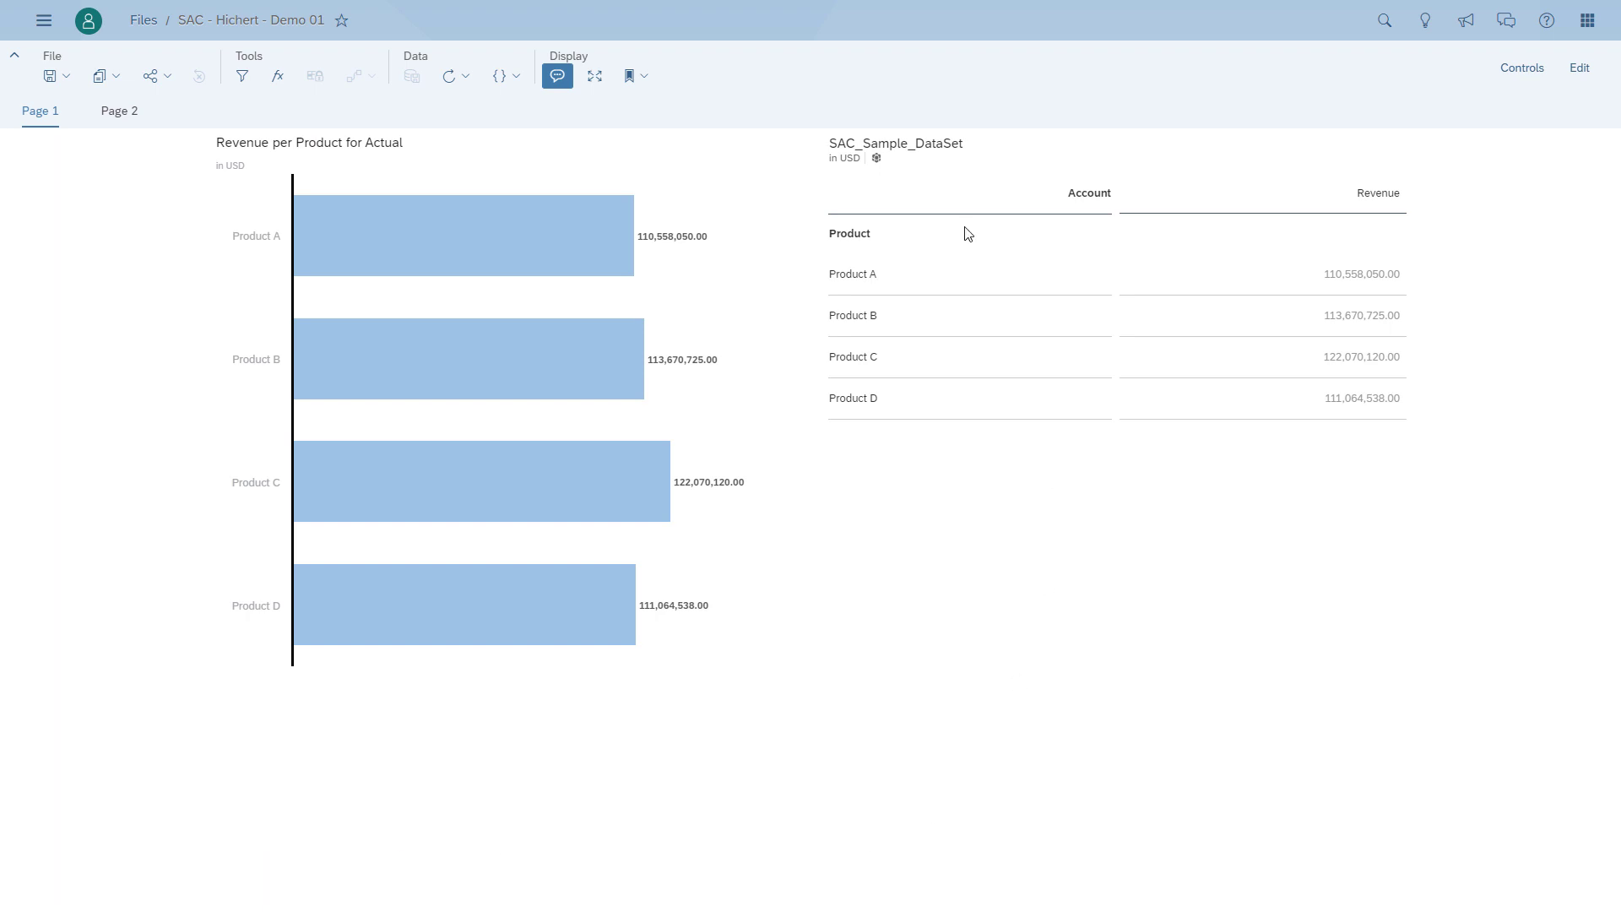
{"action": "mouse_move", "coordinate": [610, 166]}
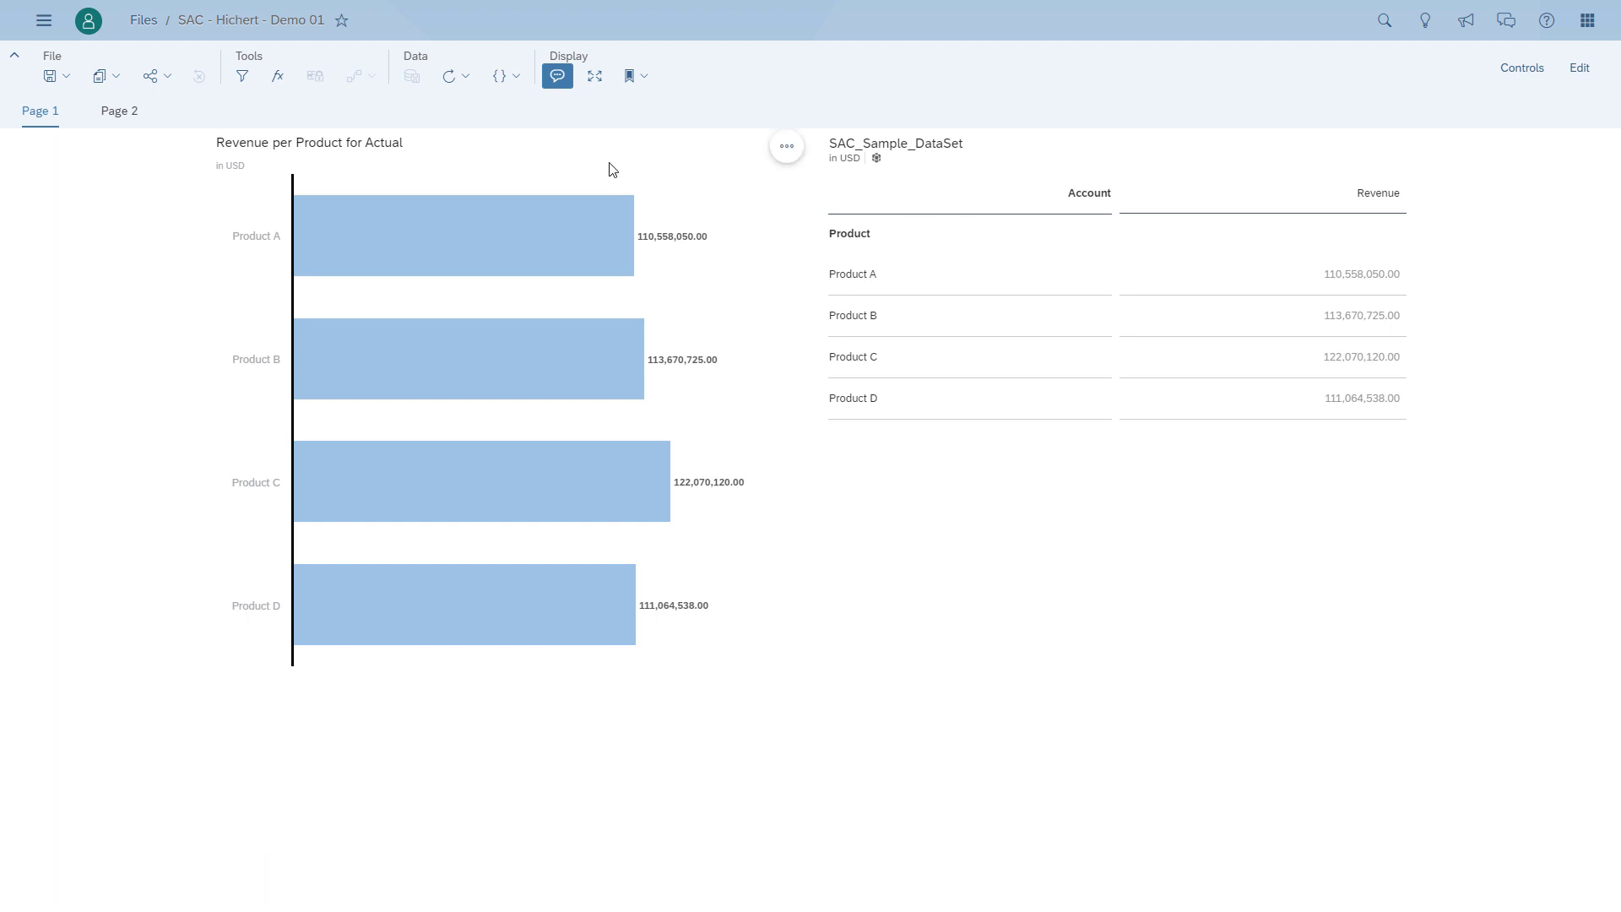
Switch the story to edit mode and show the Revenue chart's Designer build settings.
{"action": "left_click", "coordinate": [1579, 70]}
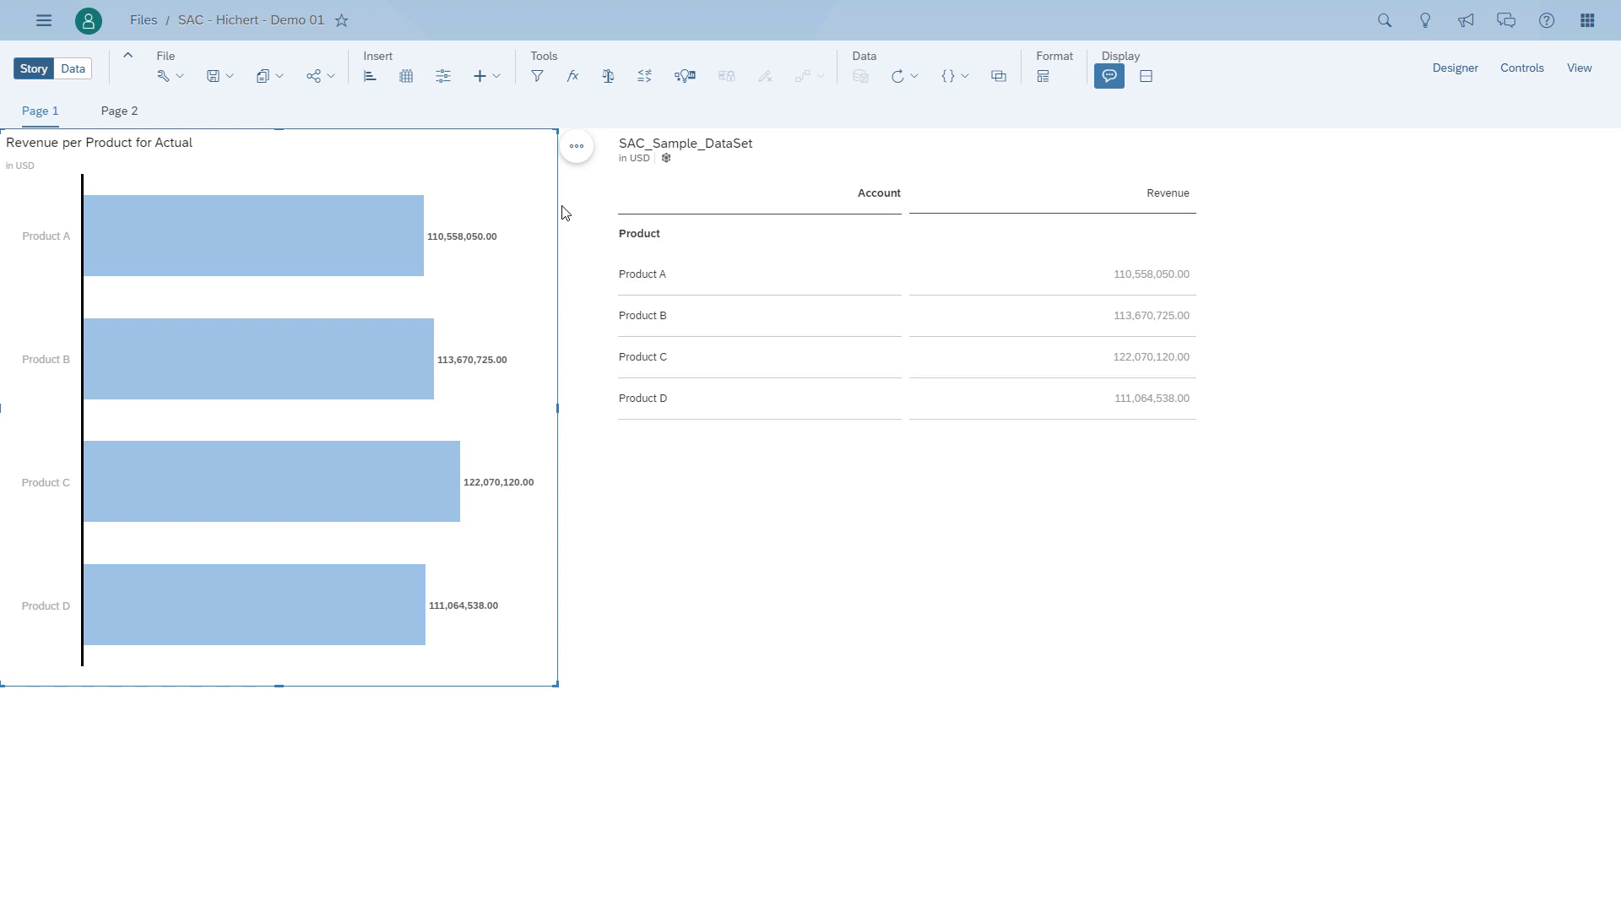
{"action": "left_click", "coordinate": [1473, 74]}
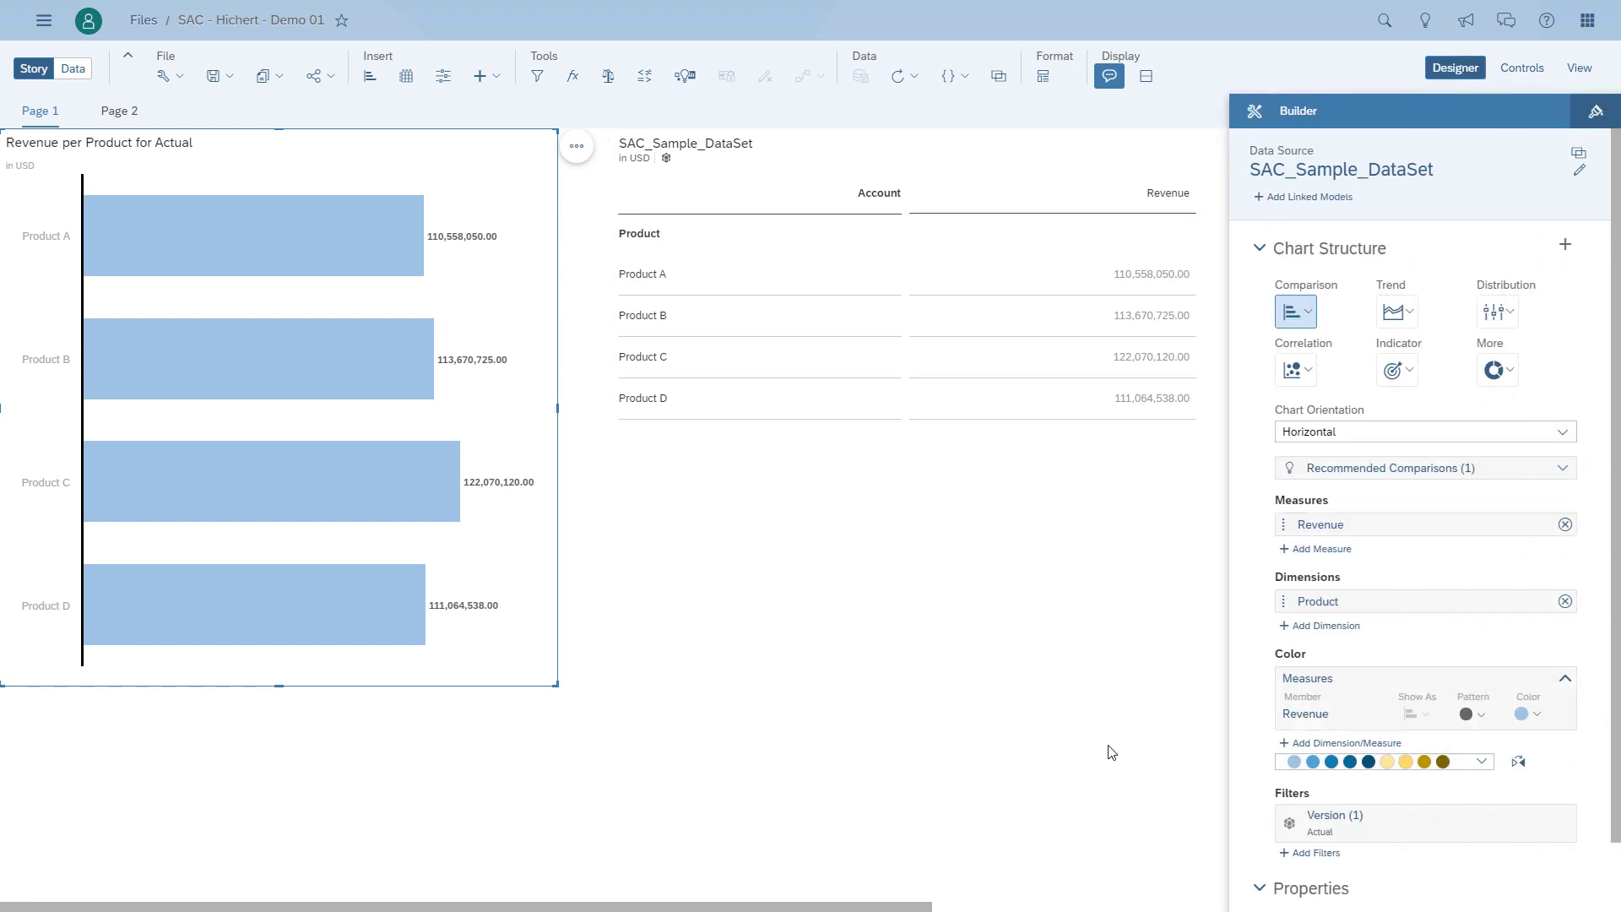
Set the chart's number format to auto-formatted scale, 1 decimal place and k, m, bn units.
{"action": "left_click", "coordinate": [1594, 114]}
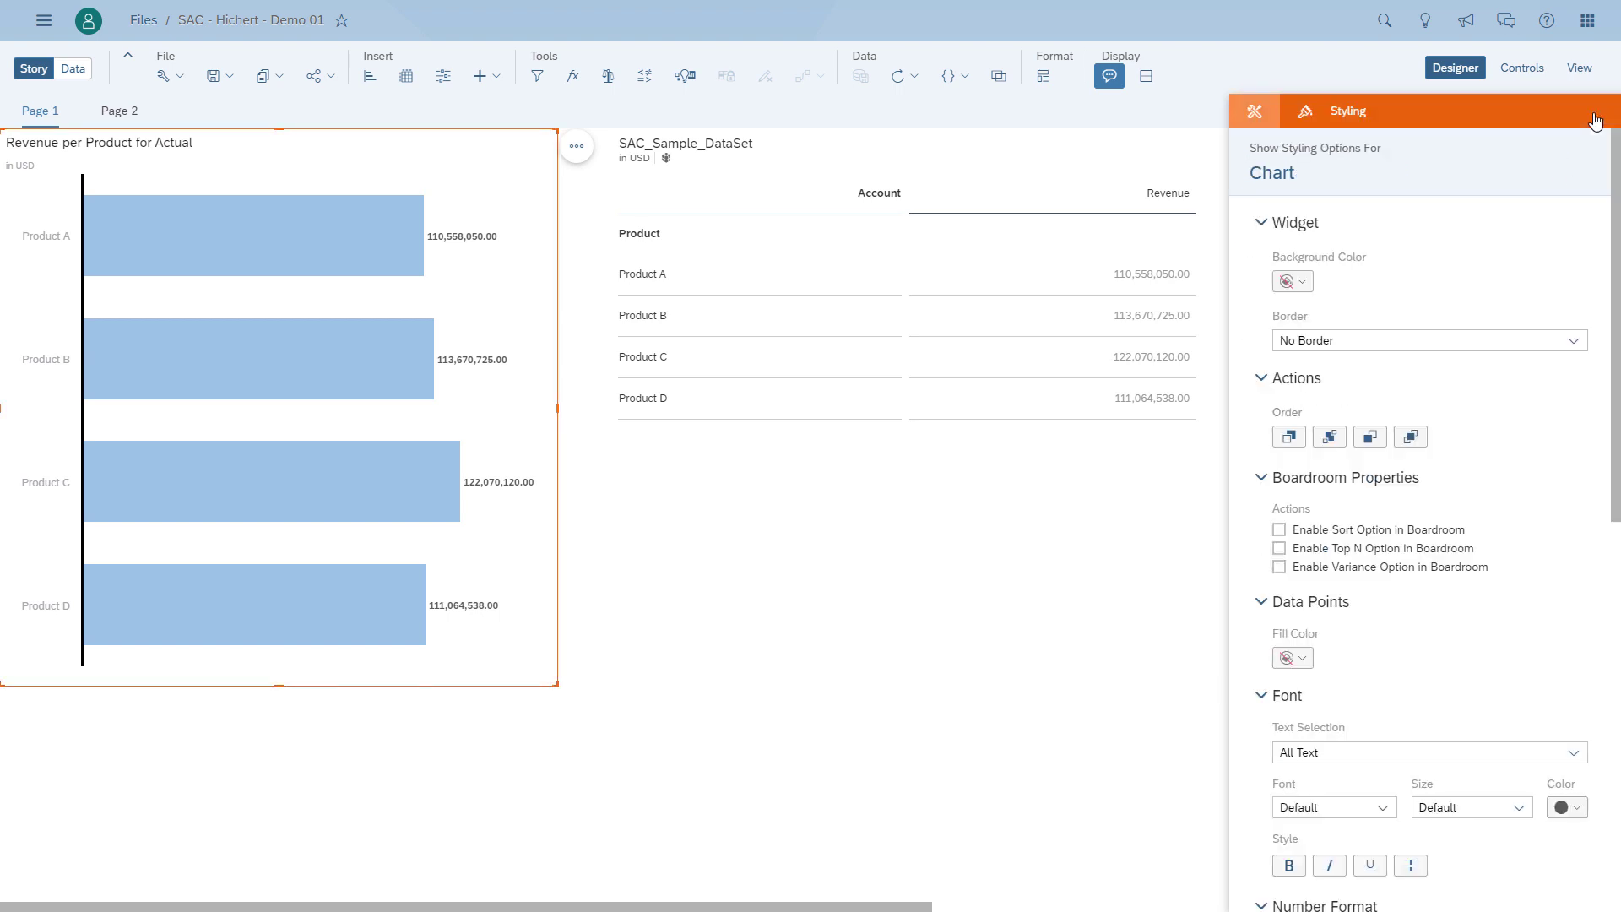
{"action": "left_click", "coordinate": [1261, 223]}
{"action": "left_click", "coordinate": [1260, 264]}
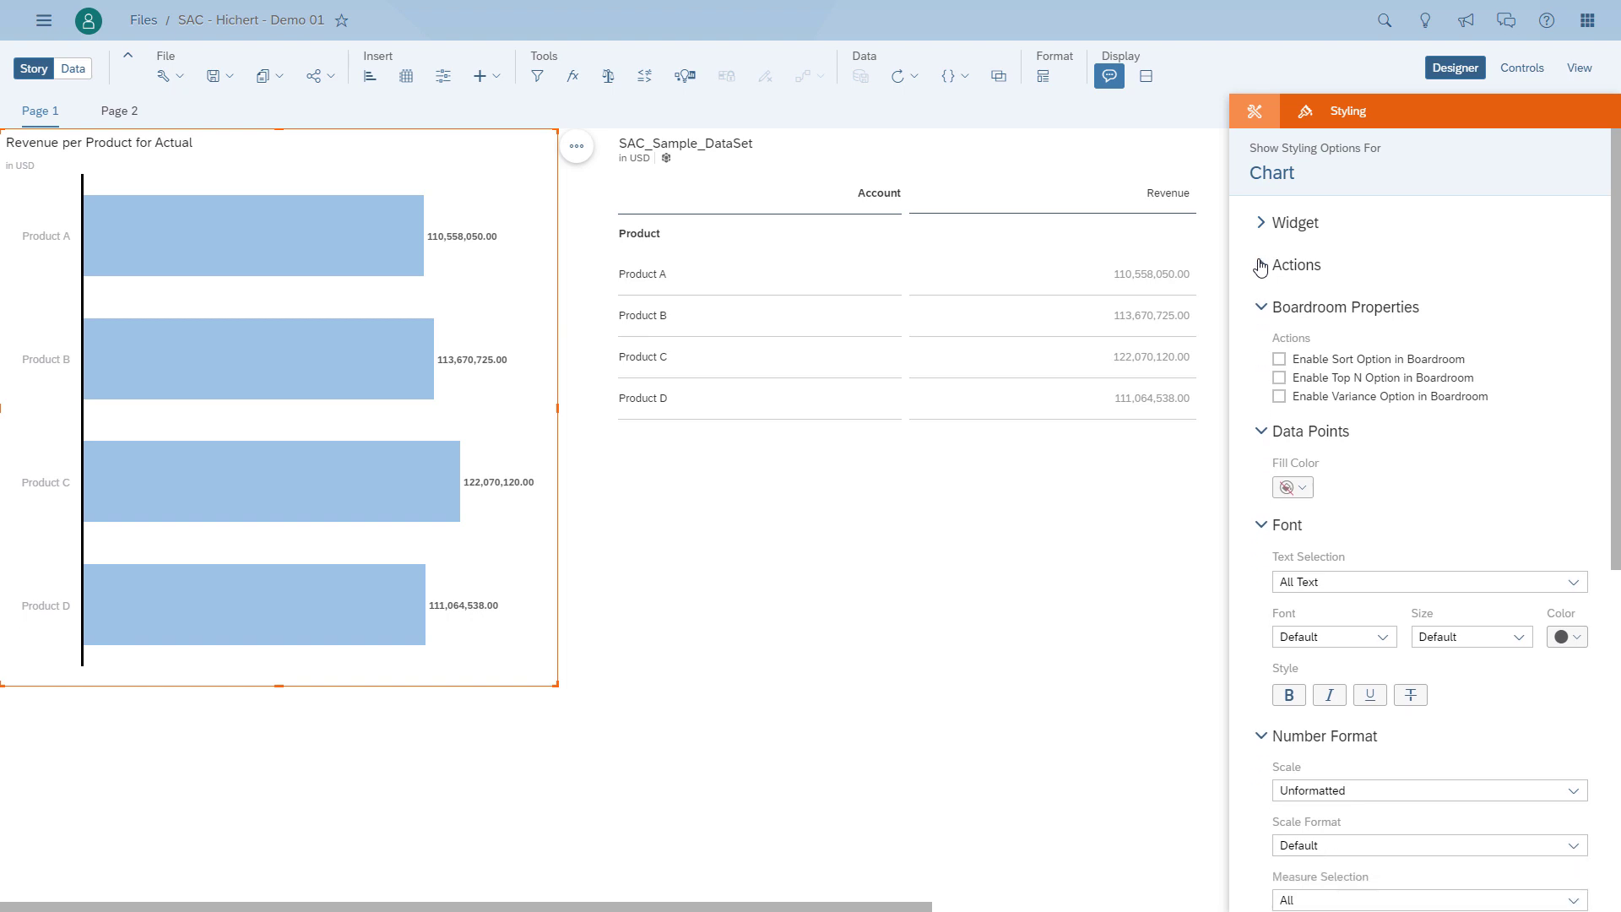
{"action": "scroll", "coordinate": [1352, 429], "scroll_direction": "down", "scroll_amount": 2}
{"action": "scroll", "coordinate": [1352, 428], "scroll_direction": "down", "scroll_amount": 4}
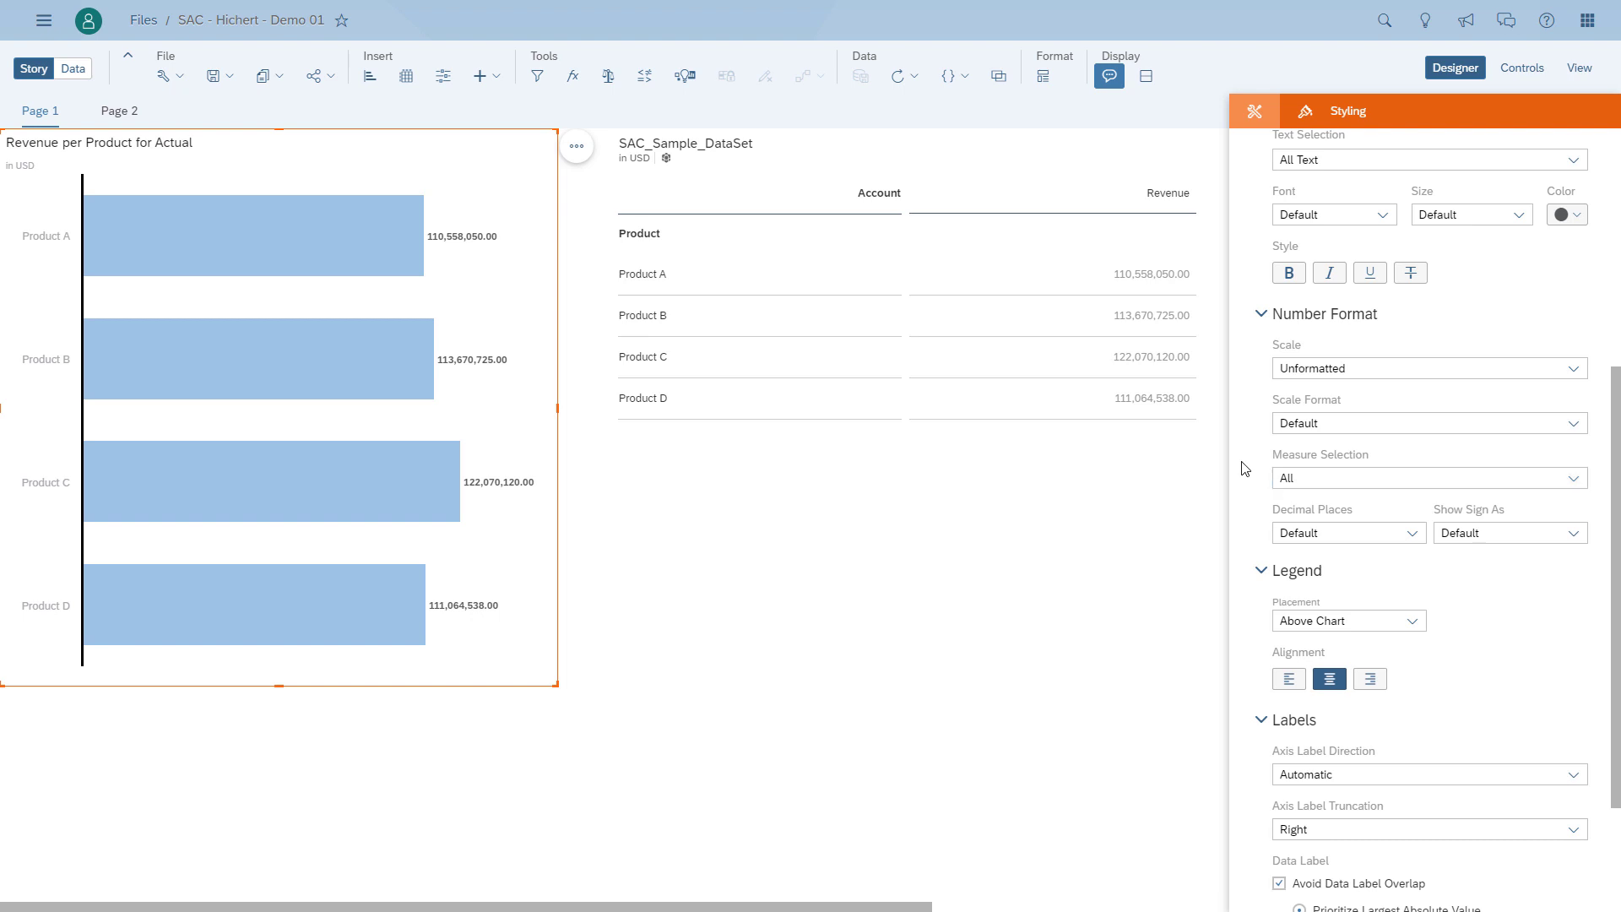
{"action": "left_click", "coordinate": [1572, 369]}
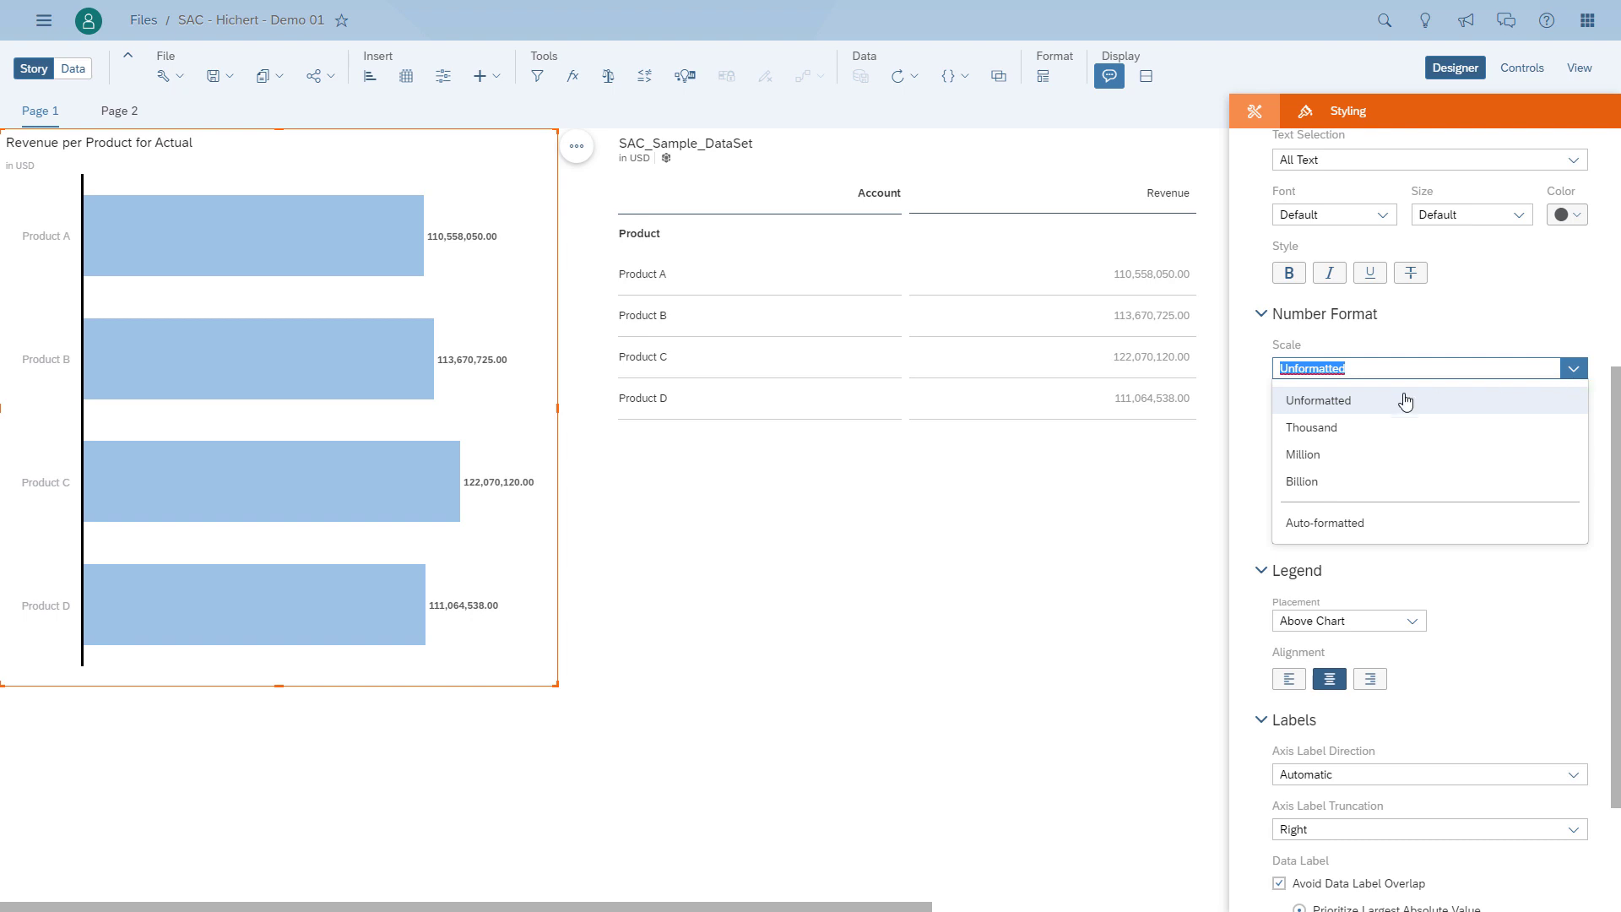
{"action": "left_click", "coordinate": [1329, 523]}
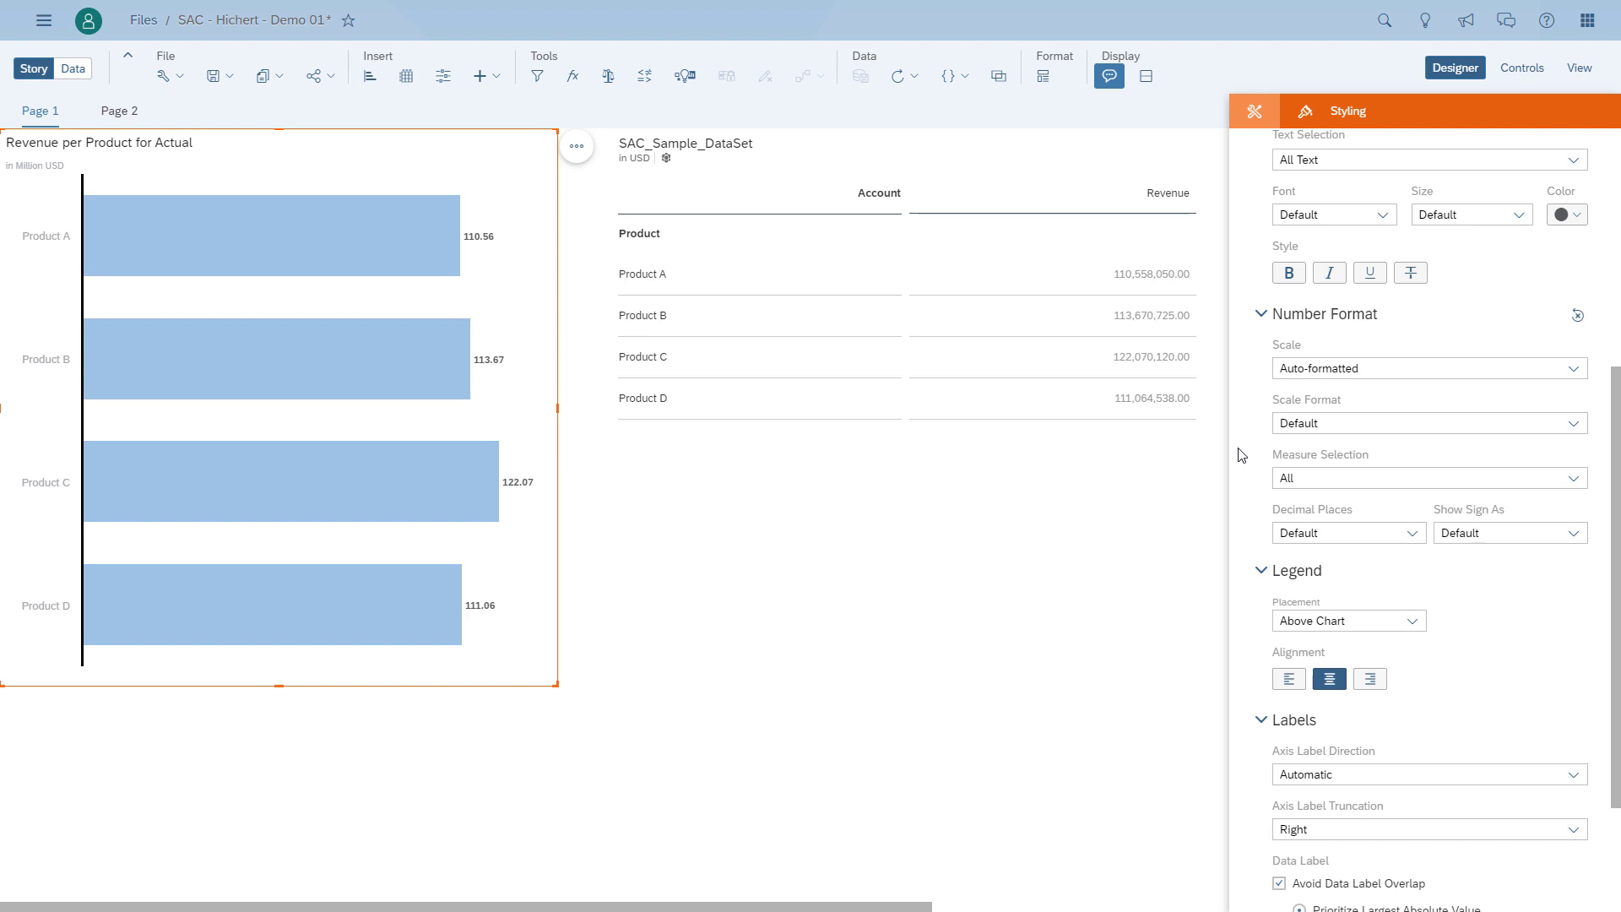
{"action": "left_click", "coordinate": [1411, 533]}
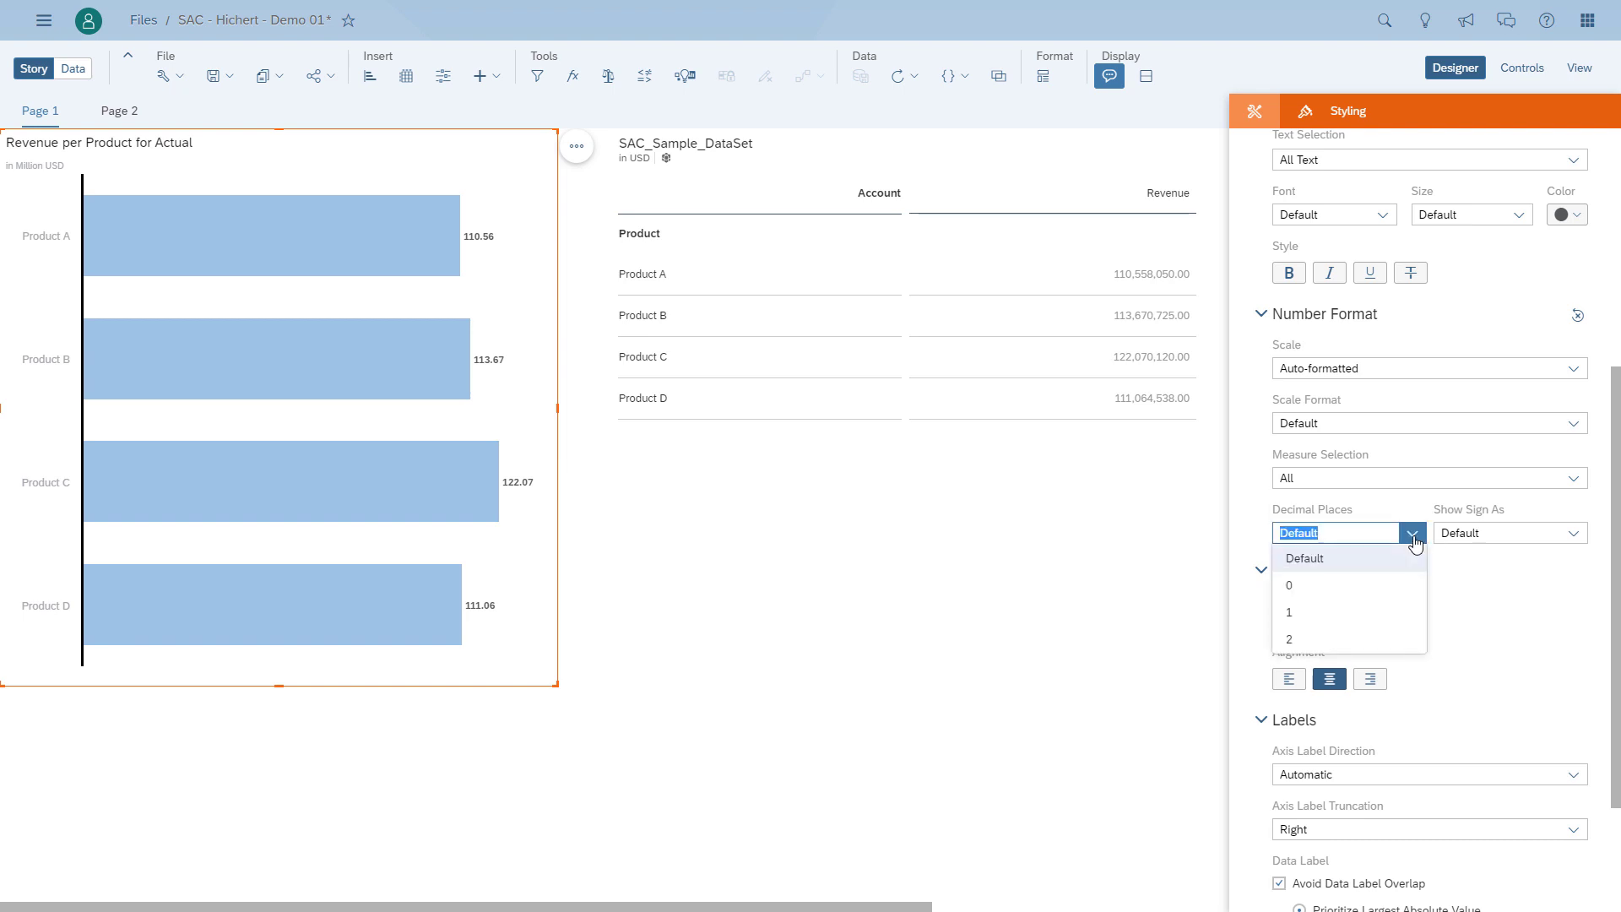
{"action": "left_click", "coordinate": [1311, 613]}
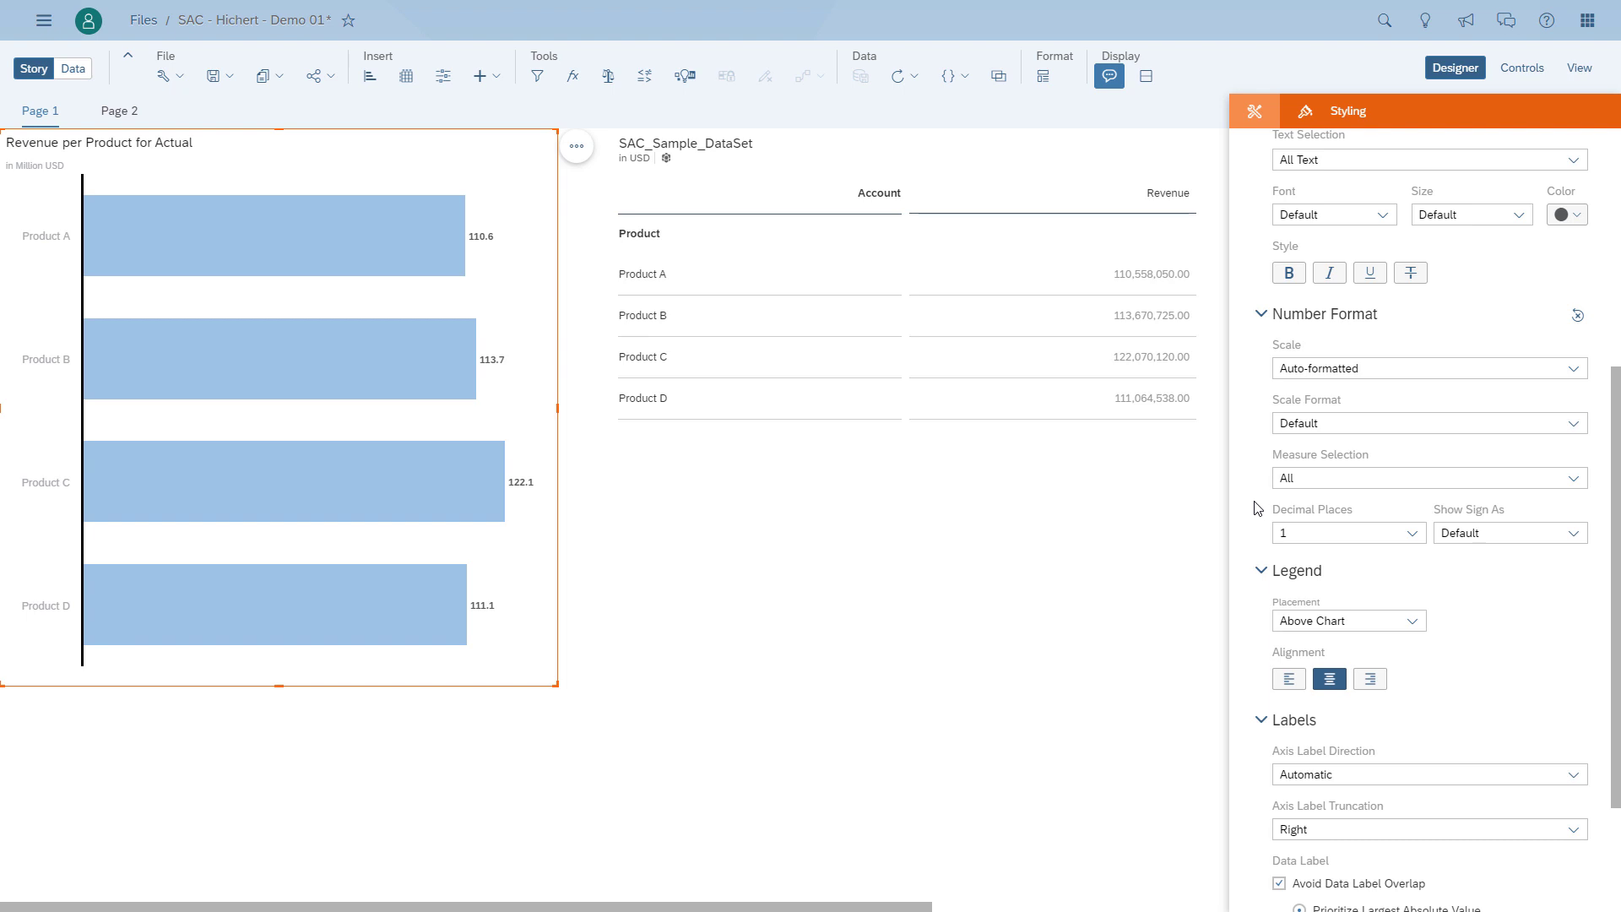
{"action": "left_click", "coordinate": [1575, 425]}
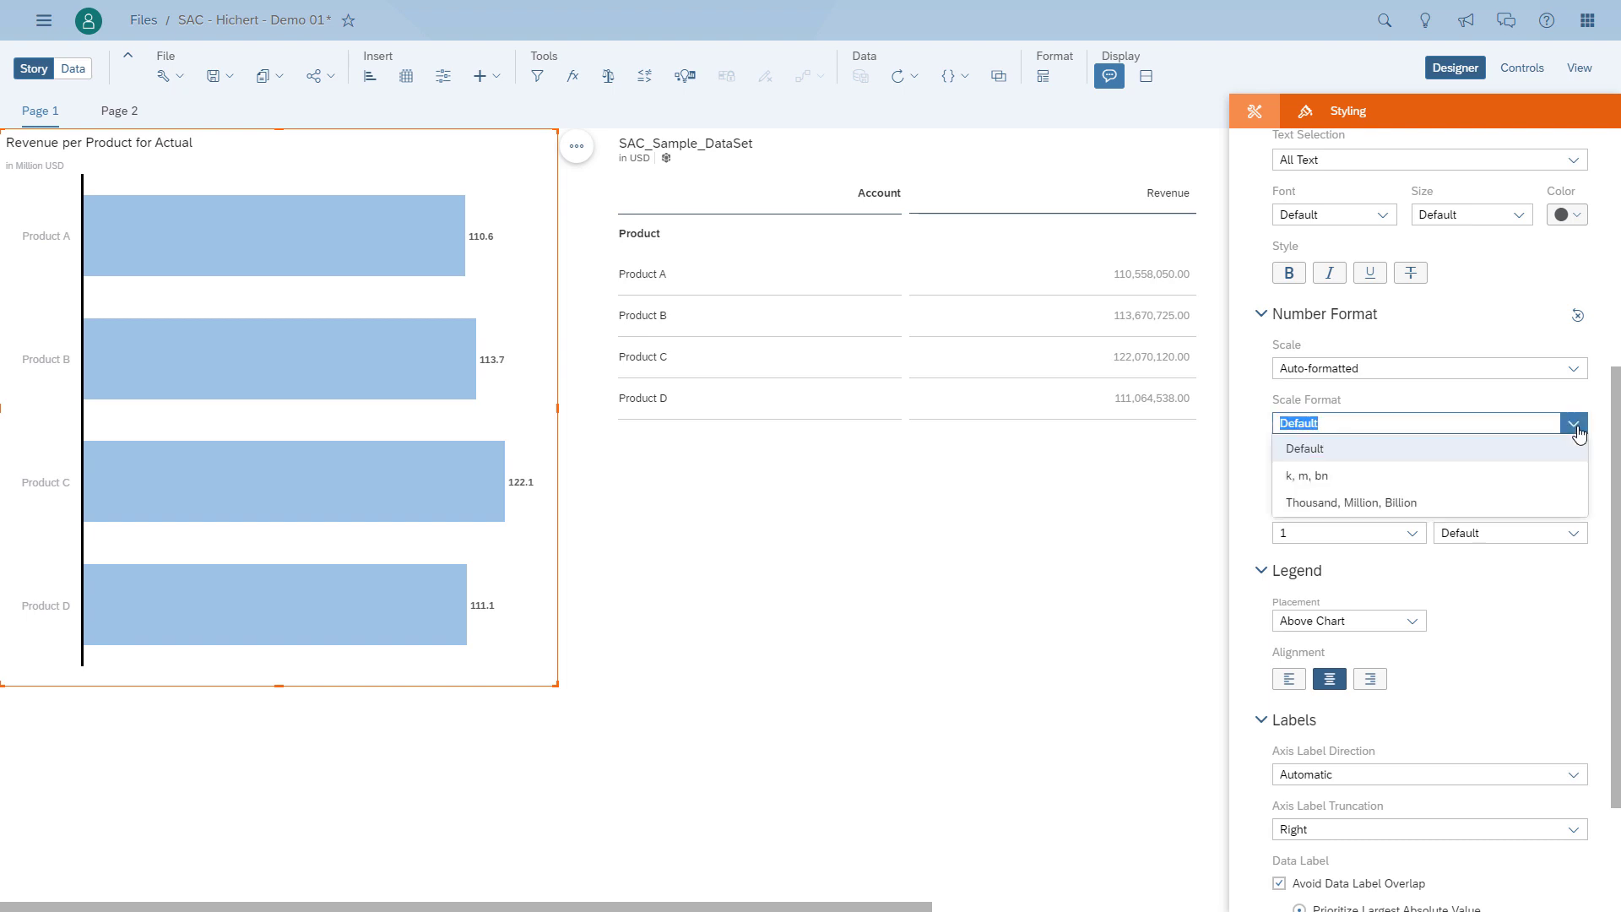
{"action": "left_click", "coordinate": [1322, 475]}
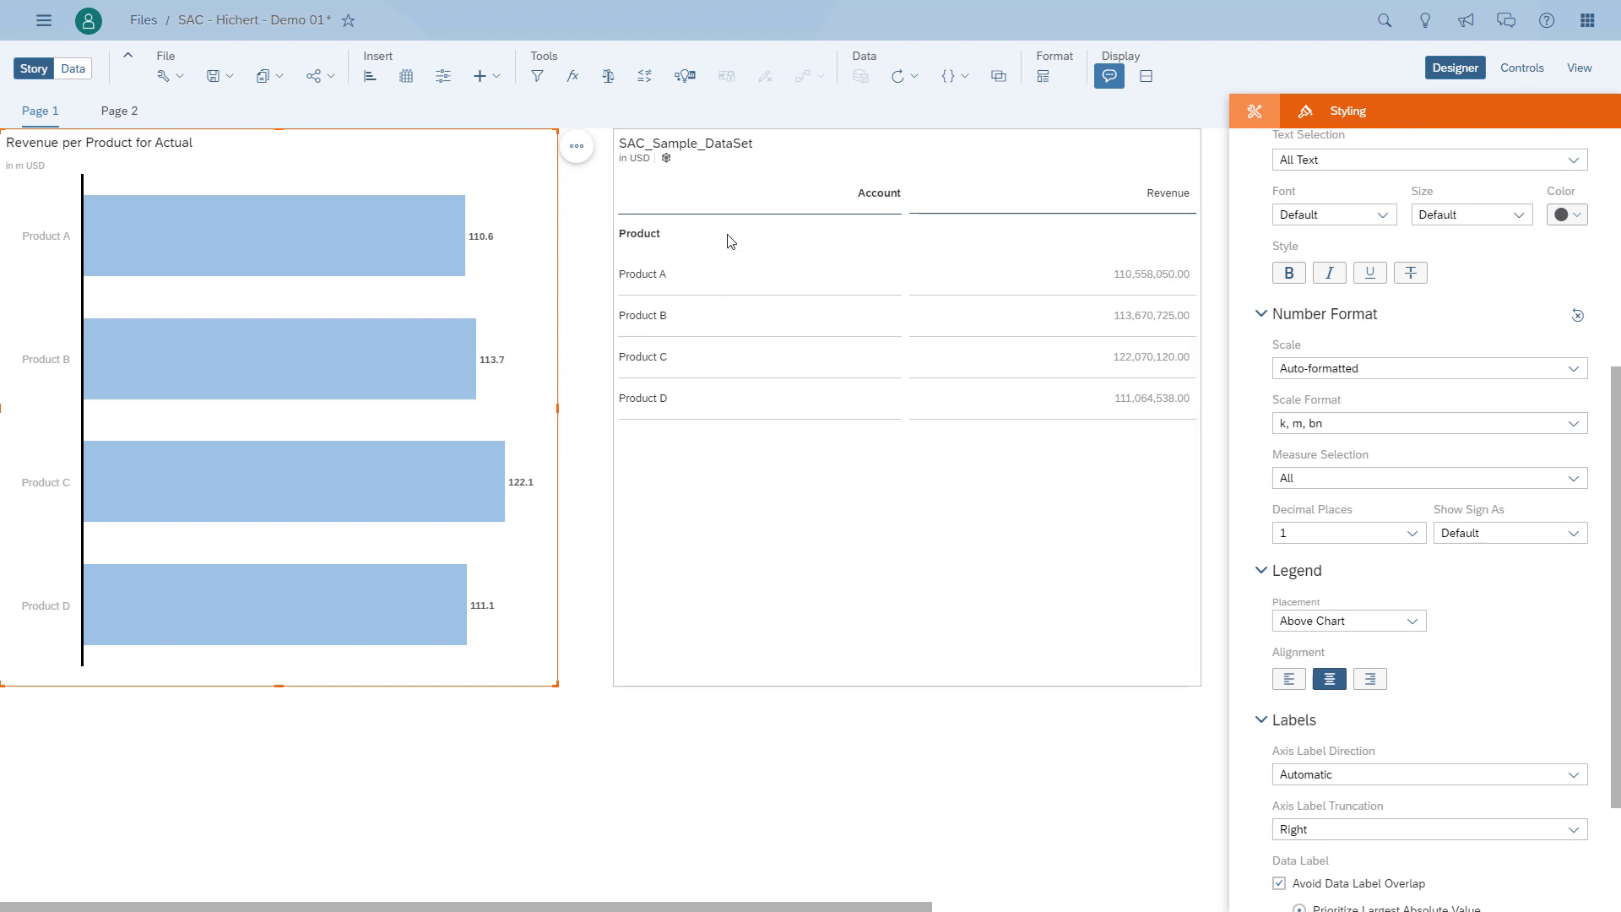
Select the table's Revenue data cells and bring up their Number Format styling.
{"action": "left_click", "coordinate": [876, 172]}
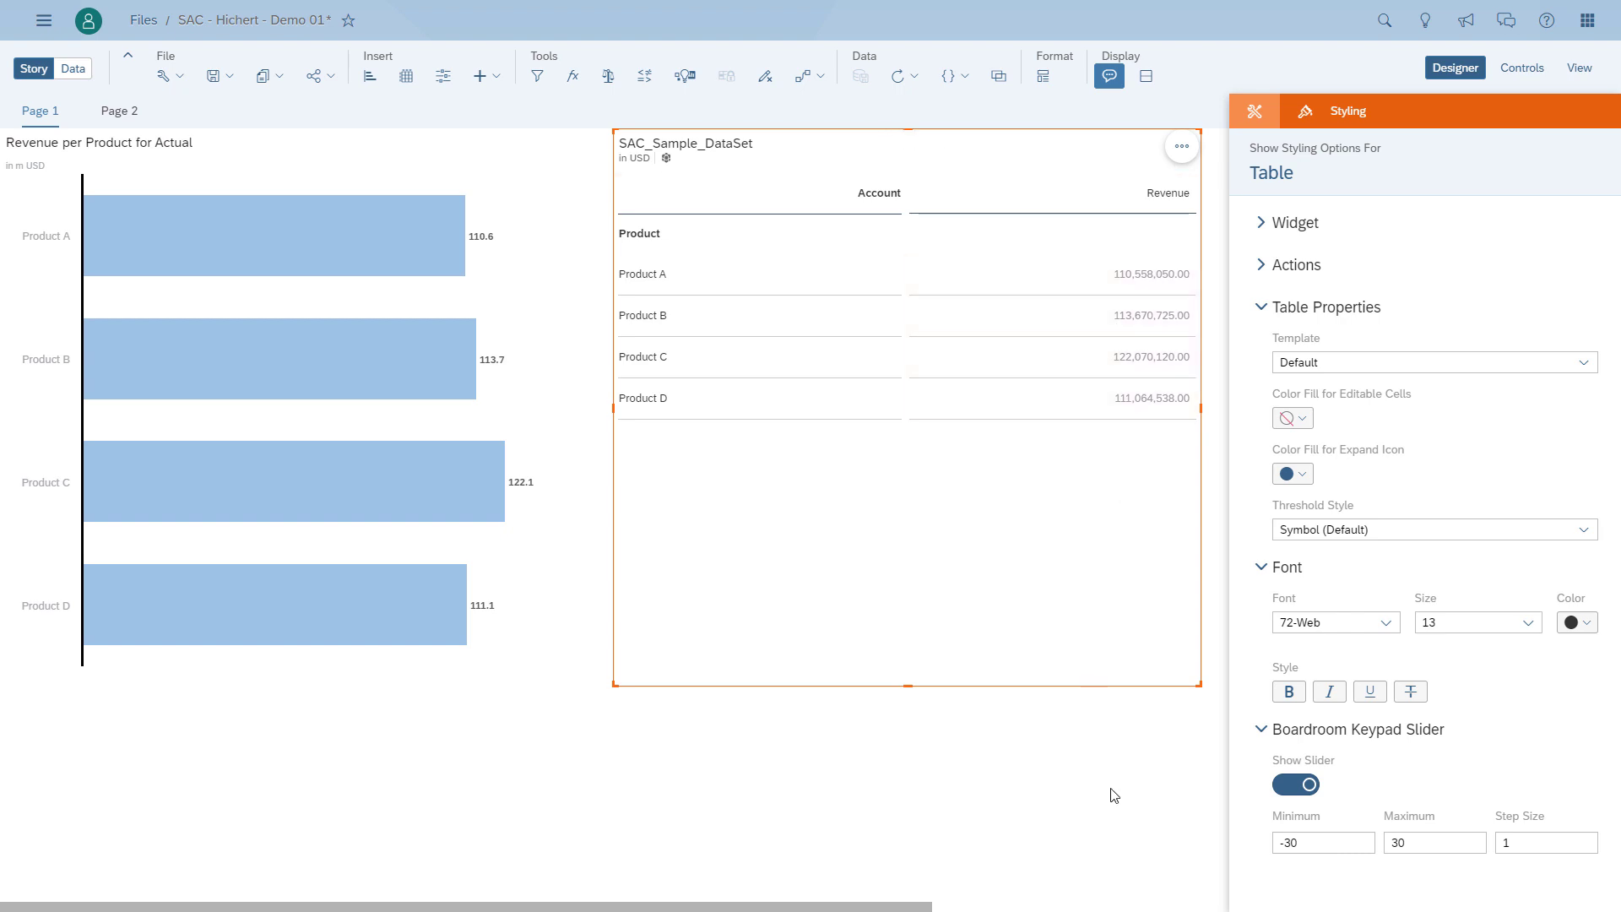
{"action": "left_click", "coordinate": [1155, 273]}
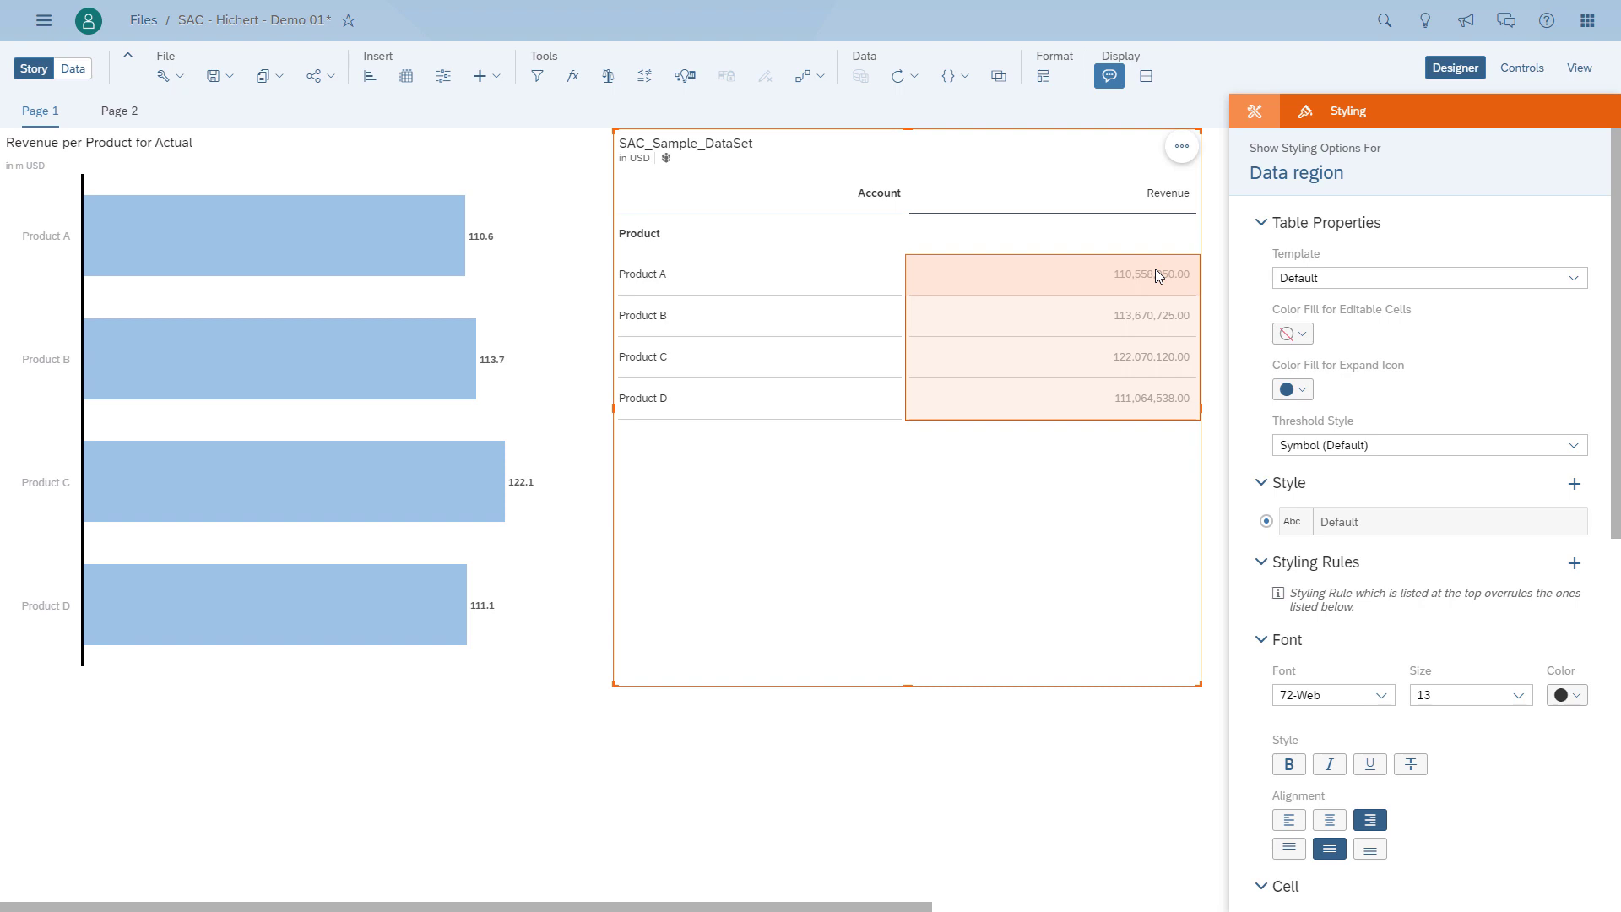
{"action": "left_click", "coordinate": [1260, 564]}
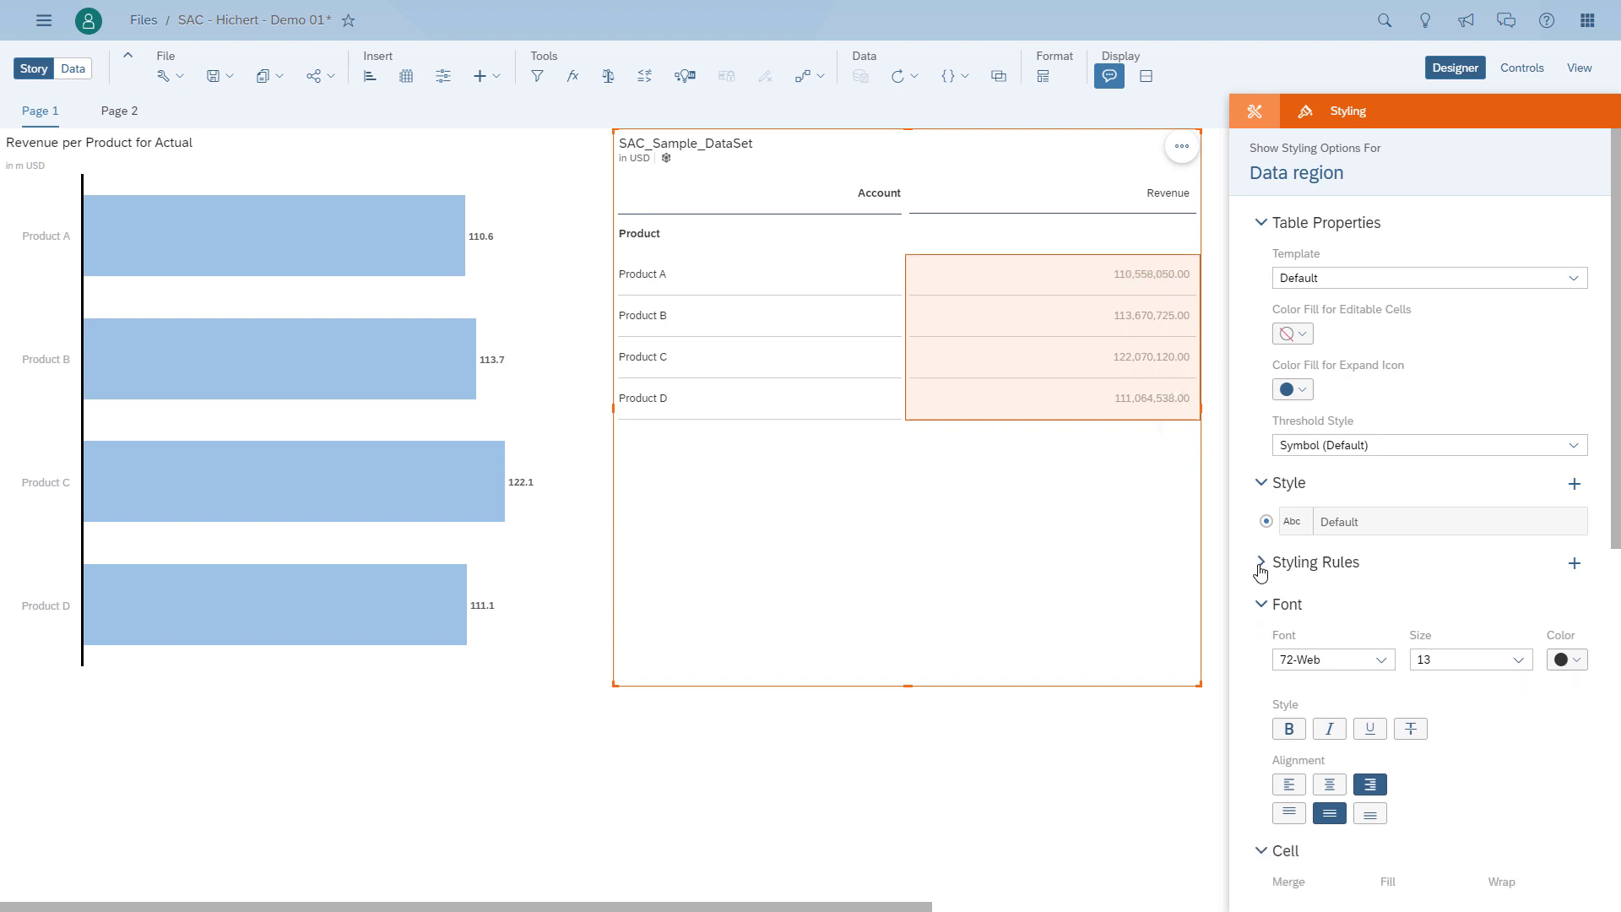
{"action": "left_click", "coordinate": [1261, 605]}
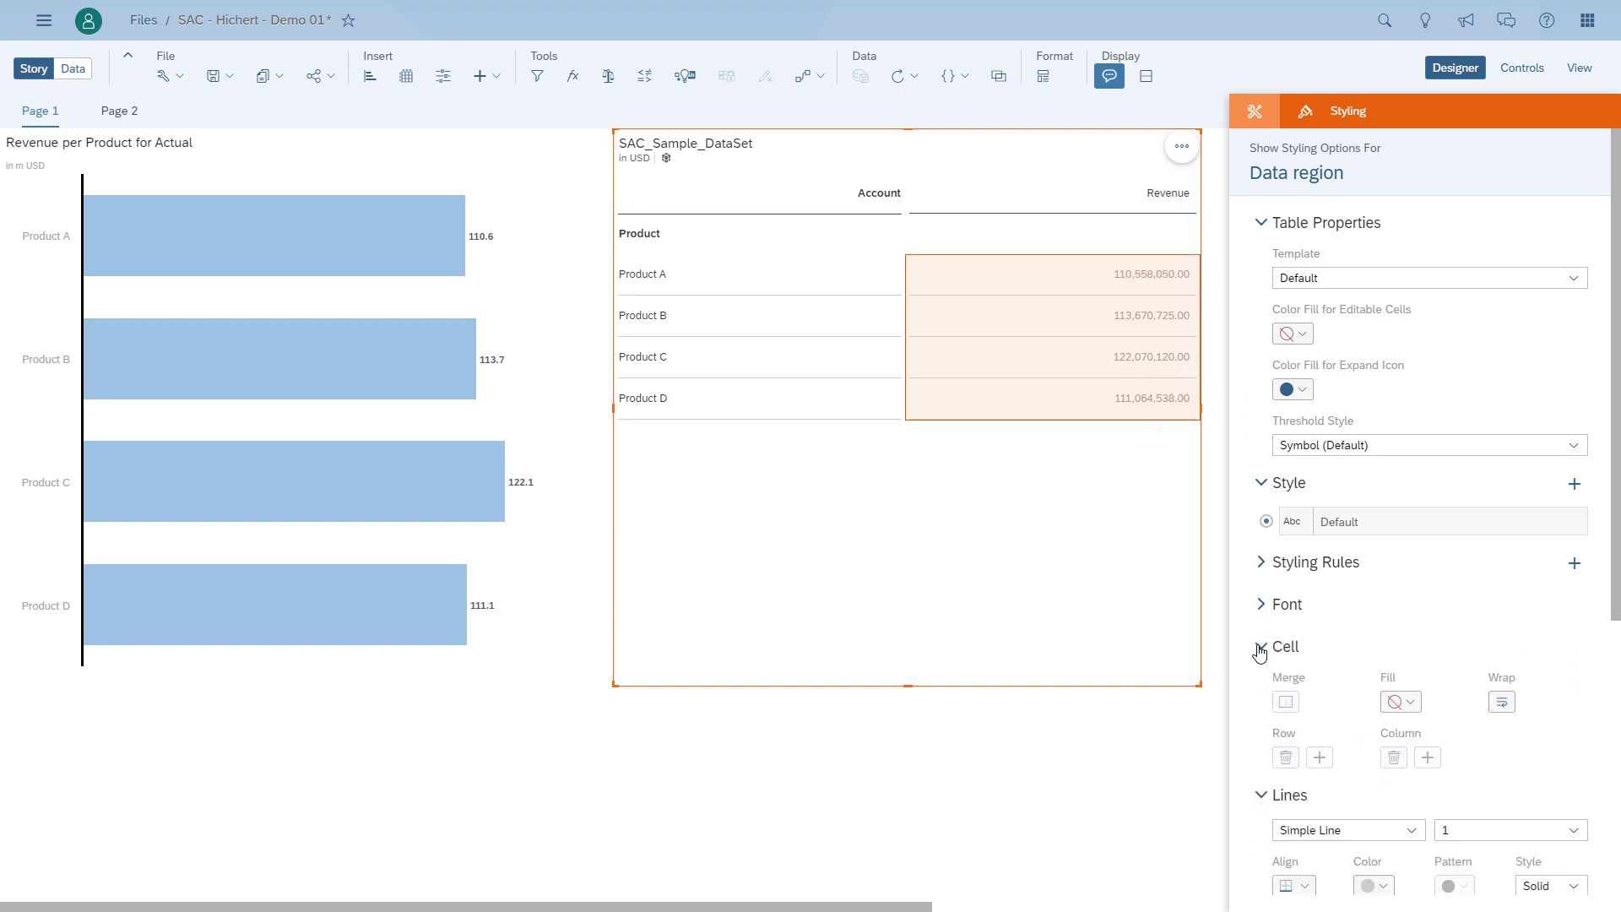
{"action": "left_click", "coordinate": [1261, 648]}
{"action": "left_click", "coordinate": [1260, 690]}
{"action": "scroll", "coordinate": [1245, 582], "scroll_direction": "down", "scroll_amount": 2}
{"action": "scroll", "coordinate": [1246, 578], "scroll_direction": "down", "scroll_amount": 1}
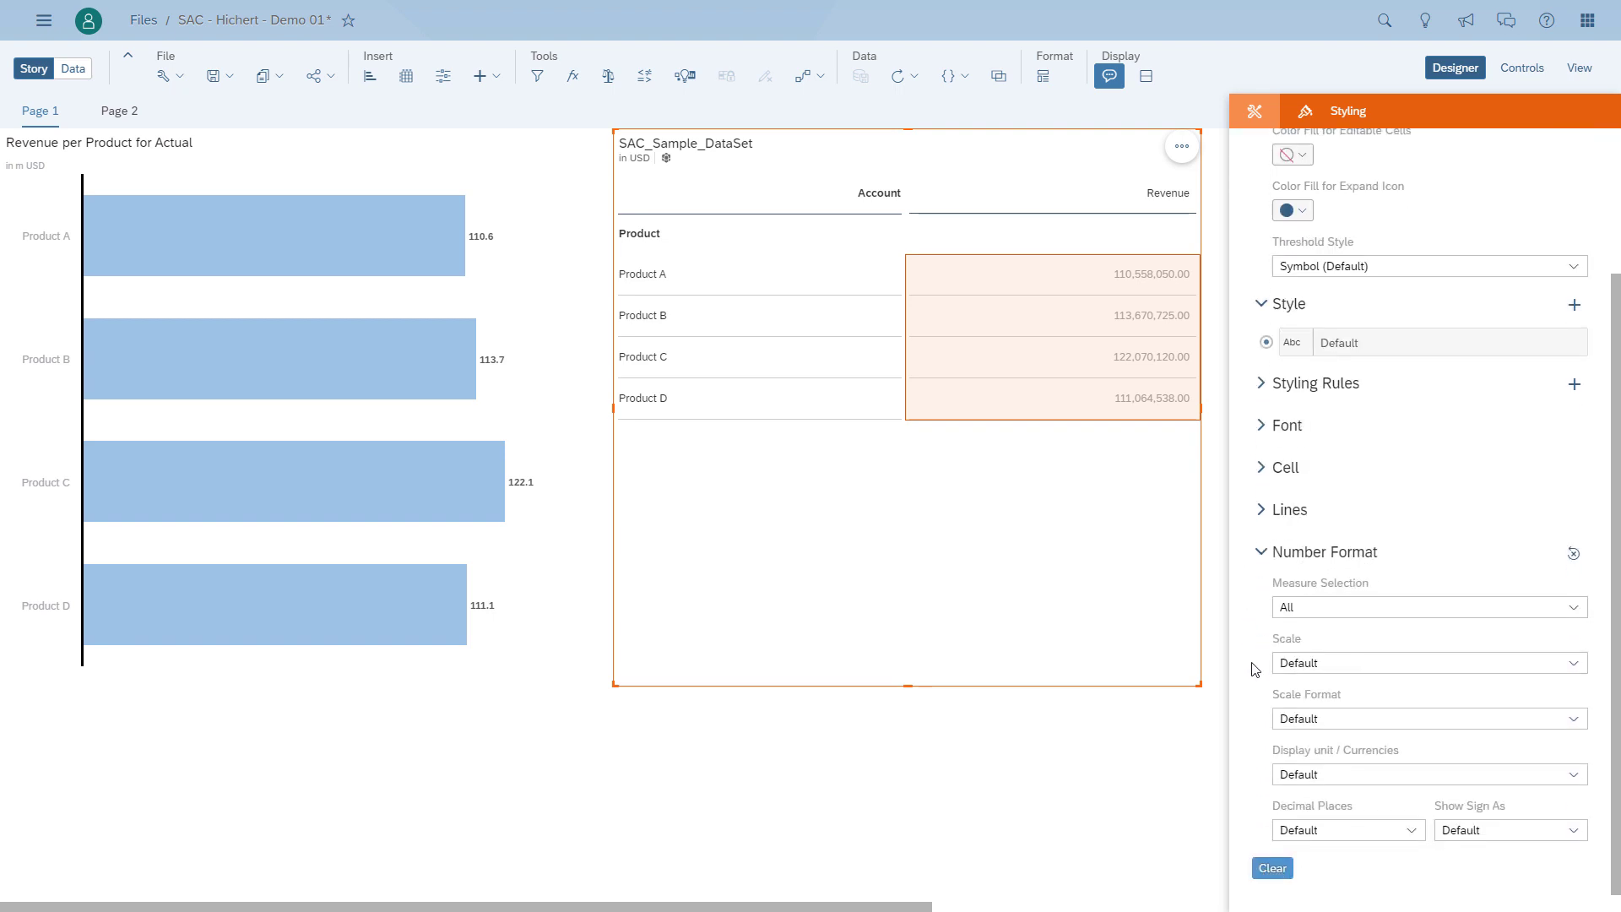
Set the table values to auto-formatted scale, k, m, bn units and 1 decimal place.
{"action": "left_click", "coordinate": [1572, 663]}
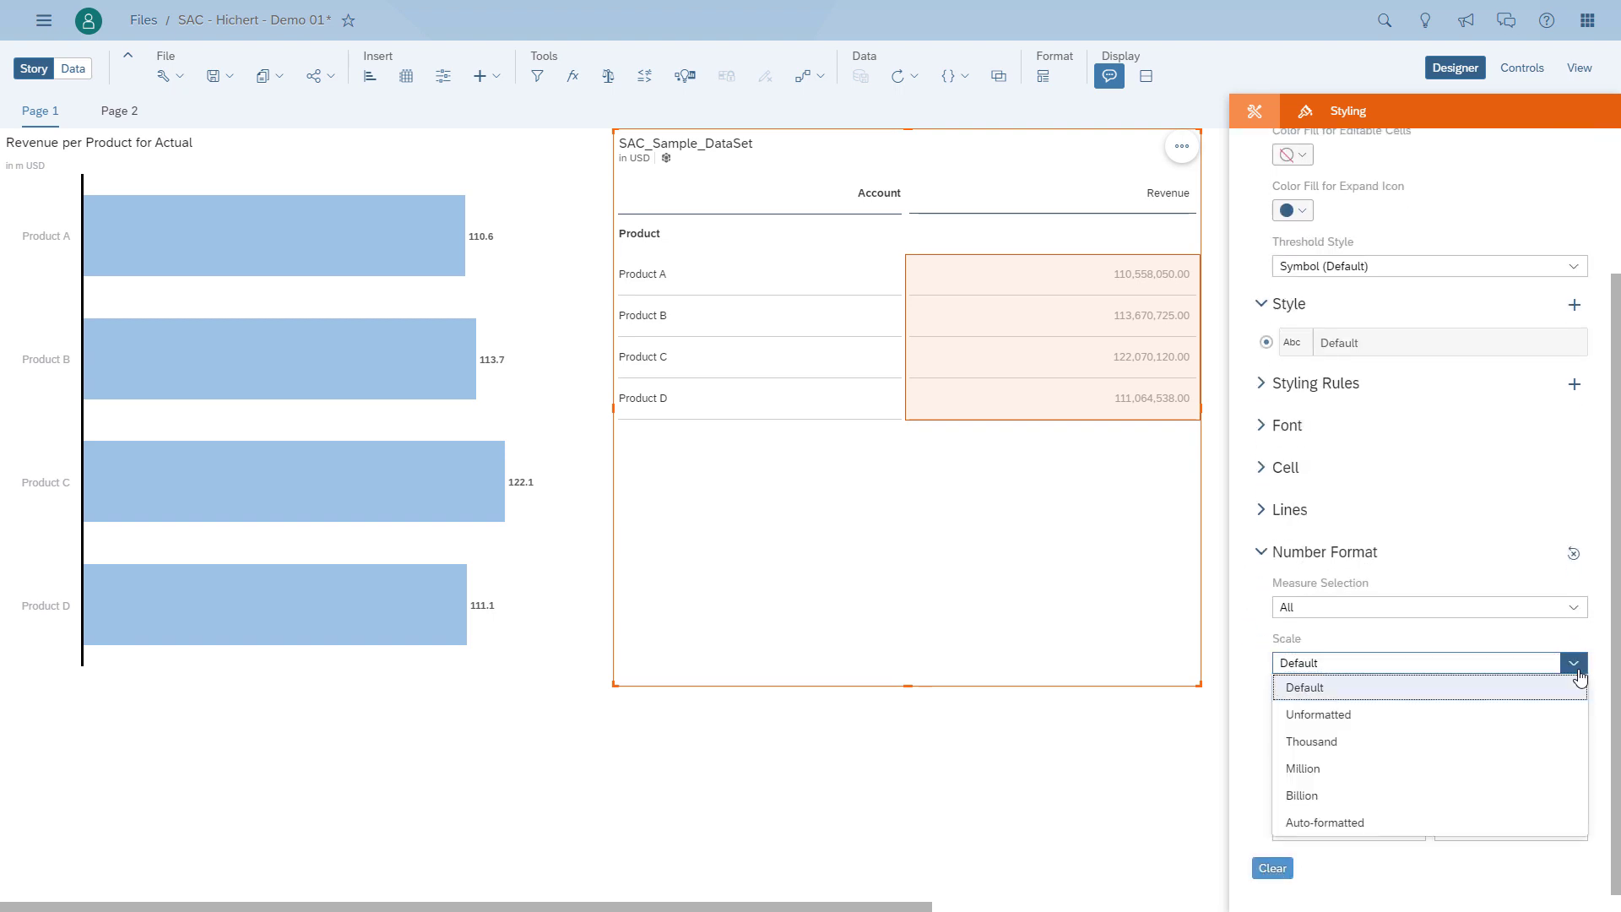
{"action": "left_click", "coordinate": [1349, 822]}
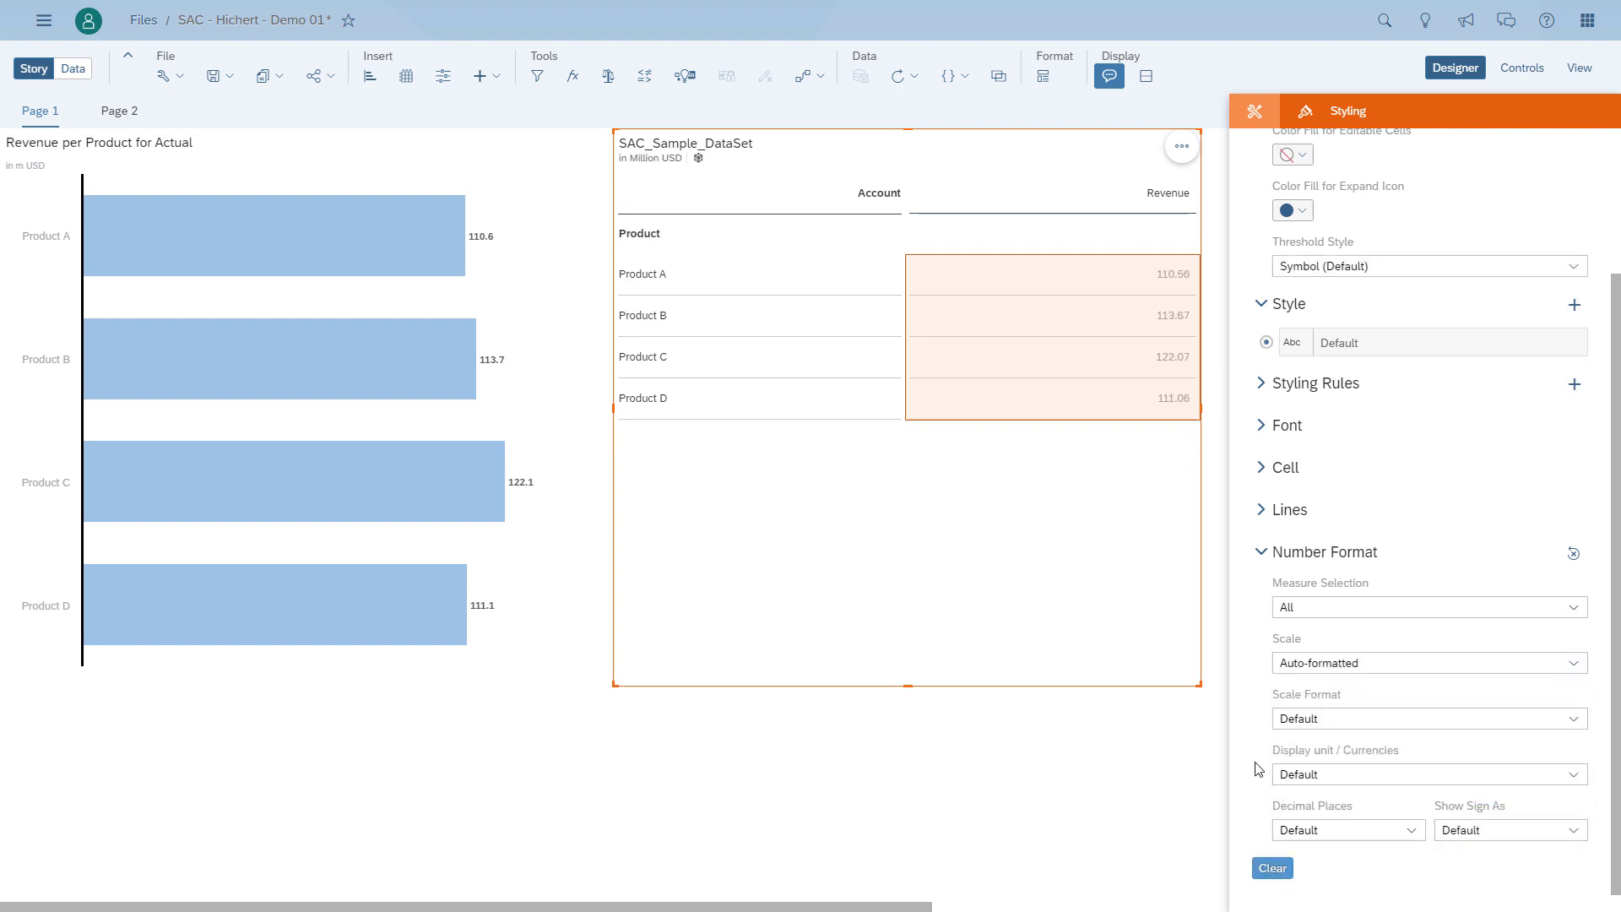
{"action": "left_click", "coordinate": [1545, 722]}
{"action": "left_click", "coordinate": [1347, 783]}
{"action": "left_click", "coordinate": [1411, 830]}
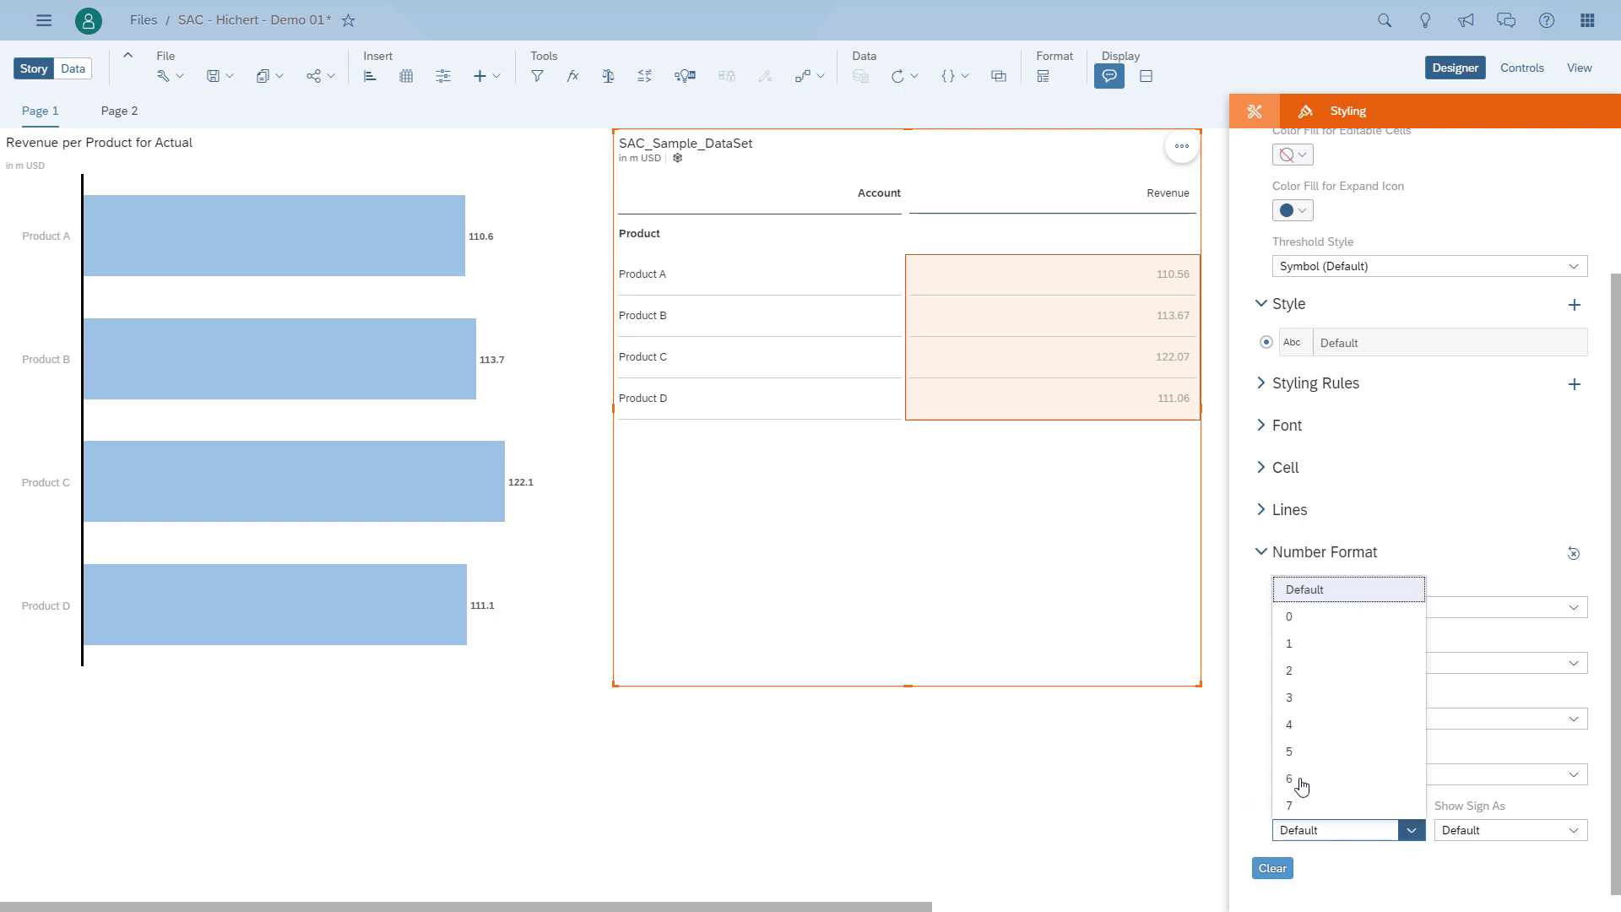
{"action": "left_click", "coordinate": [1289, 645]}
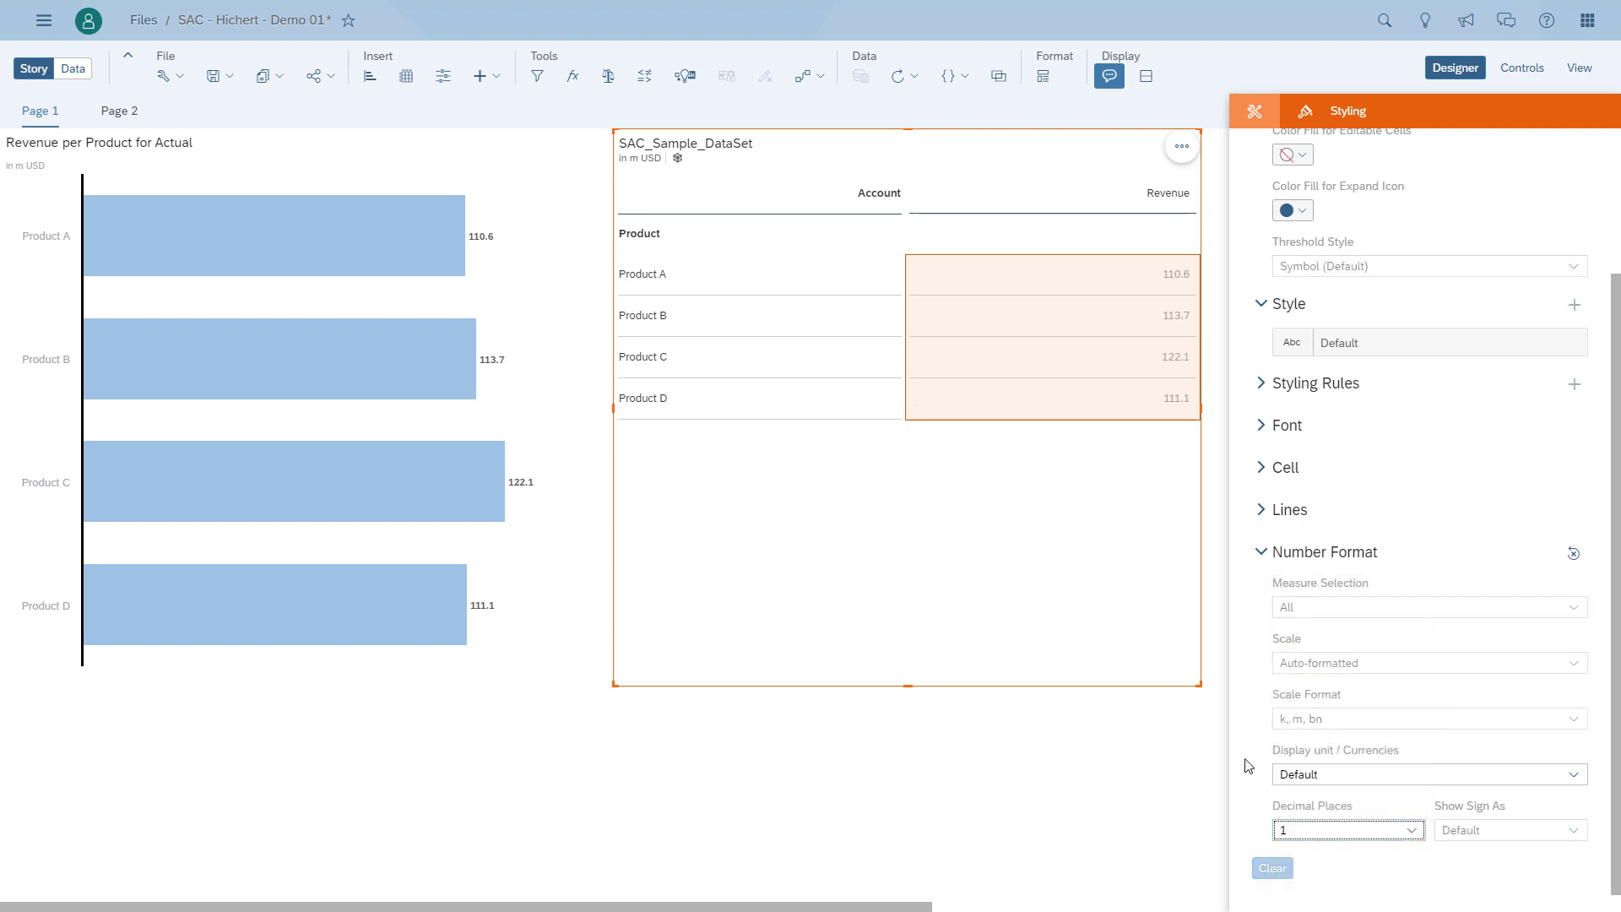
{"action": "left_click", "coordinate": [608, 749]}
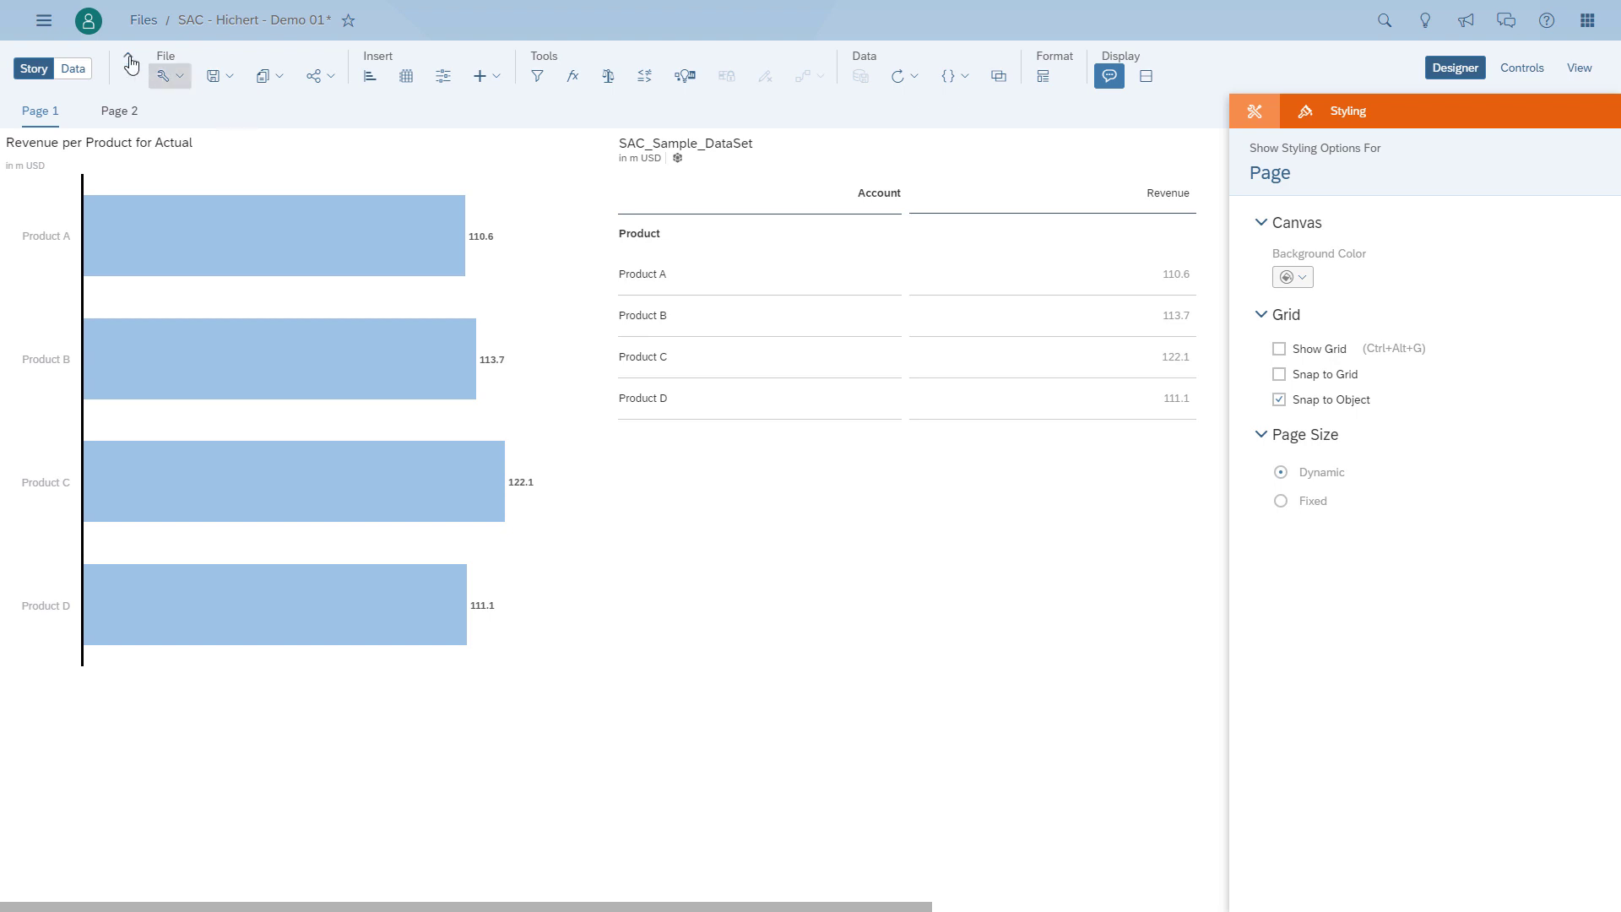
Open Profile Settings and make the User Preferences editable.
{"action": "left_click", "coordinate": [92, 26]}
{"action": "left_click", "coordinate": [115, 57]}
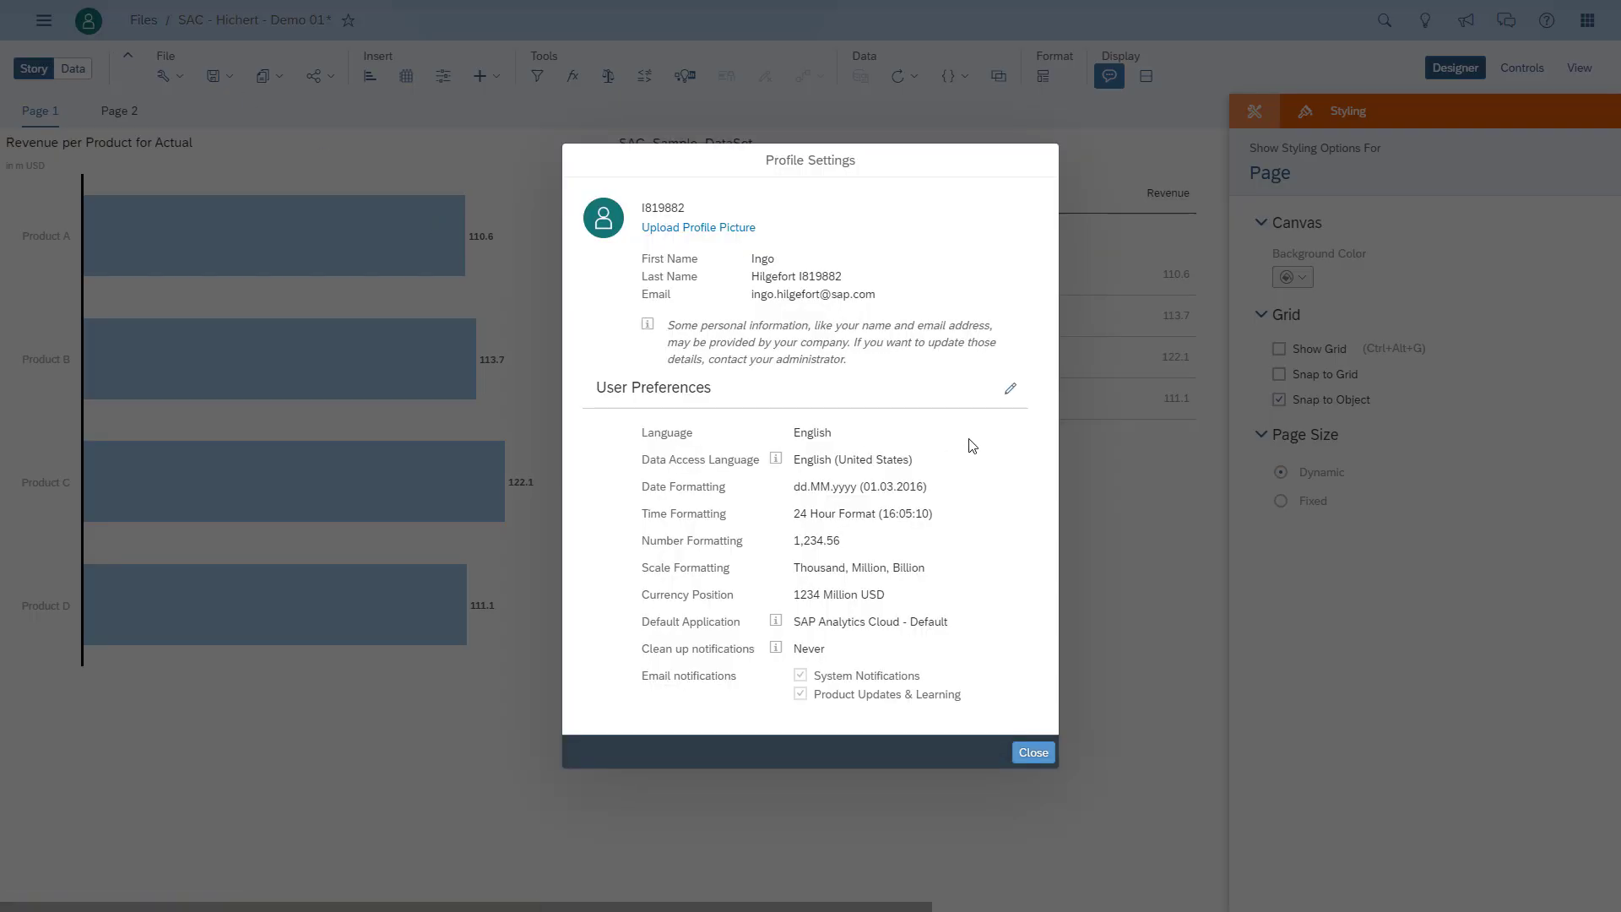
{"action": "left_click", "coordinate": [1011, 389]}
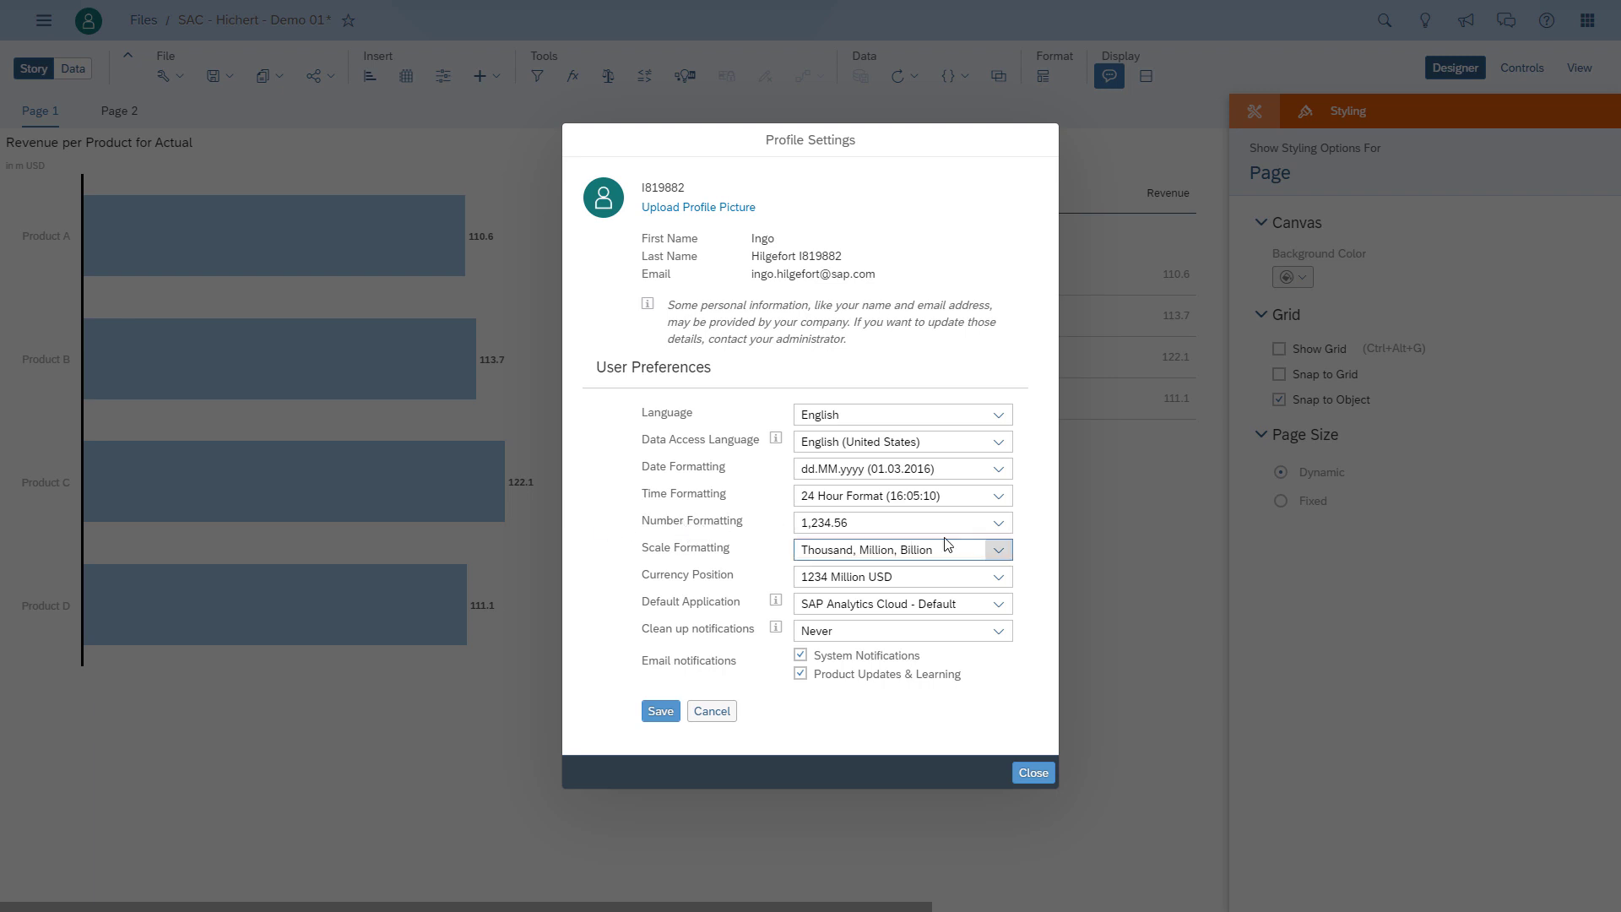
Set number formatting 1 234,56, scale k, m, bn, currency position 1234 m USD, and save.
{"action": "left_click", "coordinate": [998, 530]}
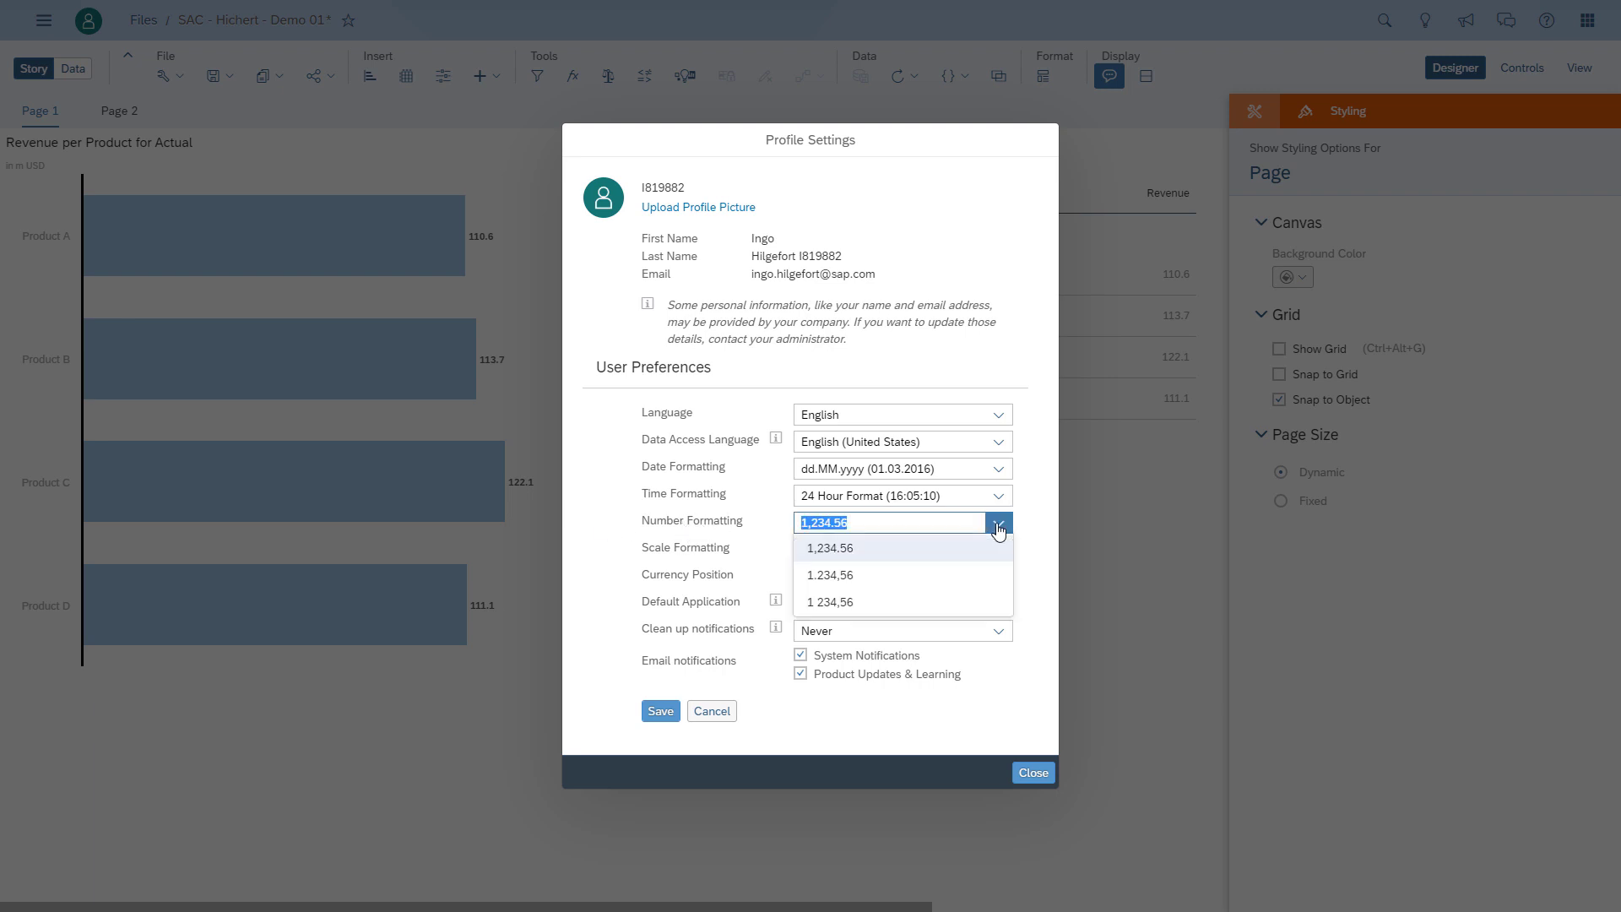
{"action": "left_click", "coordinate": [849, 603]}
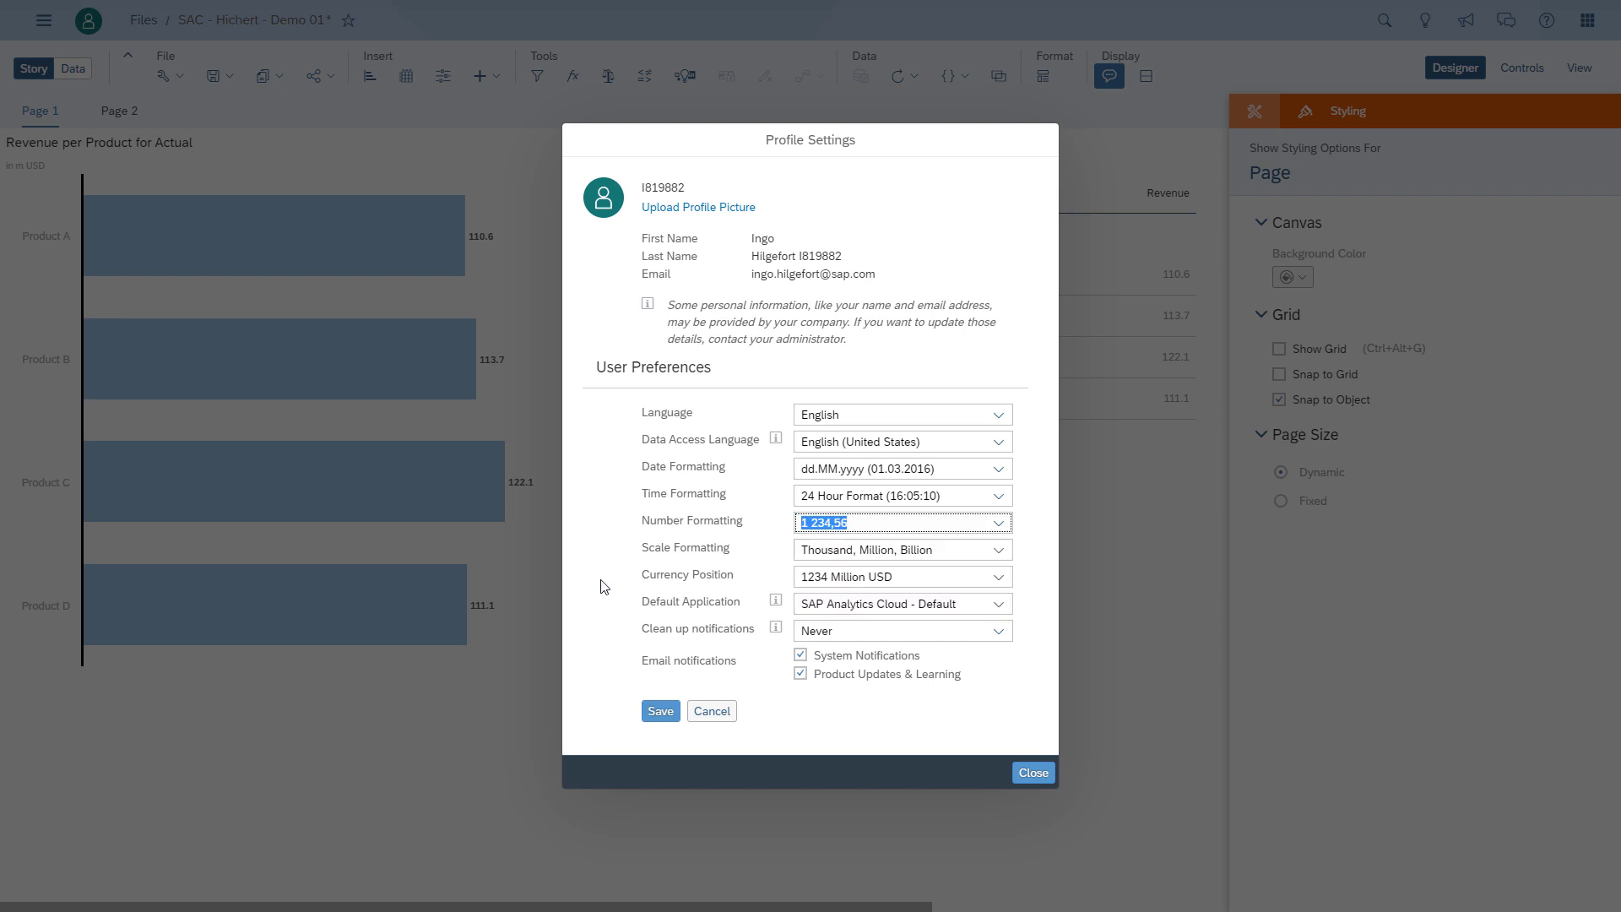
{"action": "left_click", "coordinate": [869, 551]}
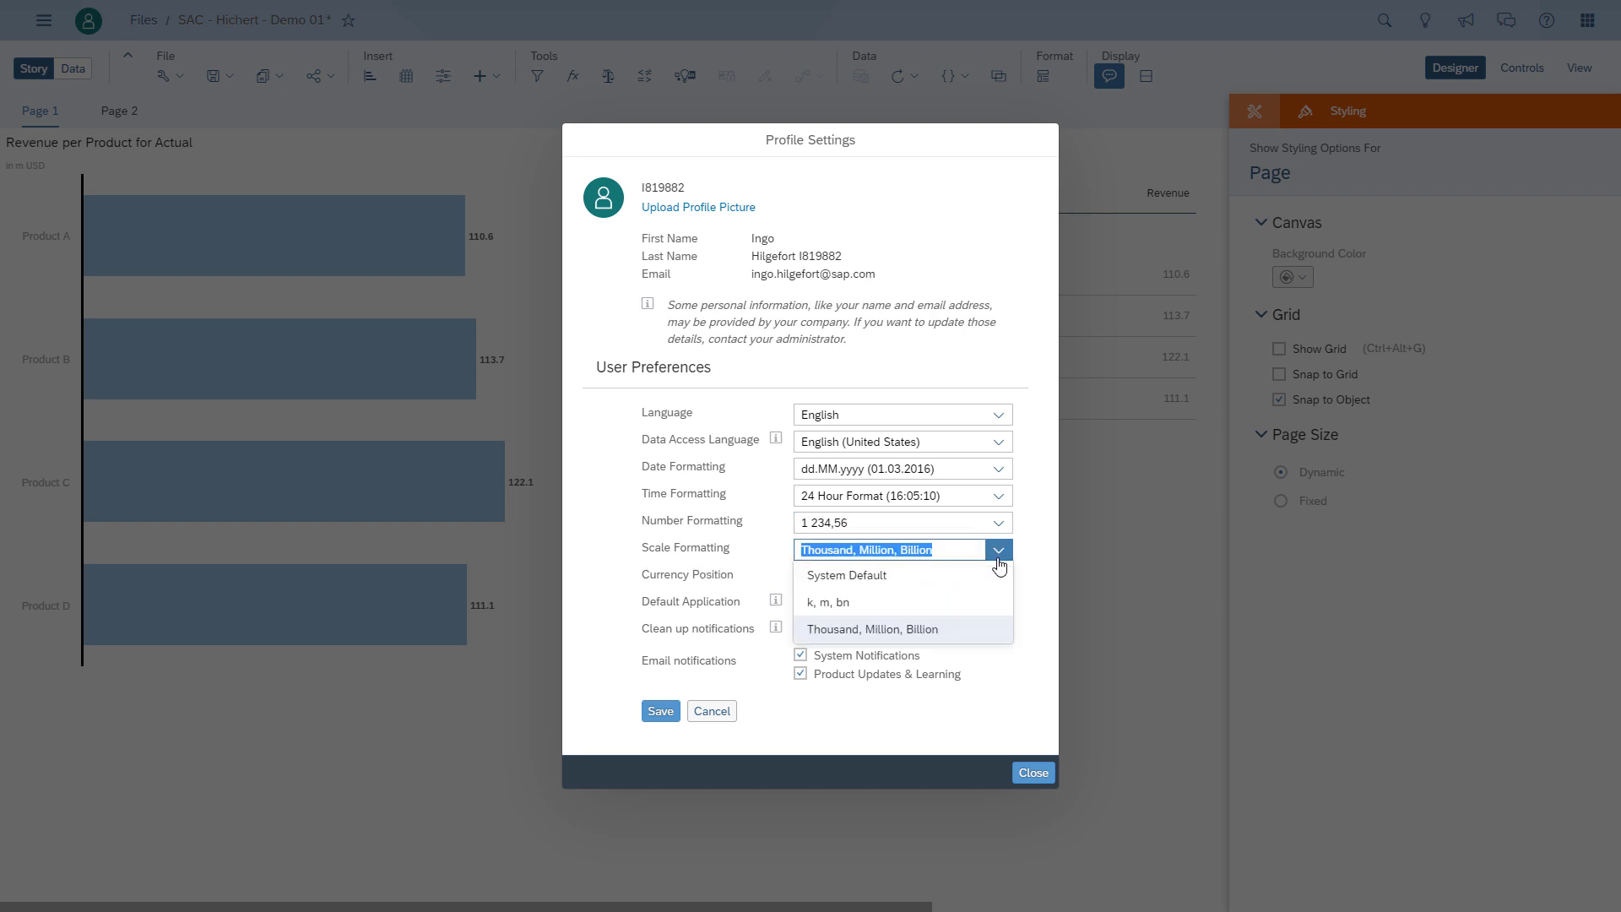
{"action": "left_click", "coordinate": [872, 601]}
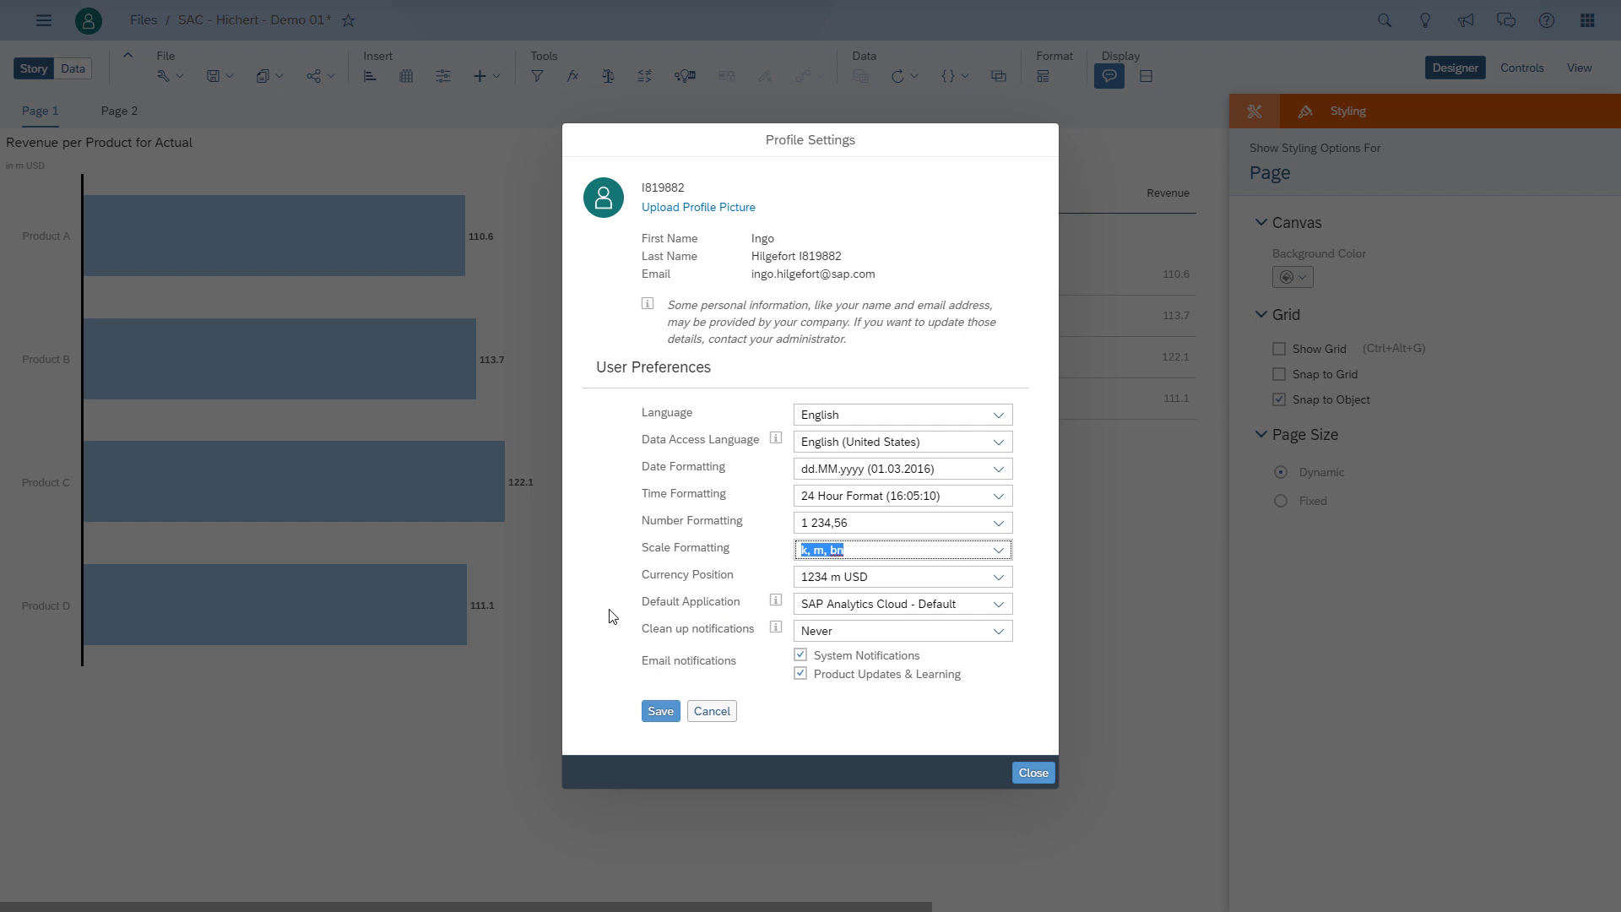
{"action": "left_click", "coordinate": [1000, 578]}
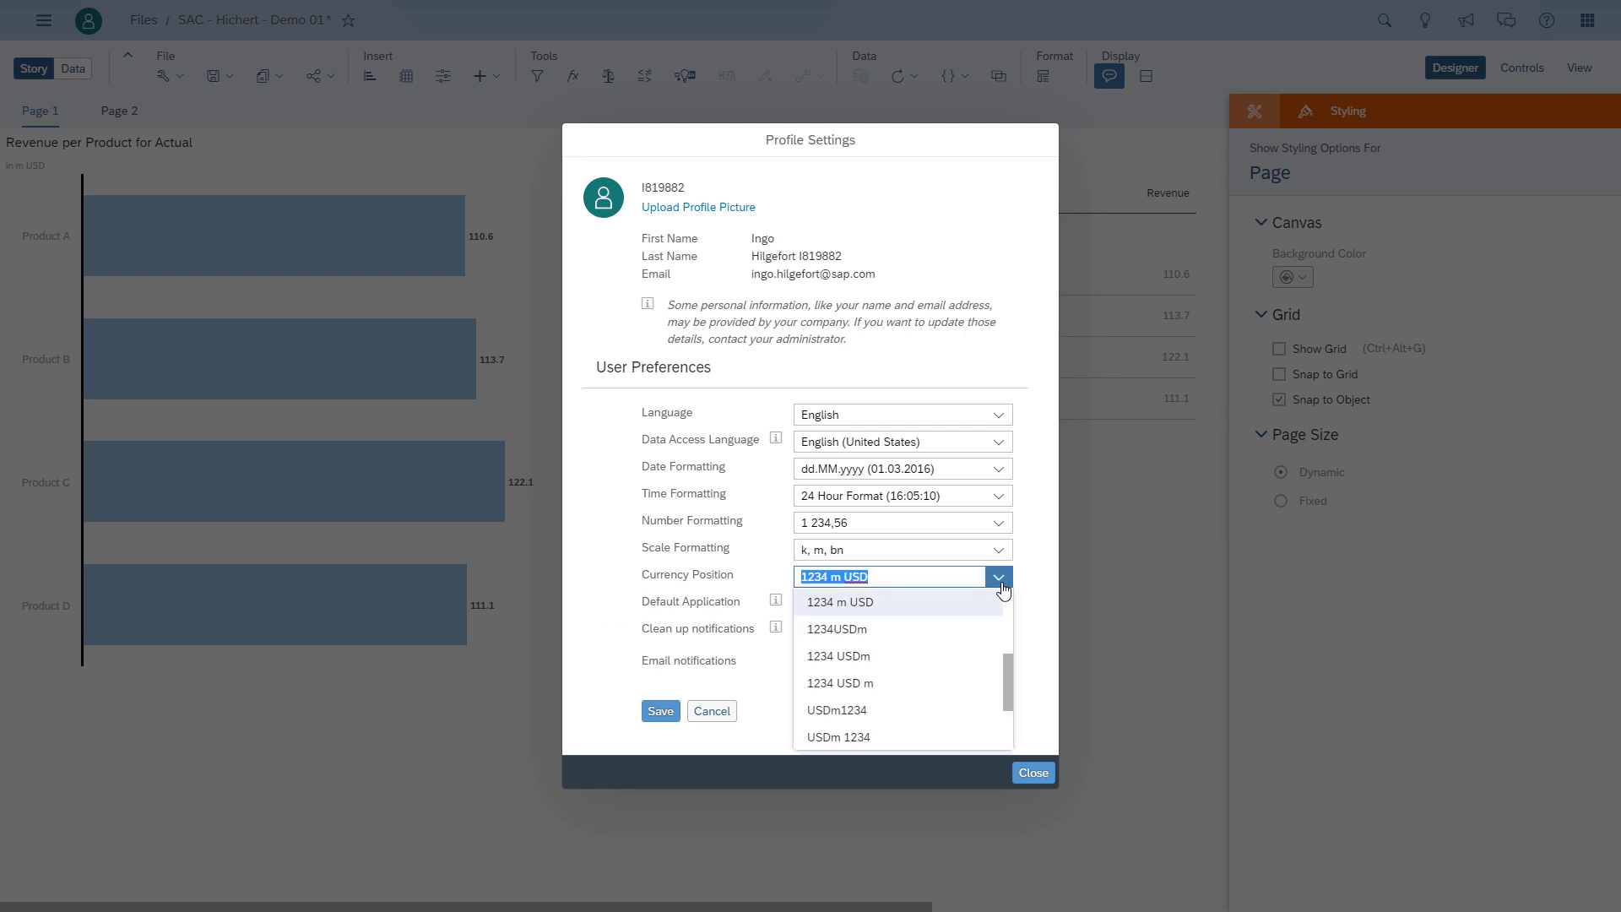
{"action": "mouse_move", "coordinate": [1006, 667]}
{"action": "left_mouse_down"}
{"action": "mouse_move", "coordinate": [1008, 591]}
{"action": "mouse_move", "coordinate": [1019, 651]}
{"action": "left_mouse_up"}
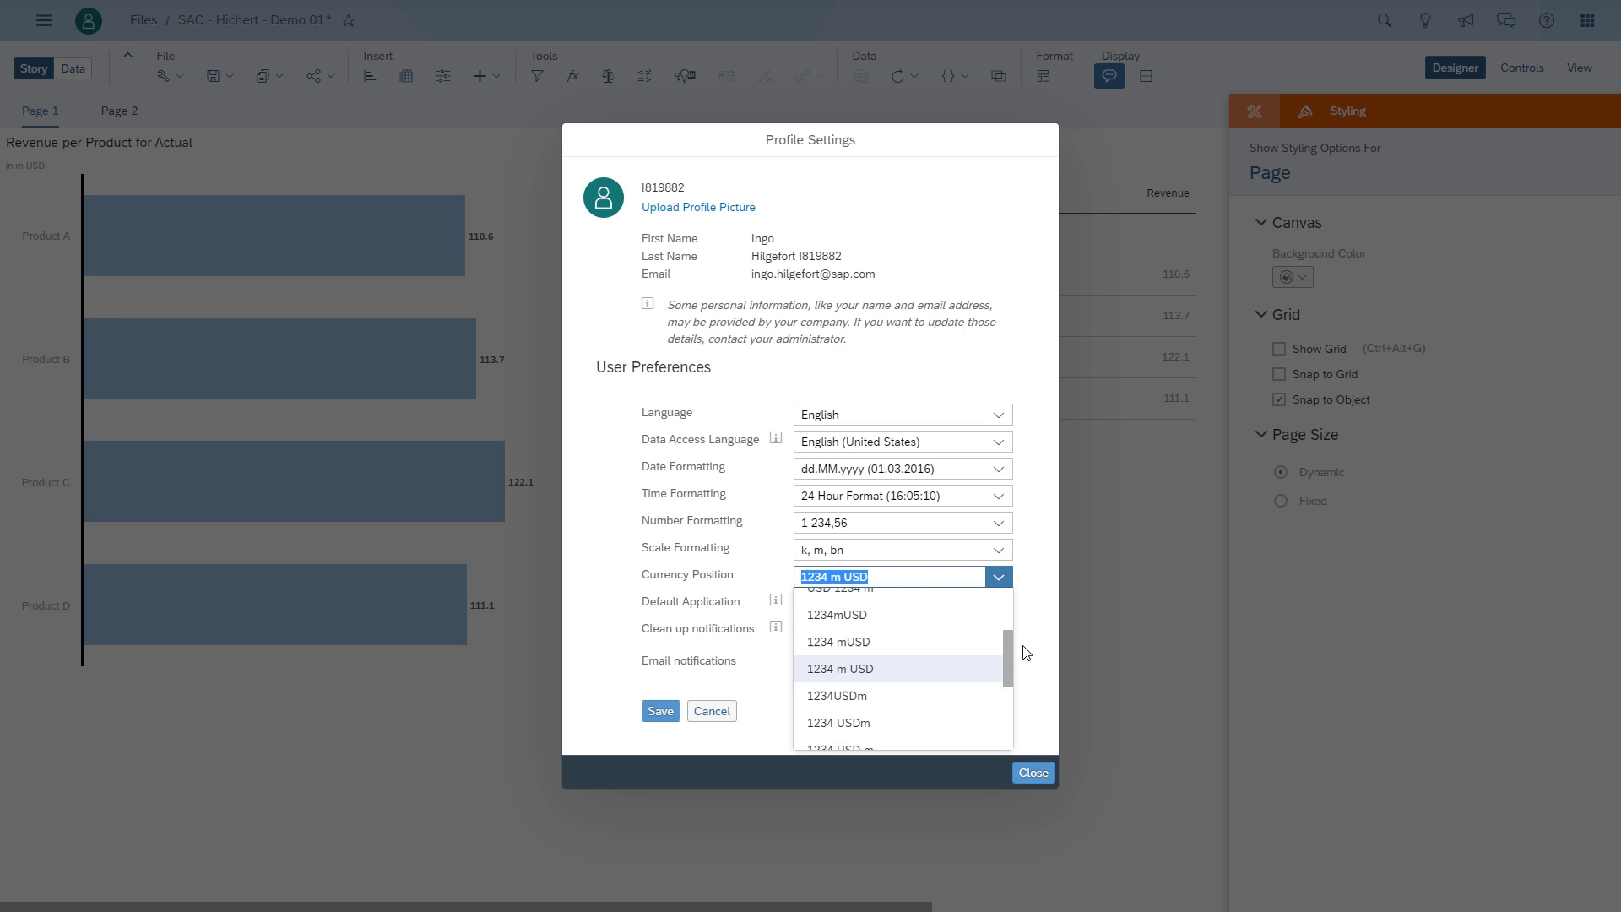
{"action": "left_click", "coordinate": [886, 662]}
{"action": "left_click", "coordinate": [659, 715]}
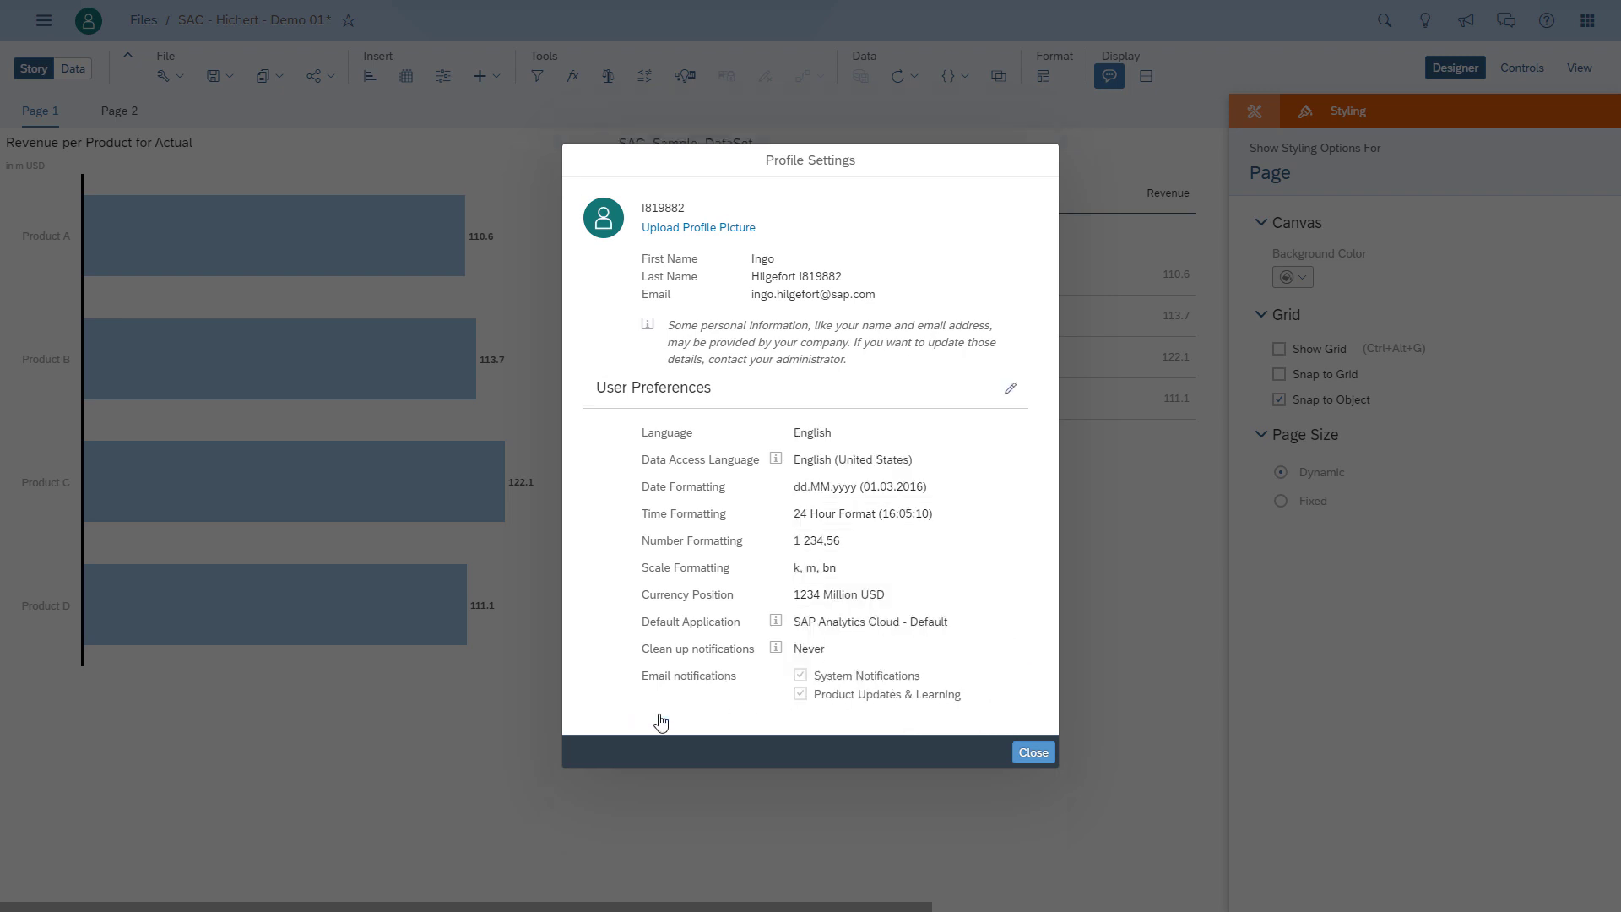
{"action": "left_click", "coordinate": [1030, 750]}
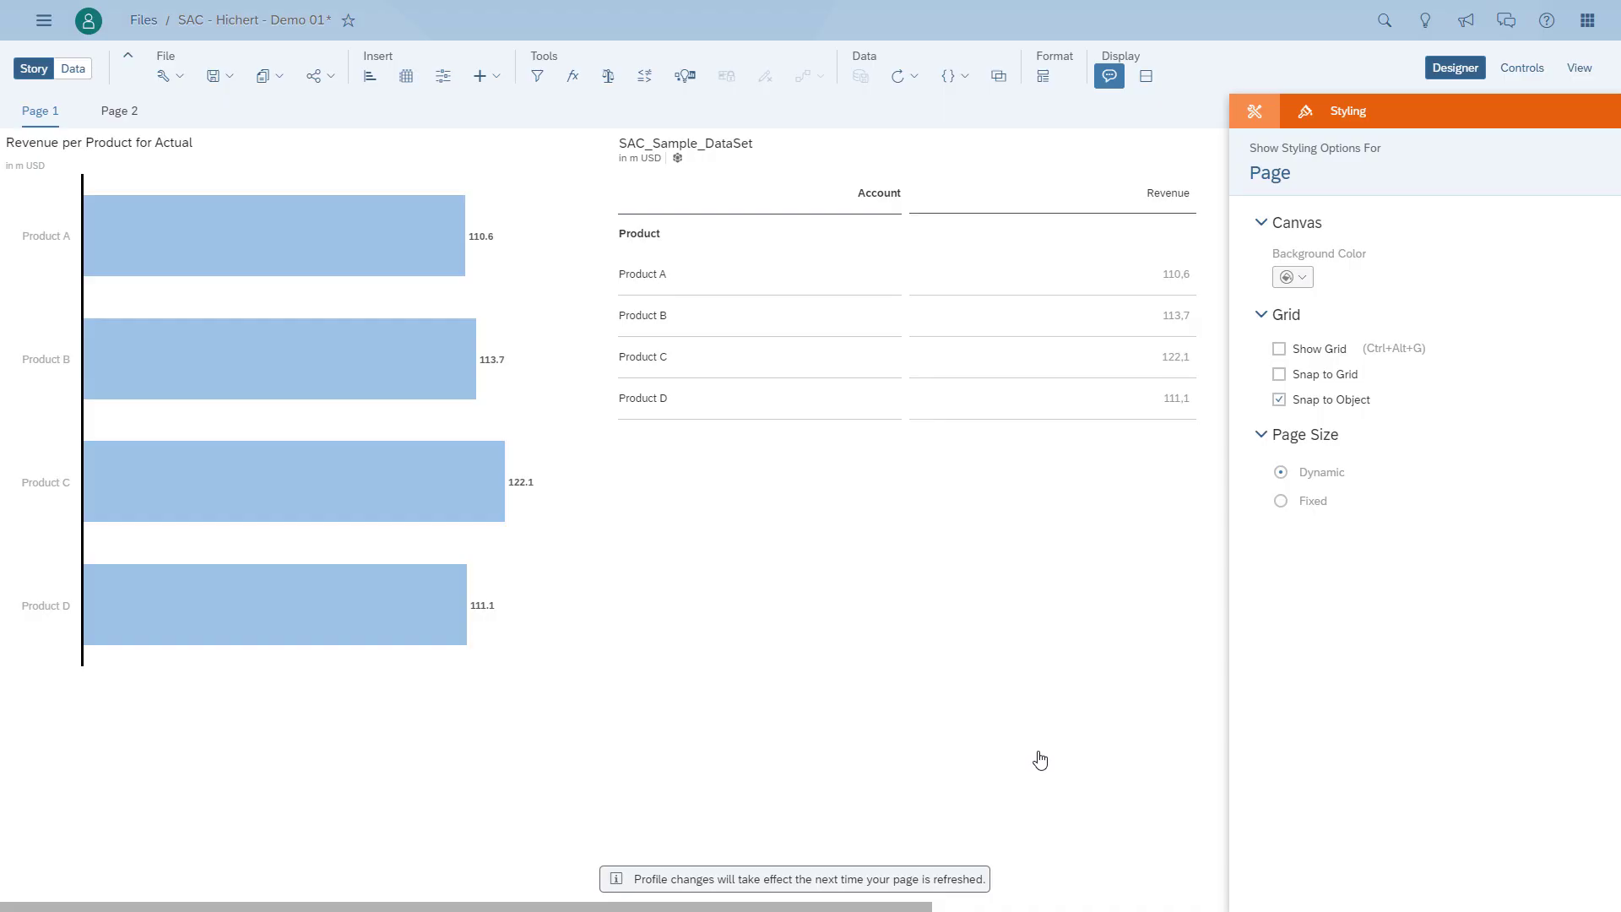
{"action": "left_click", "coordinate": [230, 77]}
Save the story, then open System Administration and make the configuration editable.
{"action": "left_click", "coordinate": [239, 102]}
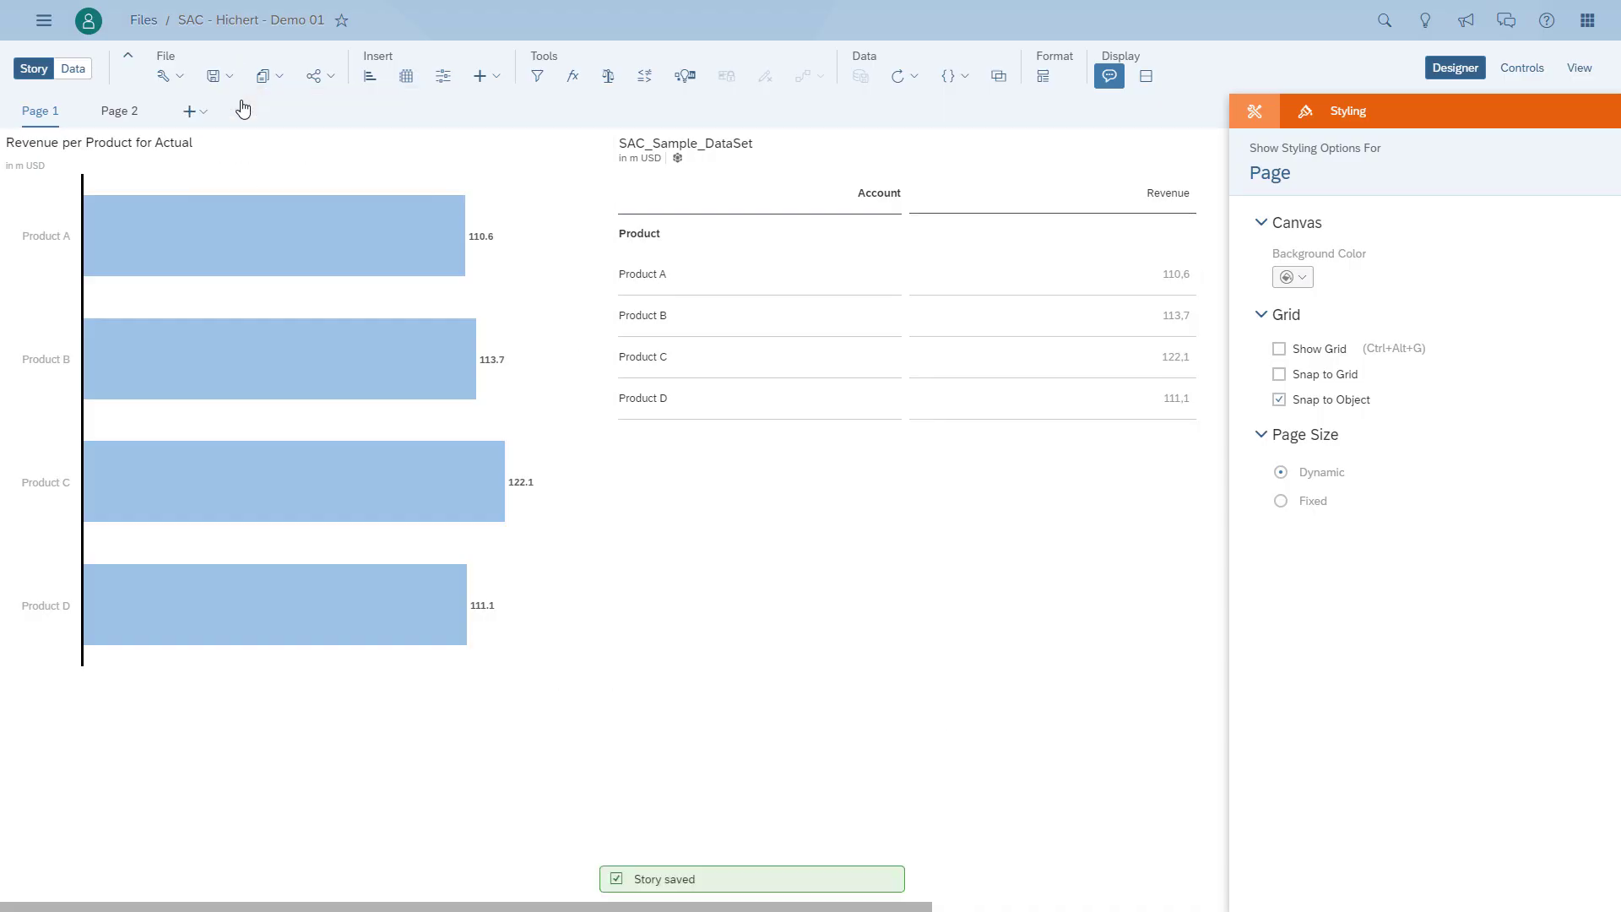
{"action": "left_click", "coordinate": [44, 20]}
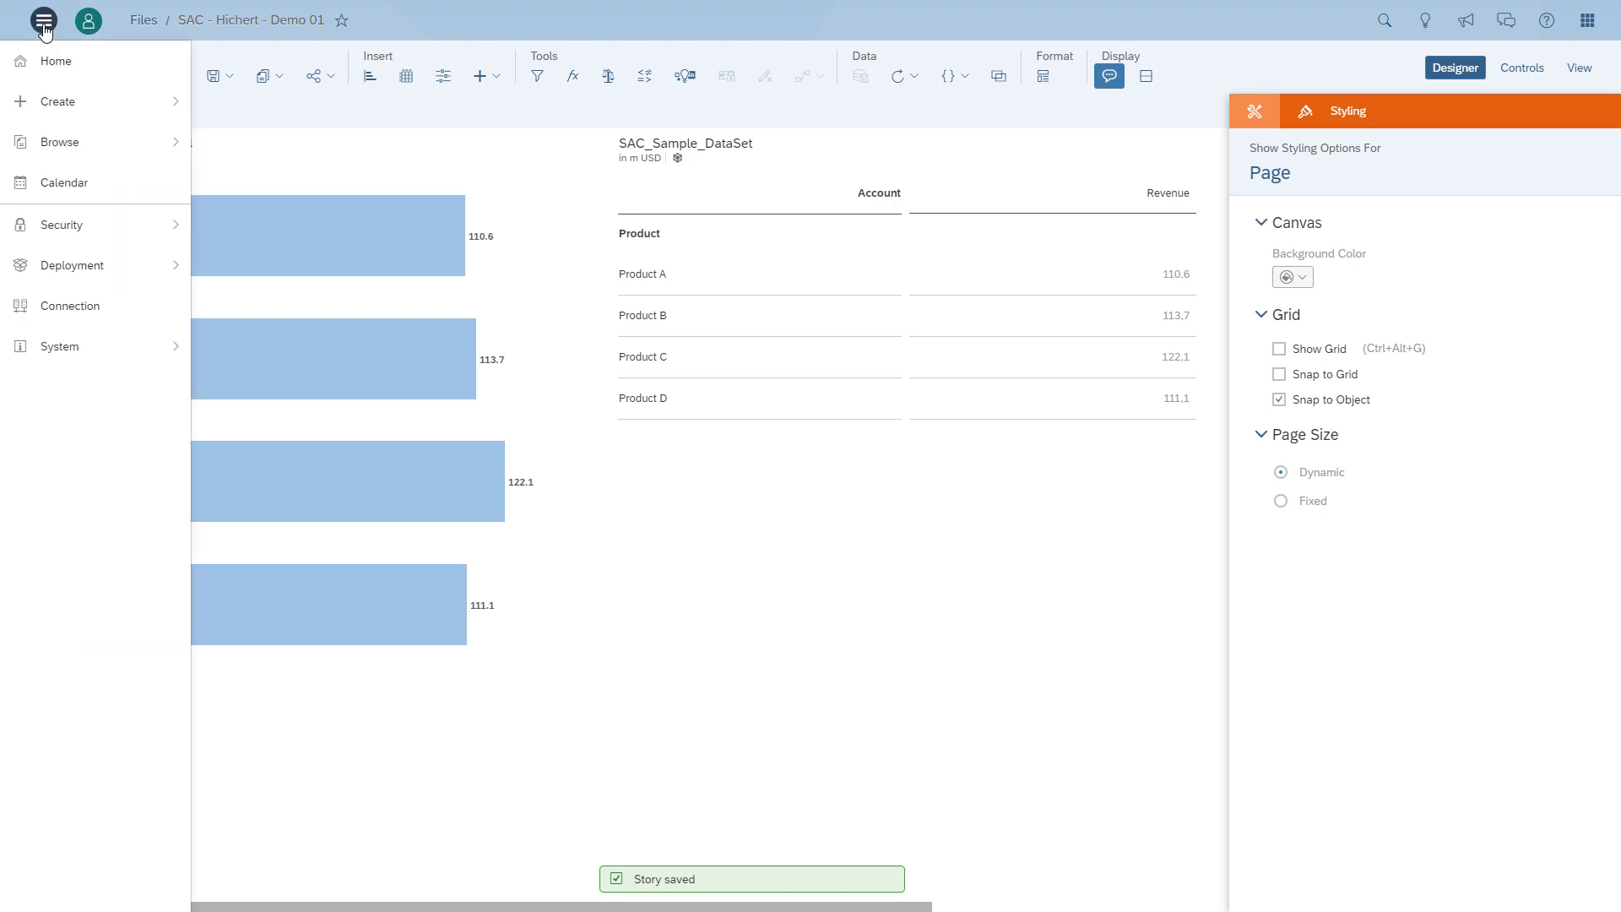
{"action": "left_click", "coordinate": [100, 355]}
{"action": "left_click", "coordinate": [256, 386]}
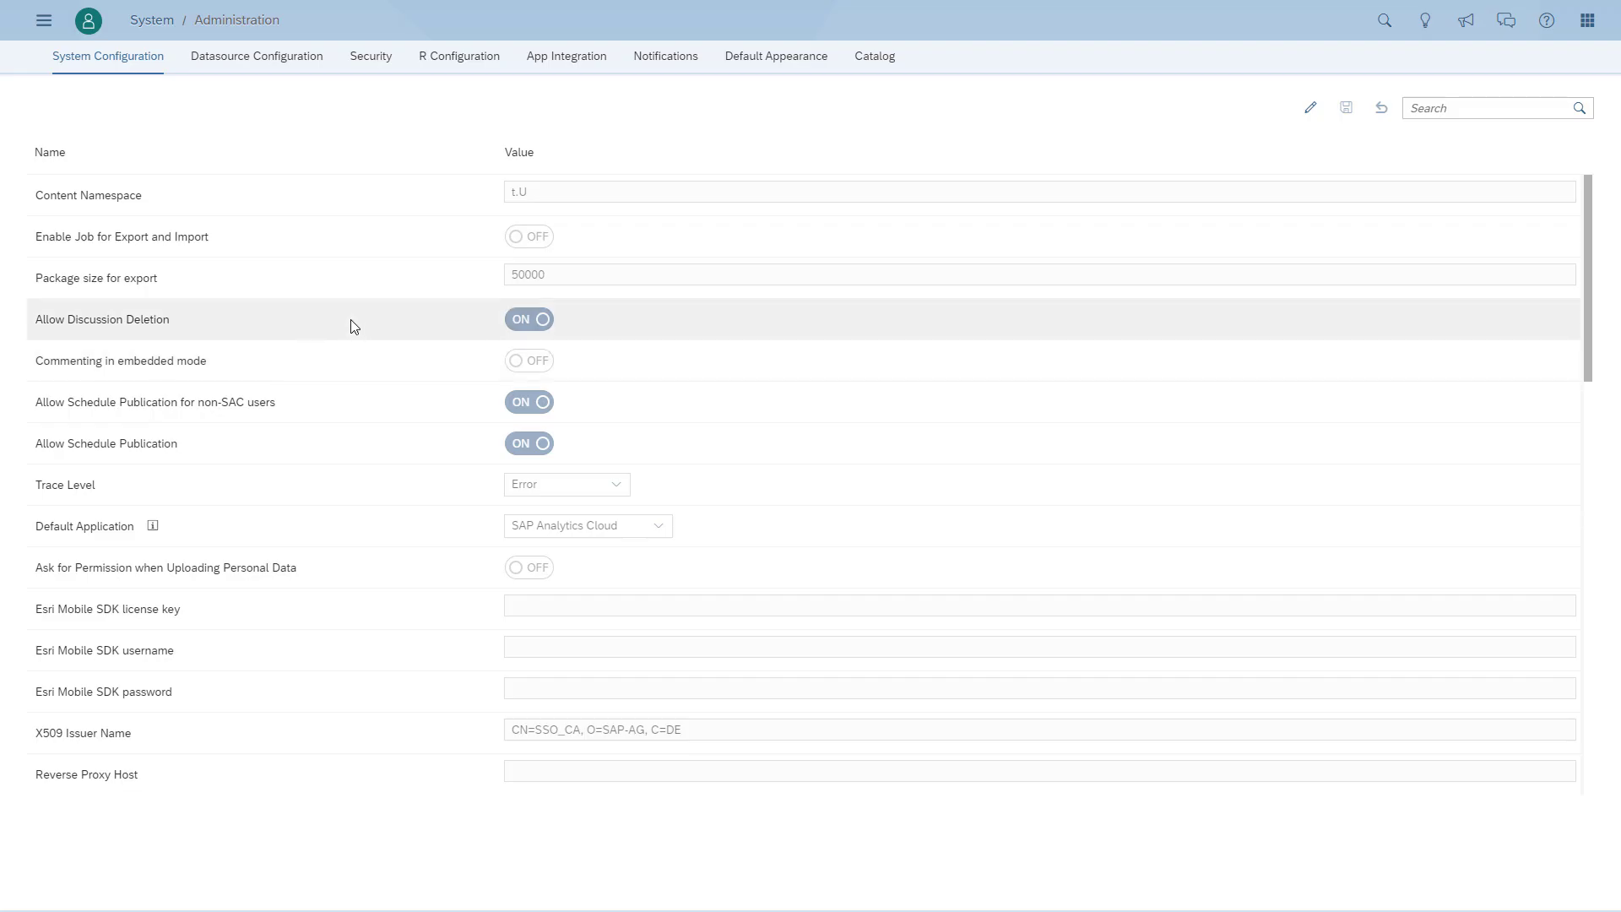
{"action": "scroll", "coordinate": [351, 321], "scroll_direction": "down", "scroll_amount": 7}
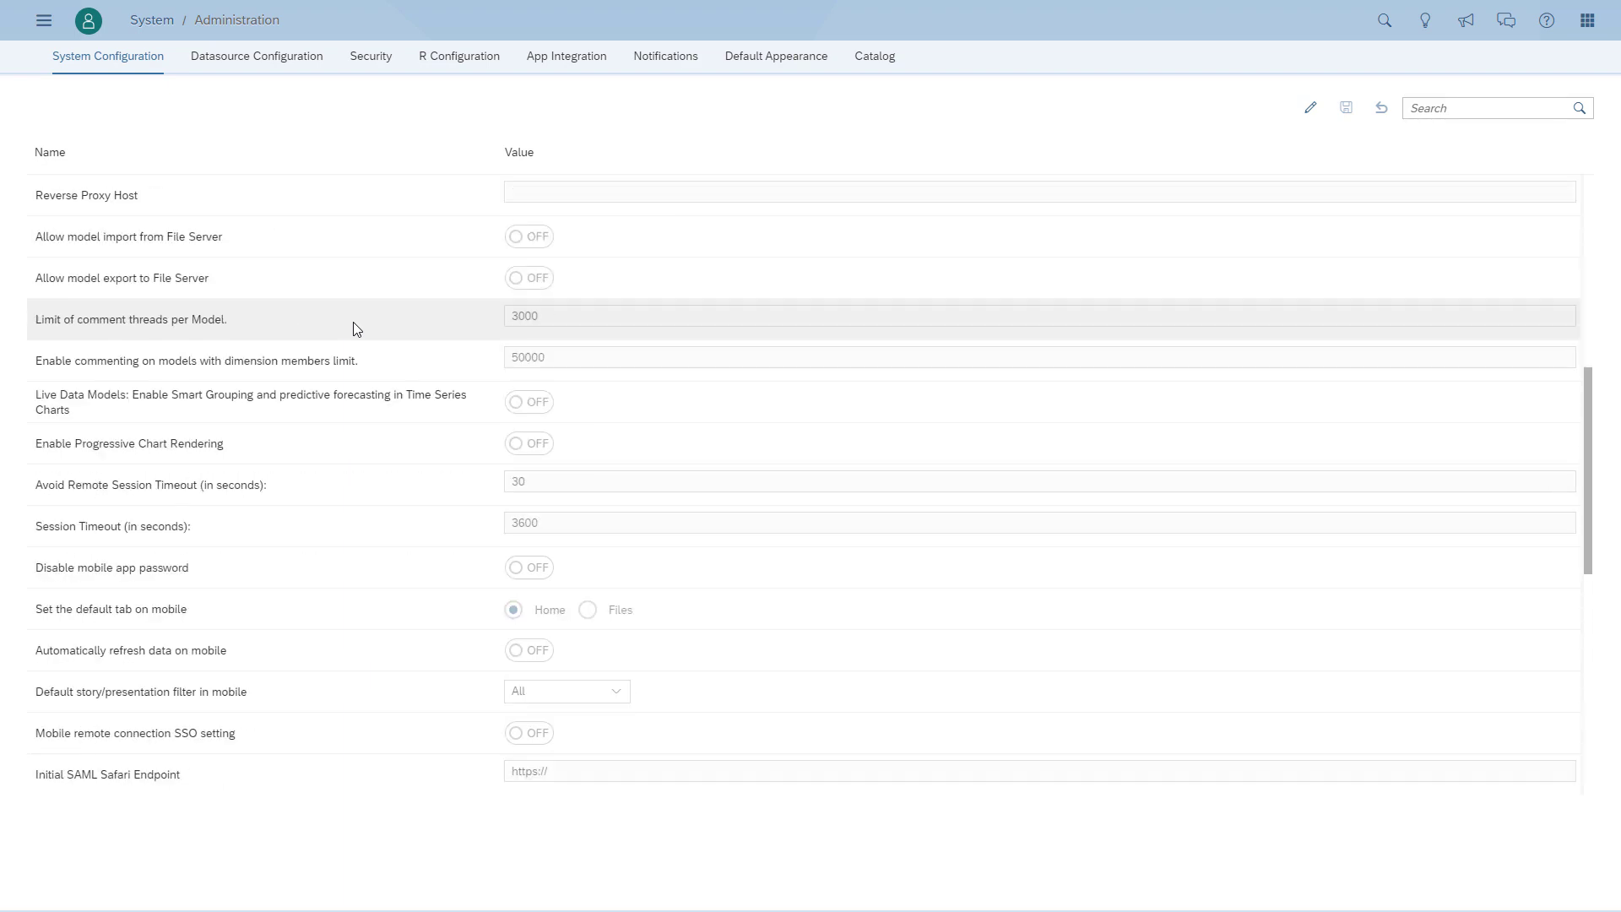
{"action": "scroll", "coordinate": [353, 322], "scroll_direction": "down", "scroll_amount": 7}
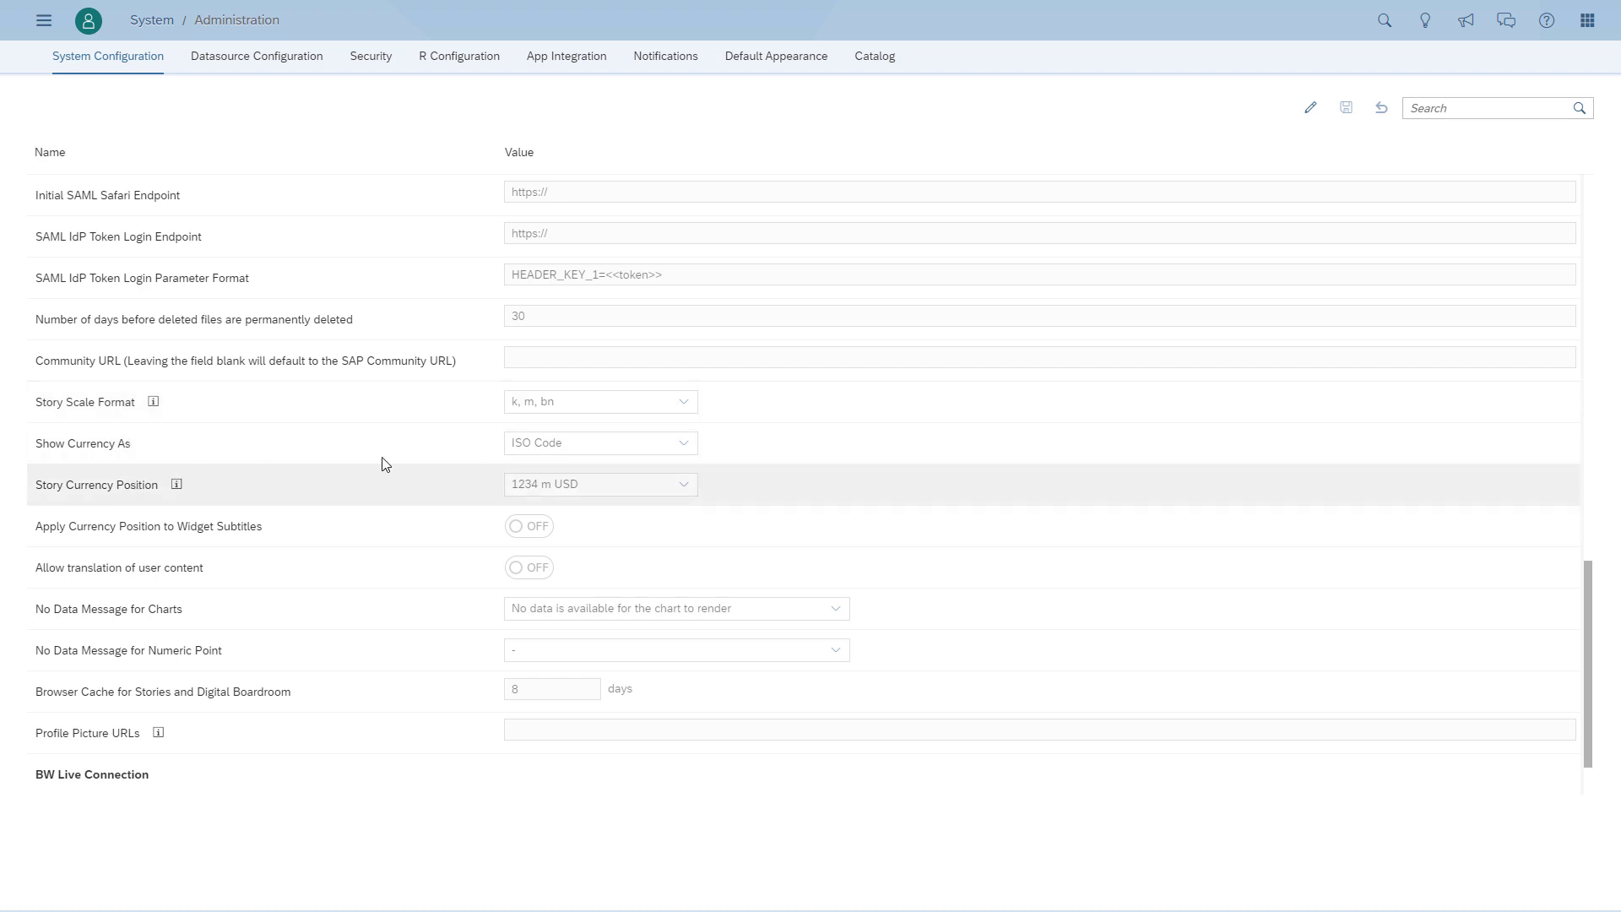
{"action": "left_click", "coordinate": [1310, 108]}
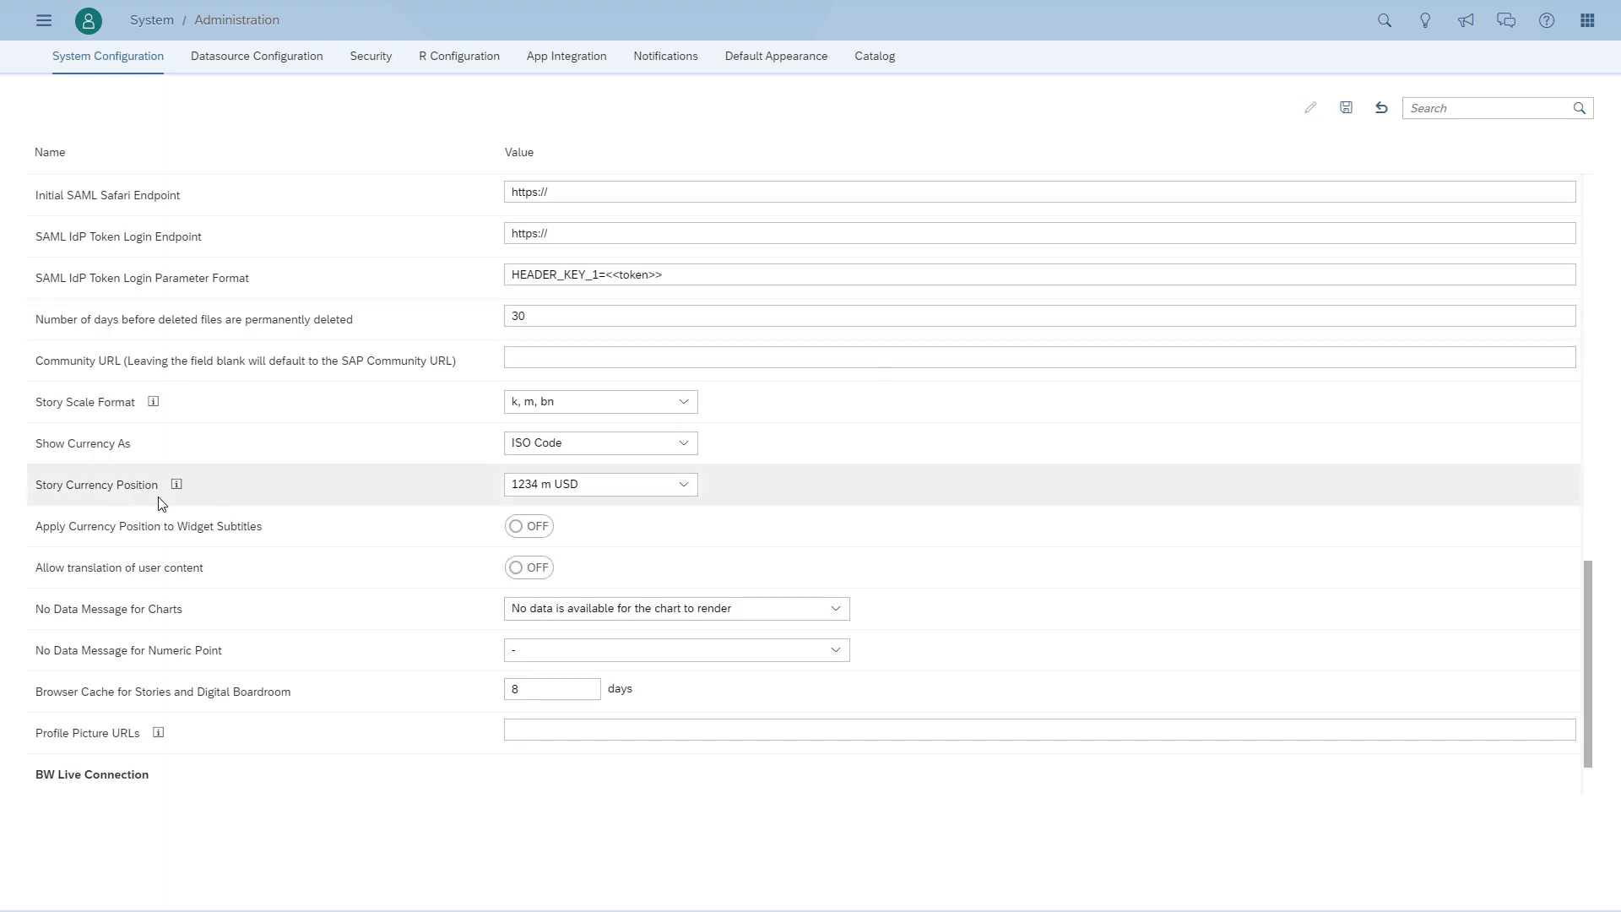
{"action": "left_click", "coordinate": [685, 445]}
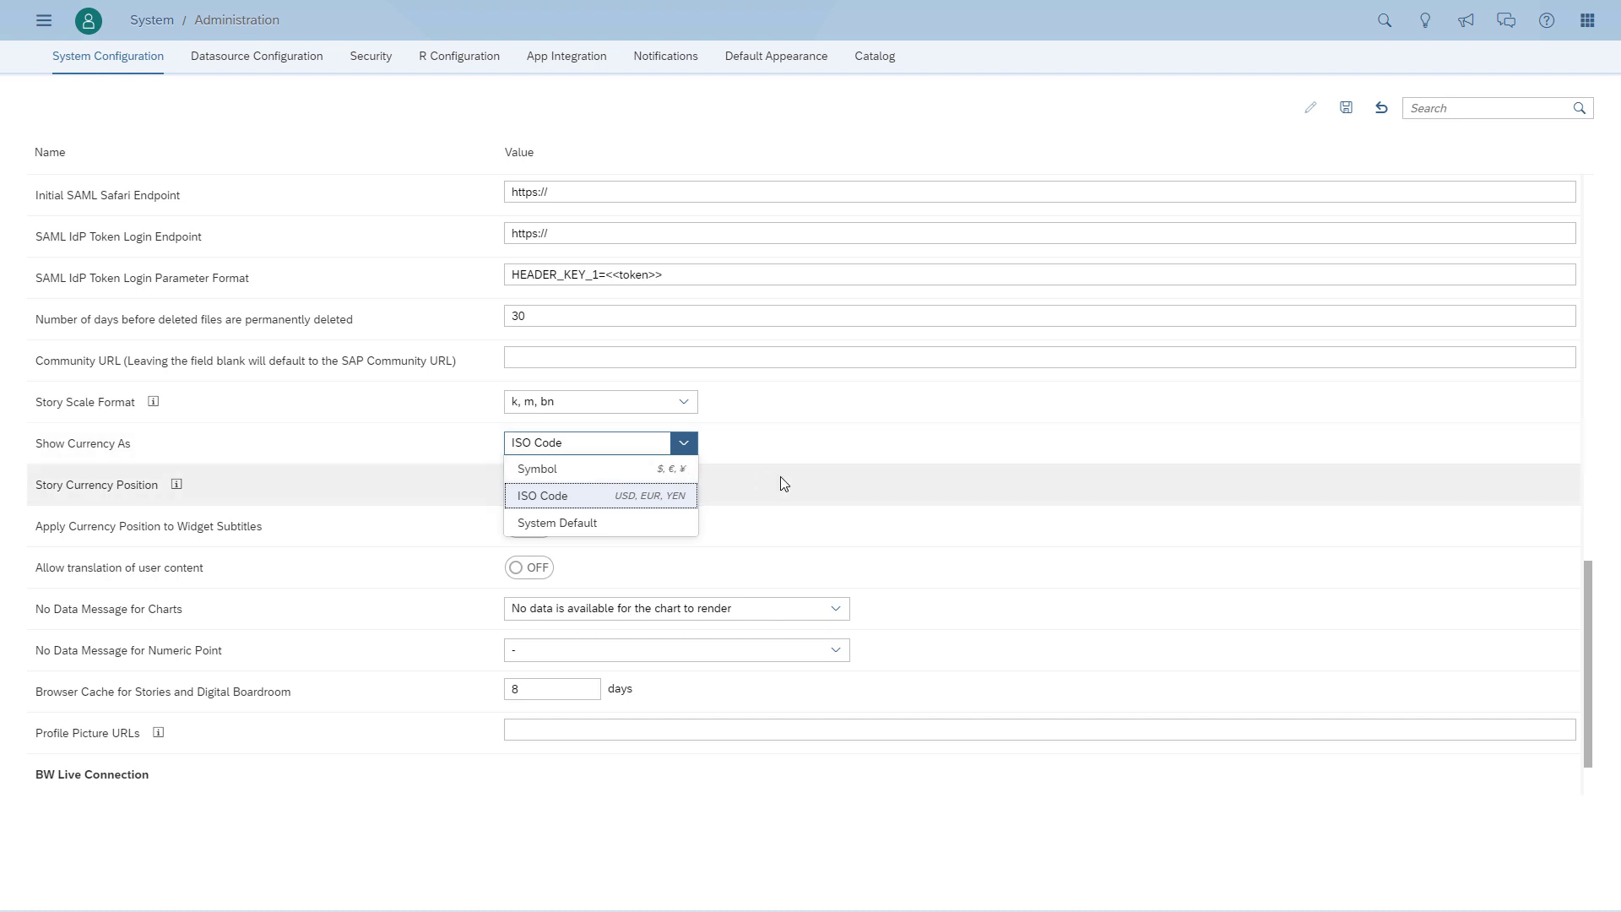
Go to Browse > Files, leaving System Administration without saving the changes.
{"action": "left_click", "coordinate": [1351, 116]}
{"action": "left_click", "coordinate": [48, 22]}
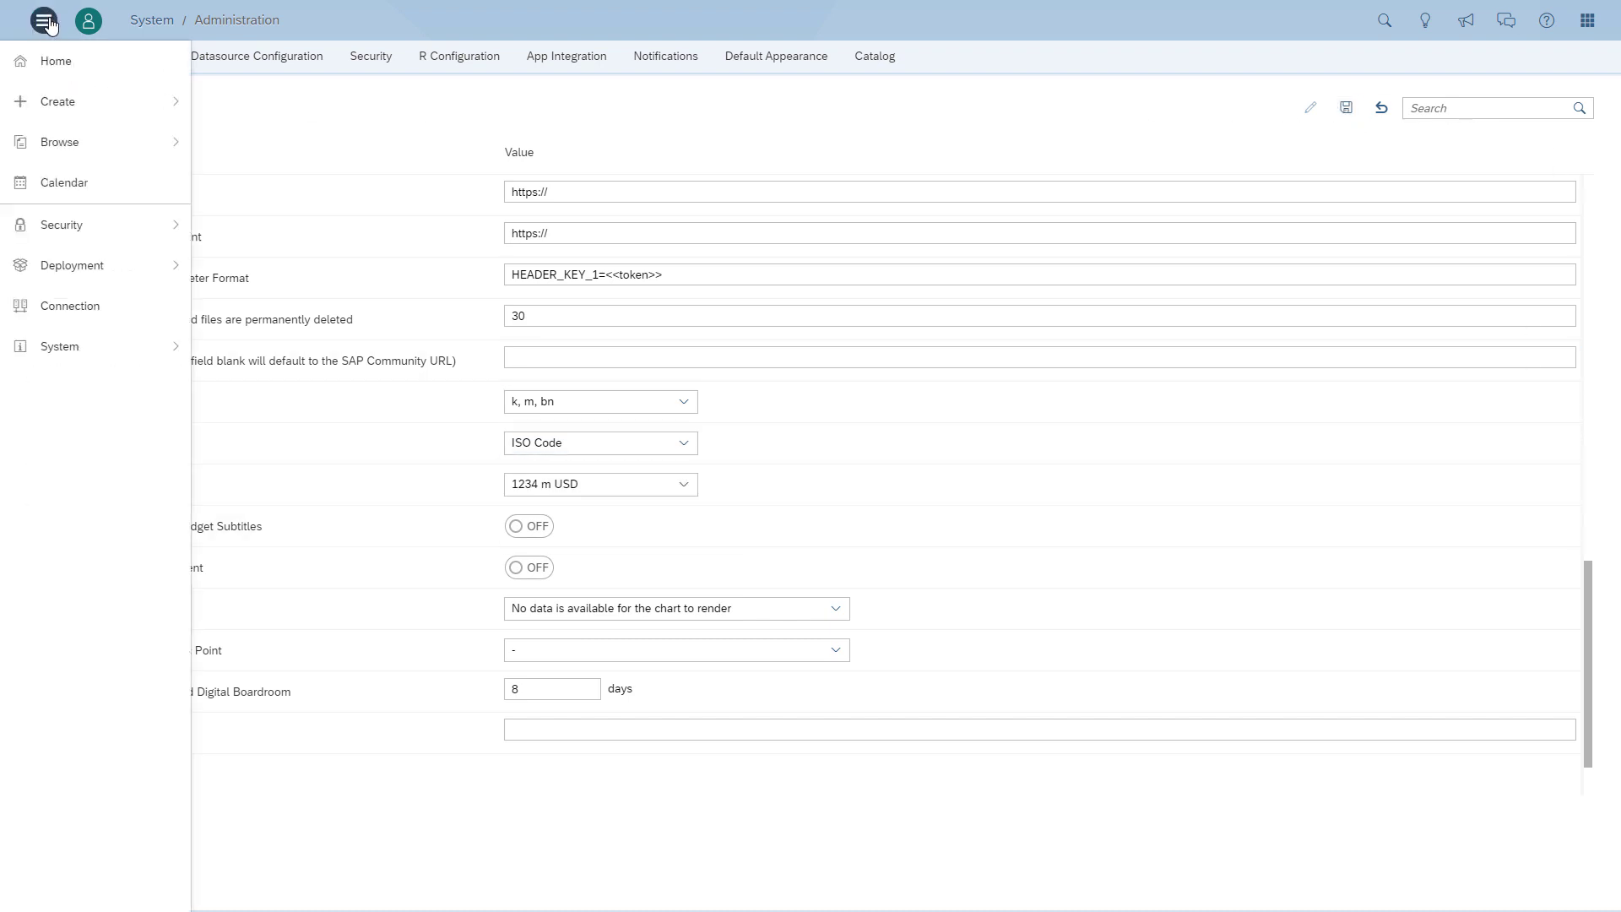
{"action": "left_click", "coordinate": [94, 150]}
{"action": "left_click", "coordinate": [266, 150]}
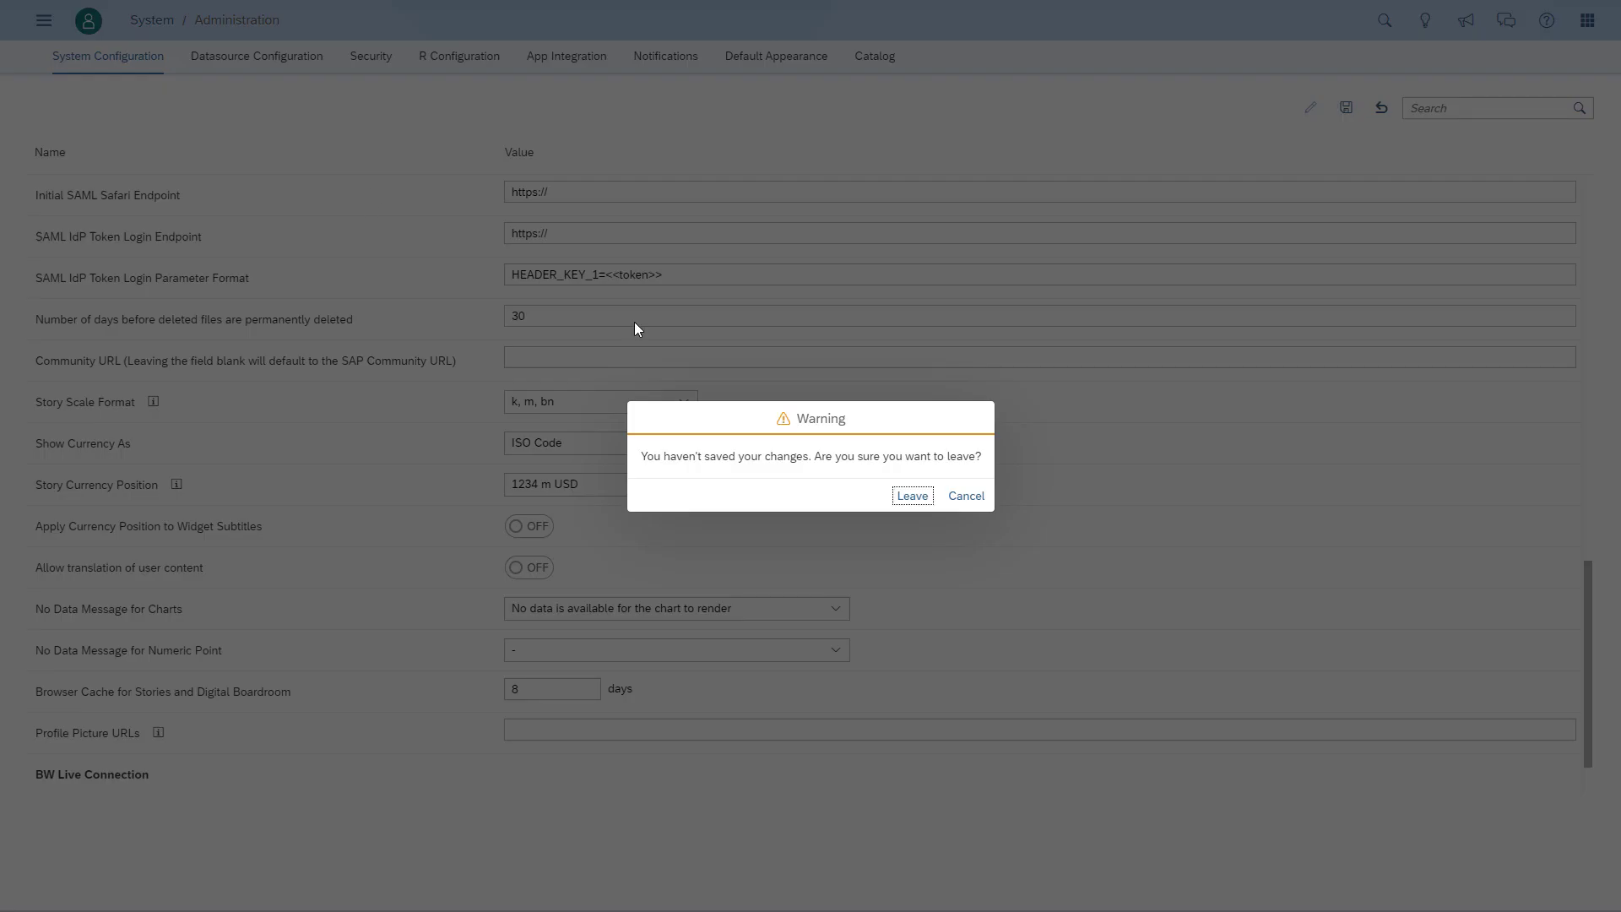
{"action": "left_click", "coordinate": [911, 498]}
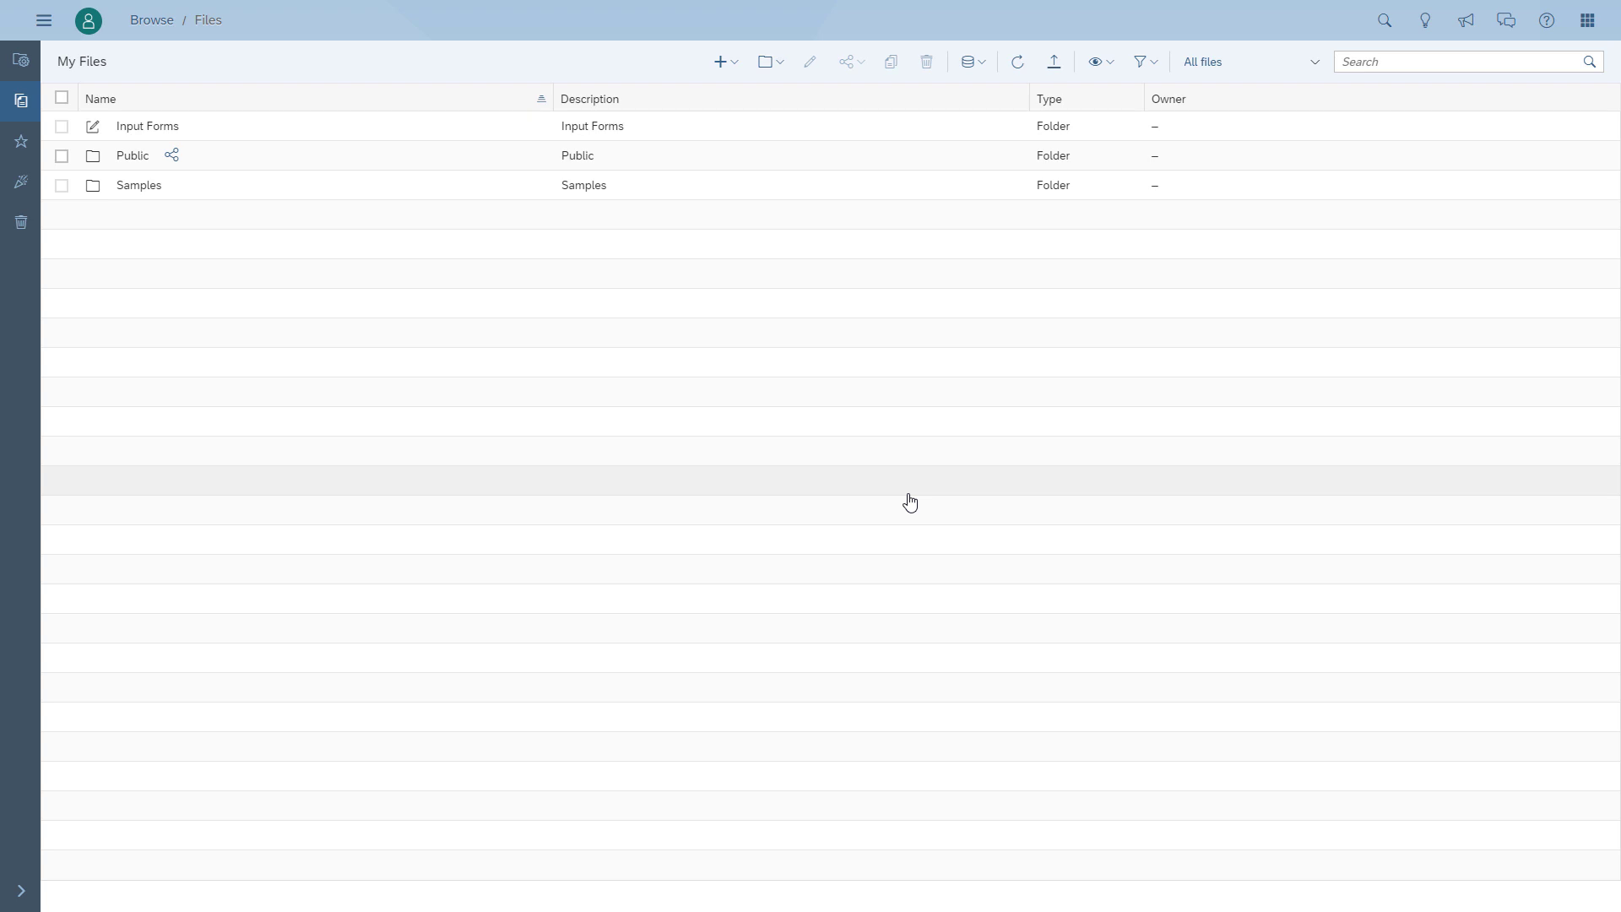
Open the SAC - Hichert - Demo 01 story from Public > DEMO > Demo Material - Daily Dose SAC.
{"action": "left_click", "coordinate": [134, 157]}
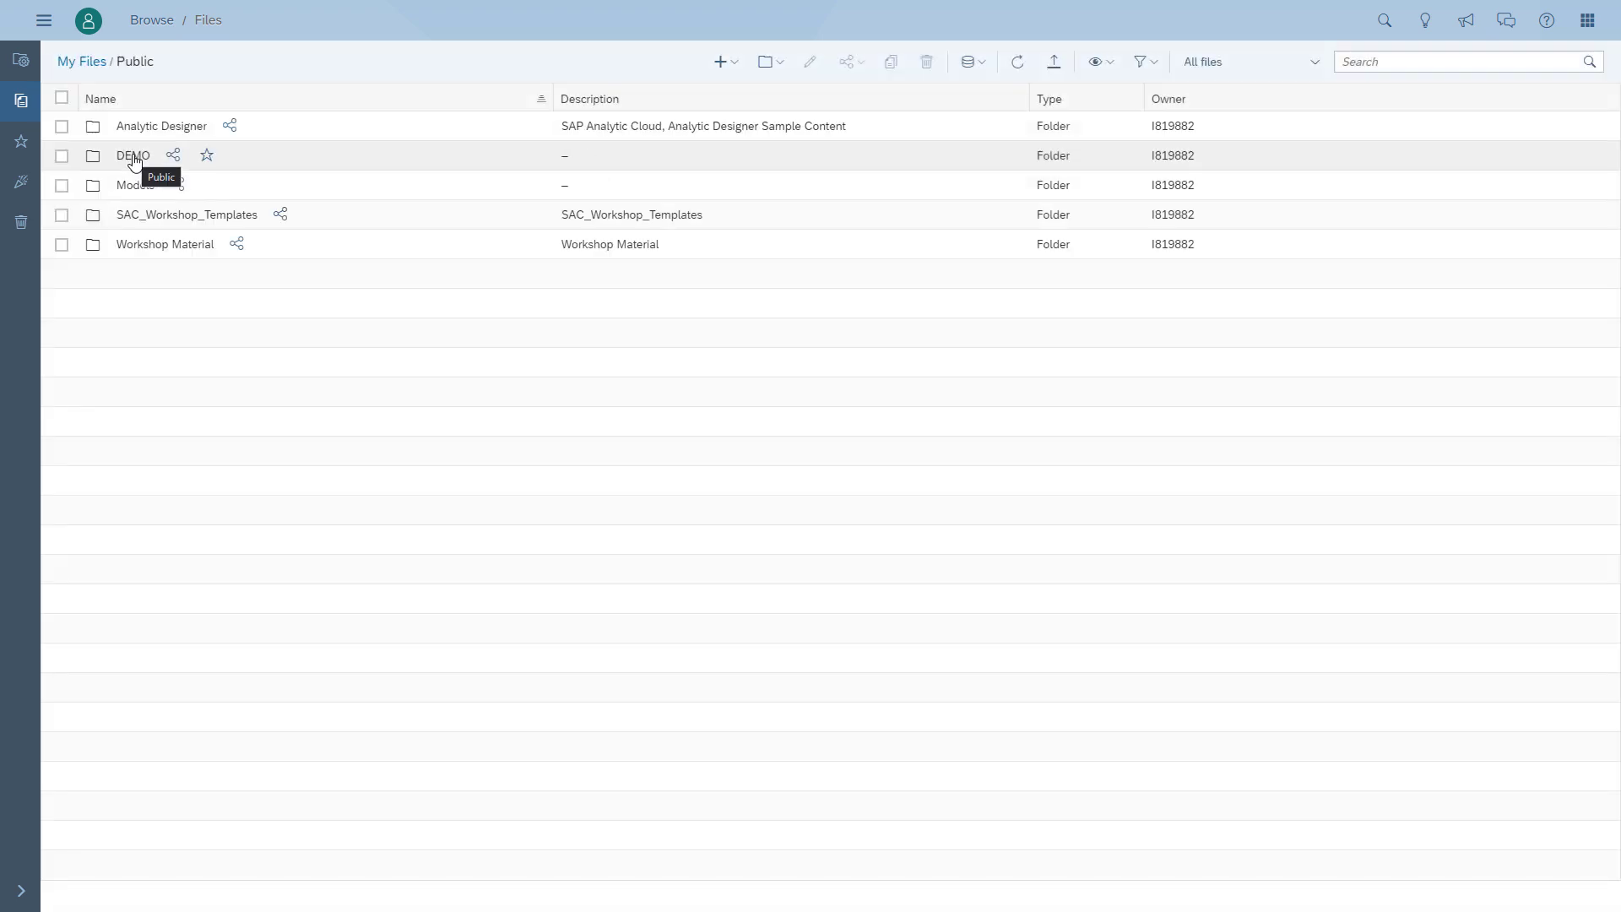
{"action": "left_click", "coordinate": [133, 156]}
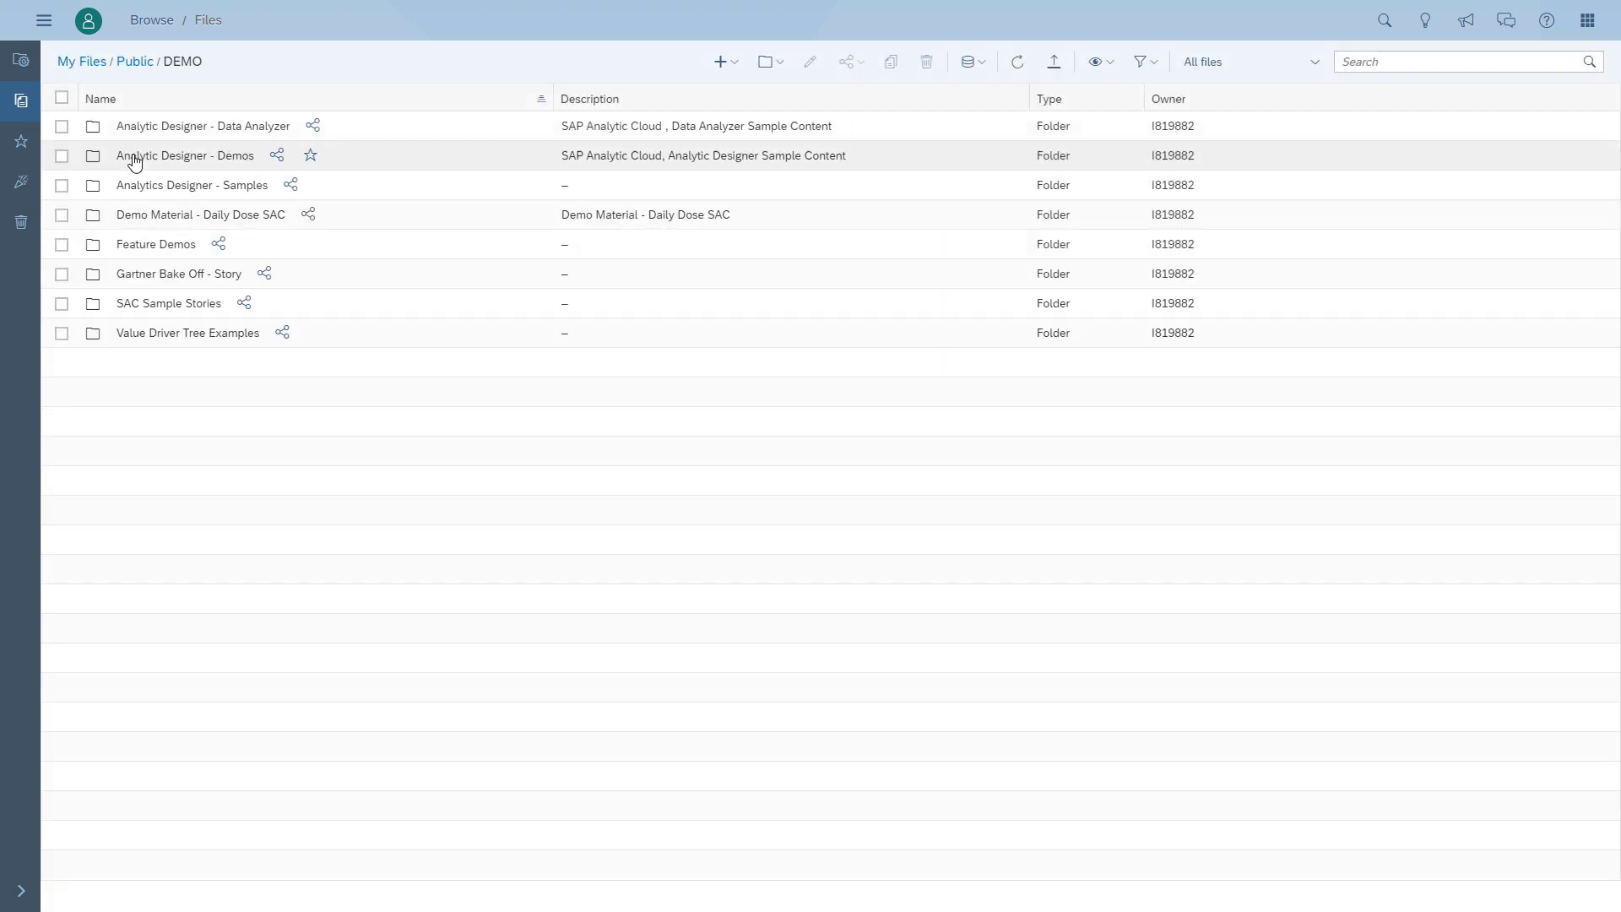
{"action": "left_click", "coordinate": [151, 216]}
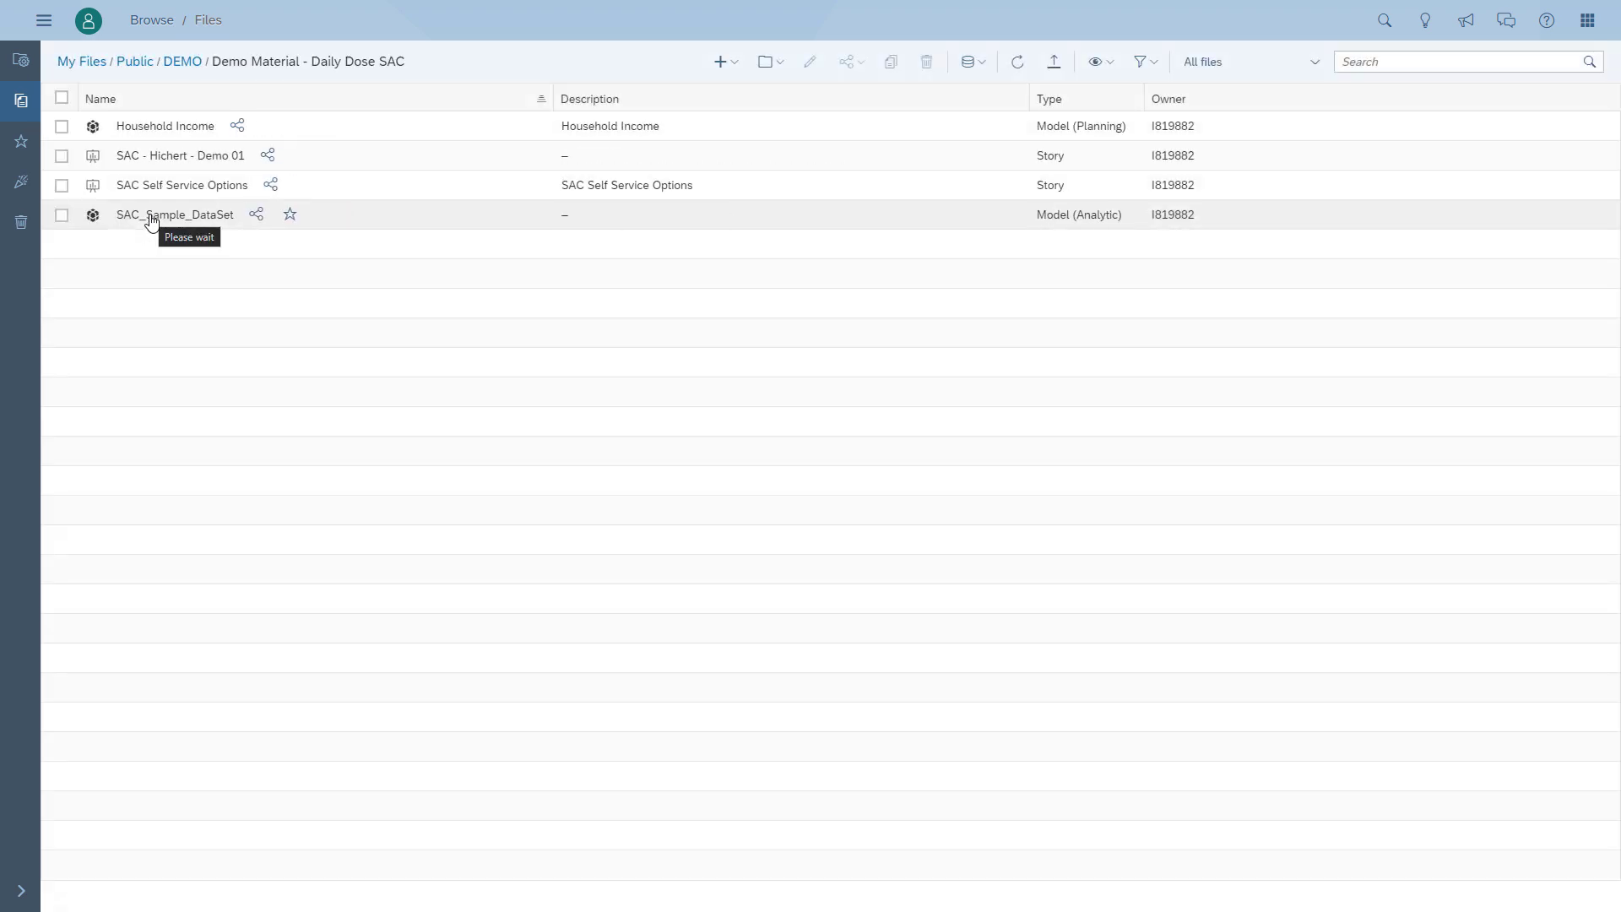
{"action": "left_click", "coordinate": [171, 157]}
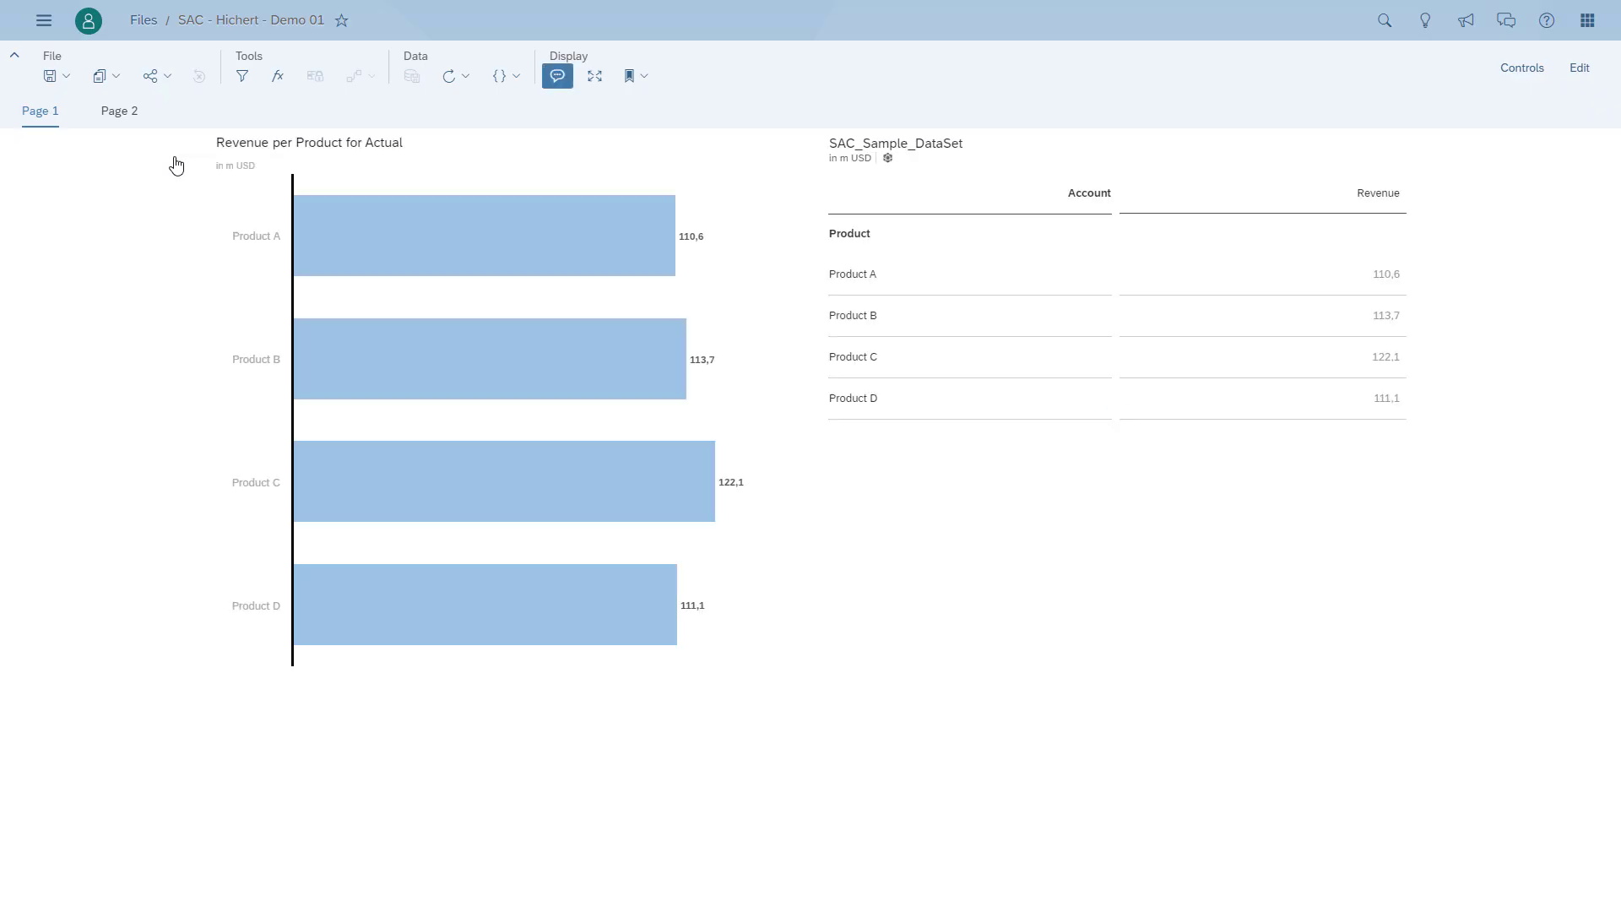
Put Page 2 in edit mode, select a table date cell, and open Profile Settings.
{"action": "left_click", "coordinate": [128, 118]}
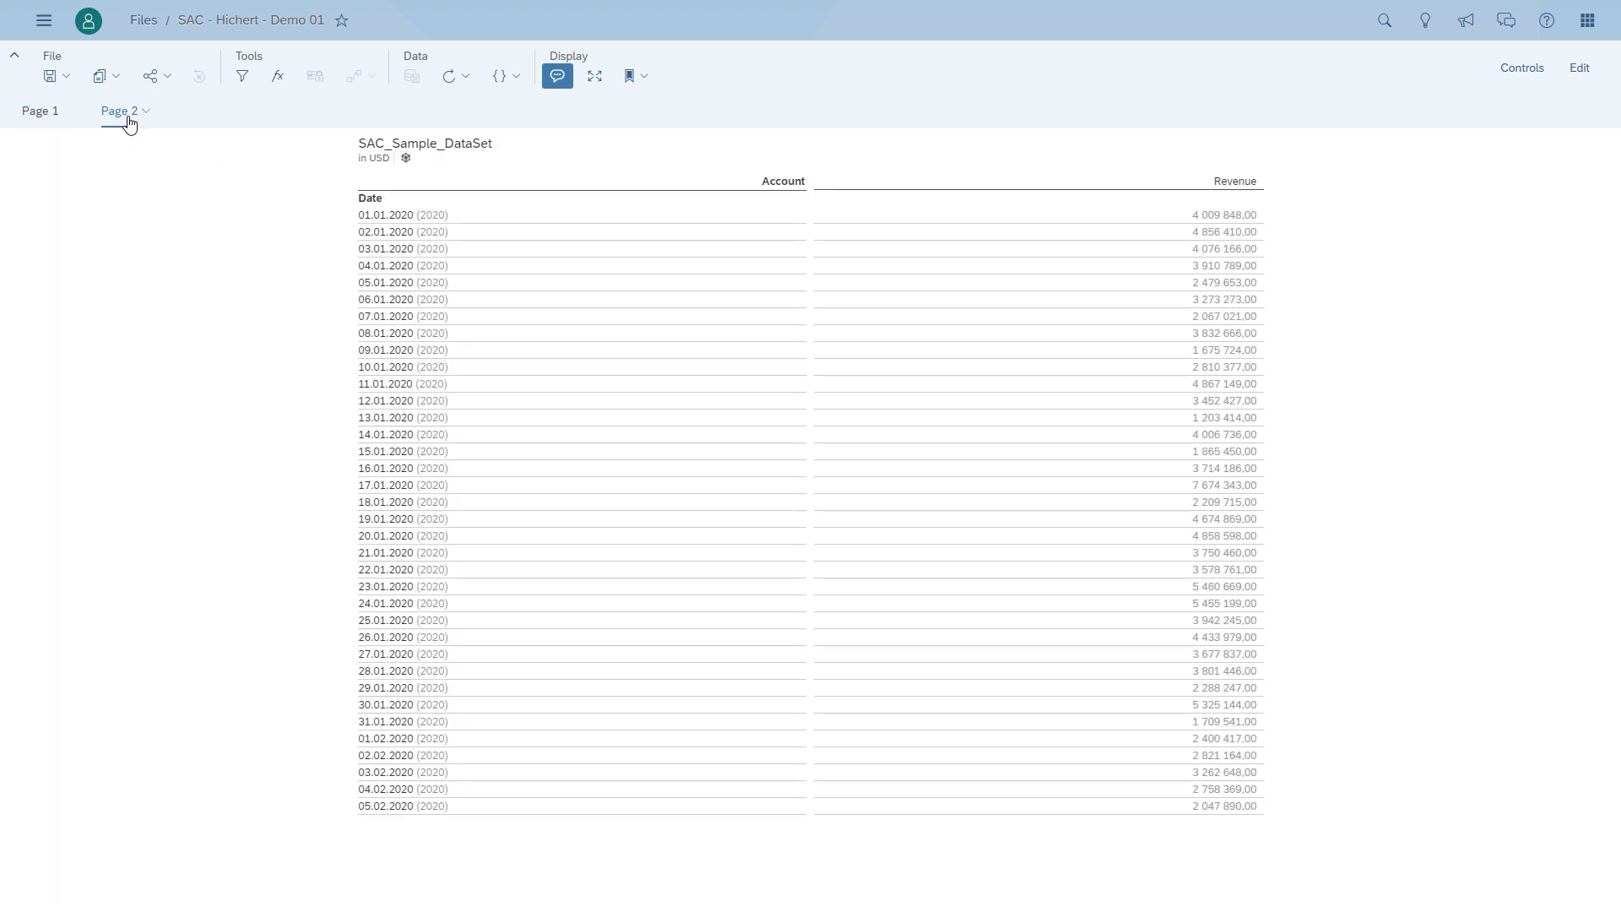
{"action": "left_click", "coordinate": [1578, 67]}
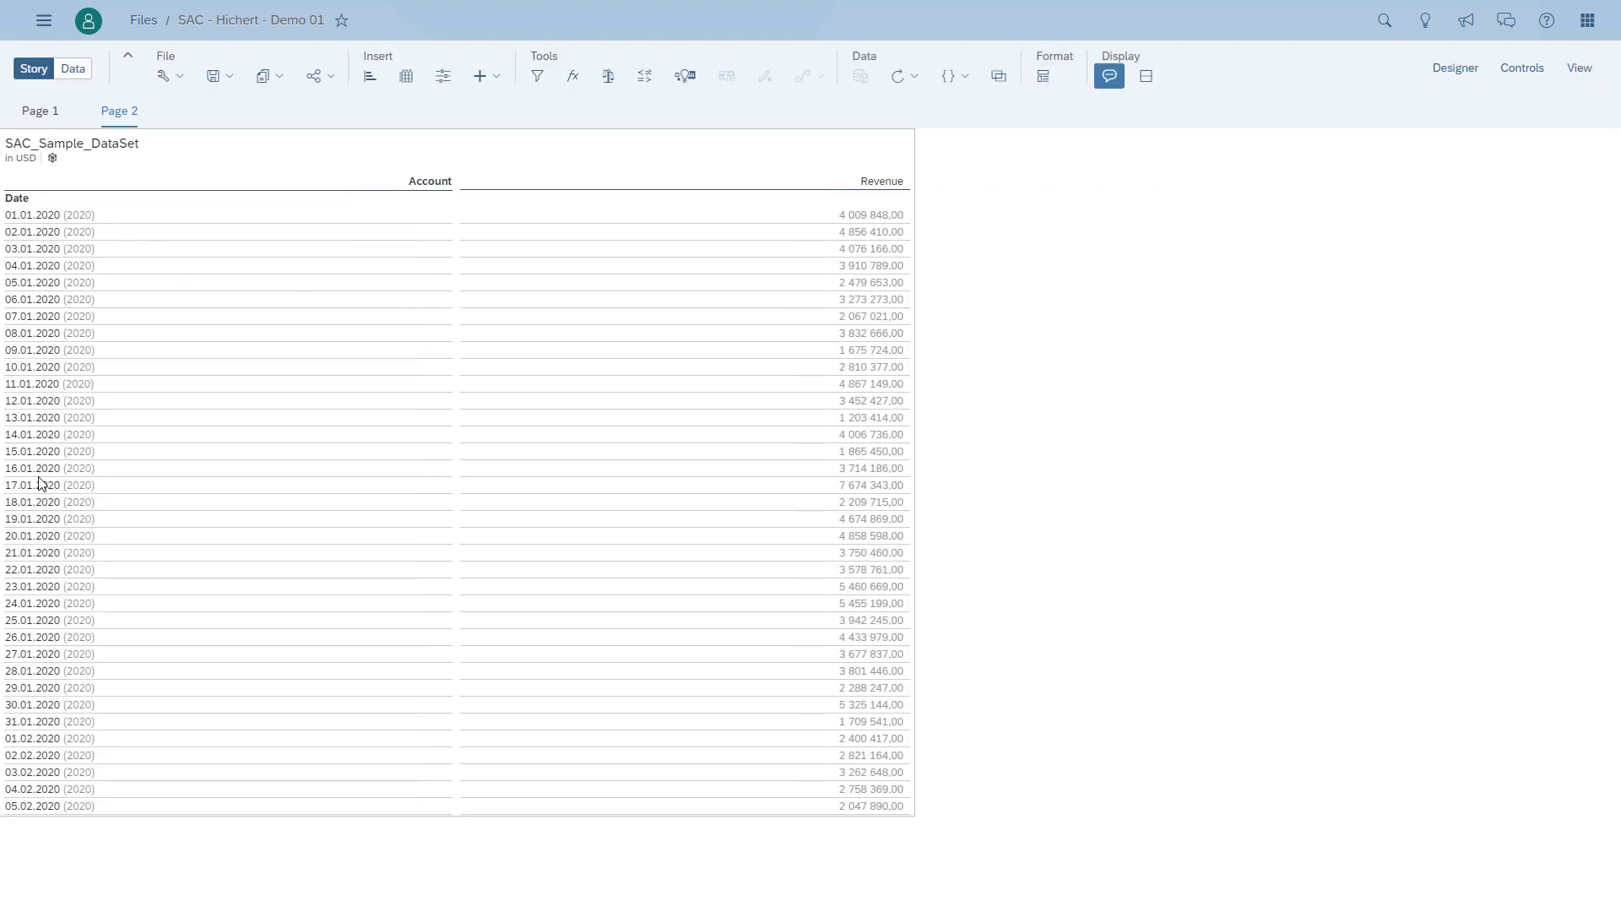
{"action": "left_click", "coordinate": [37, 309]}
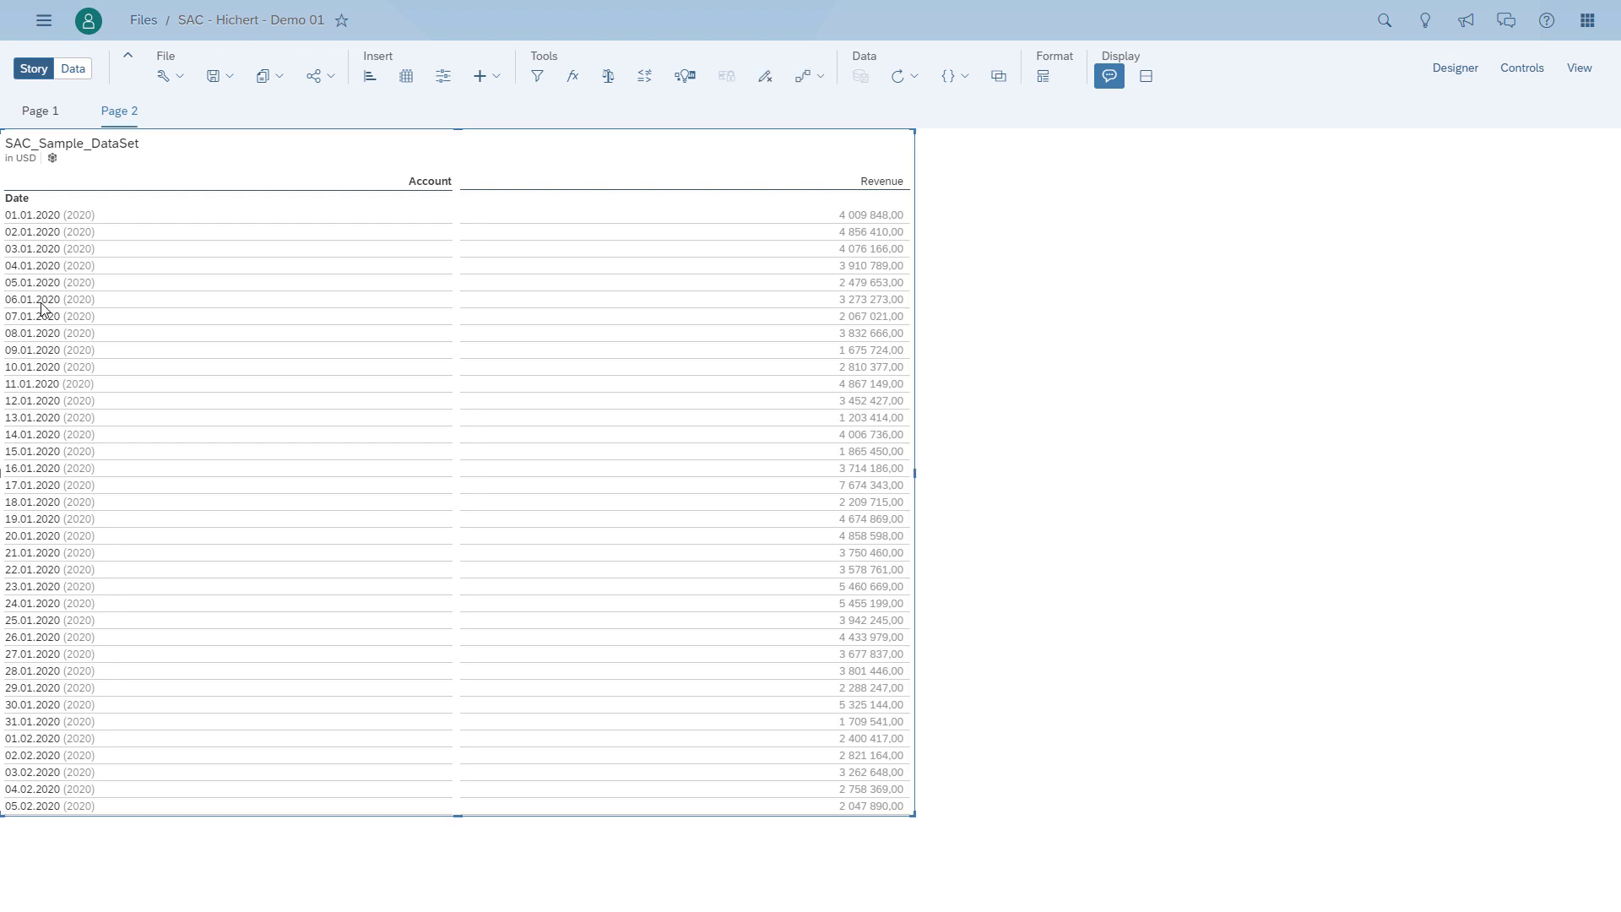
{"action": "left_click", "coordinate": [85, 303]}
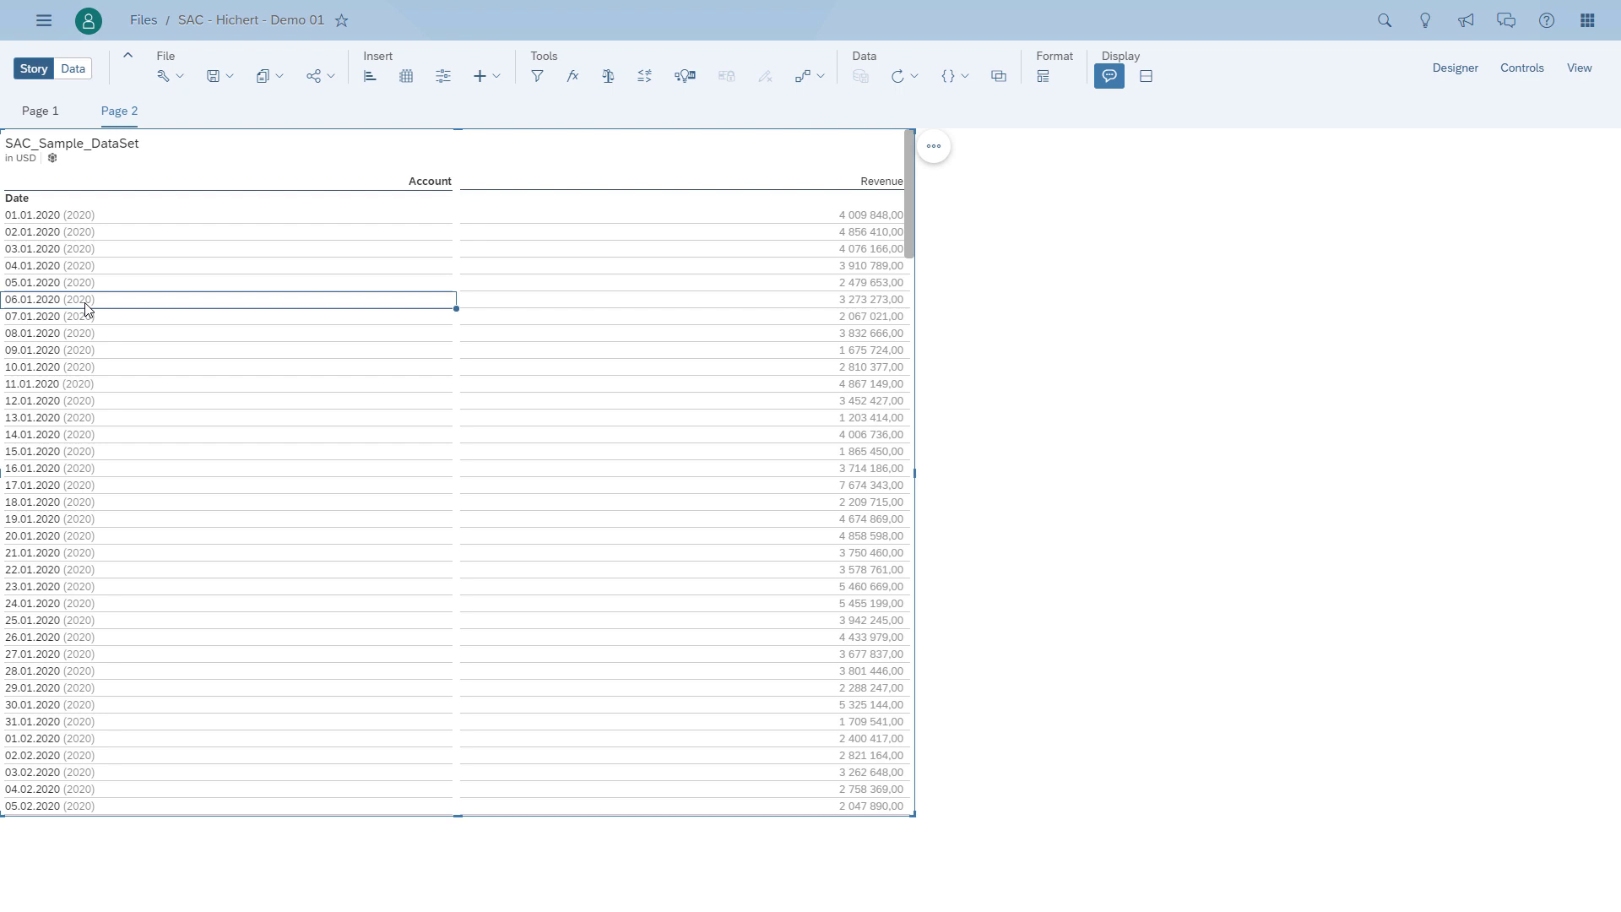
{"action": "left_click", "coordinate": [91, 25]}
{"action": "left_click", "coordinate": [114, 53]}
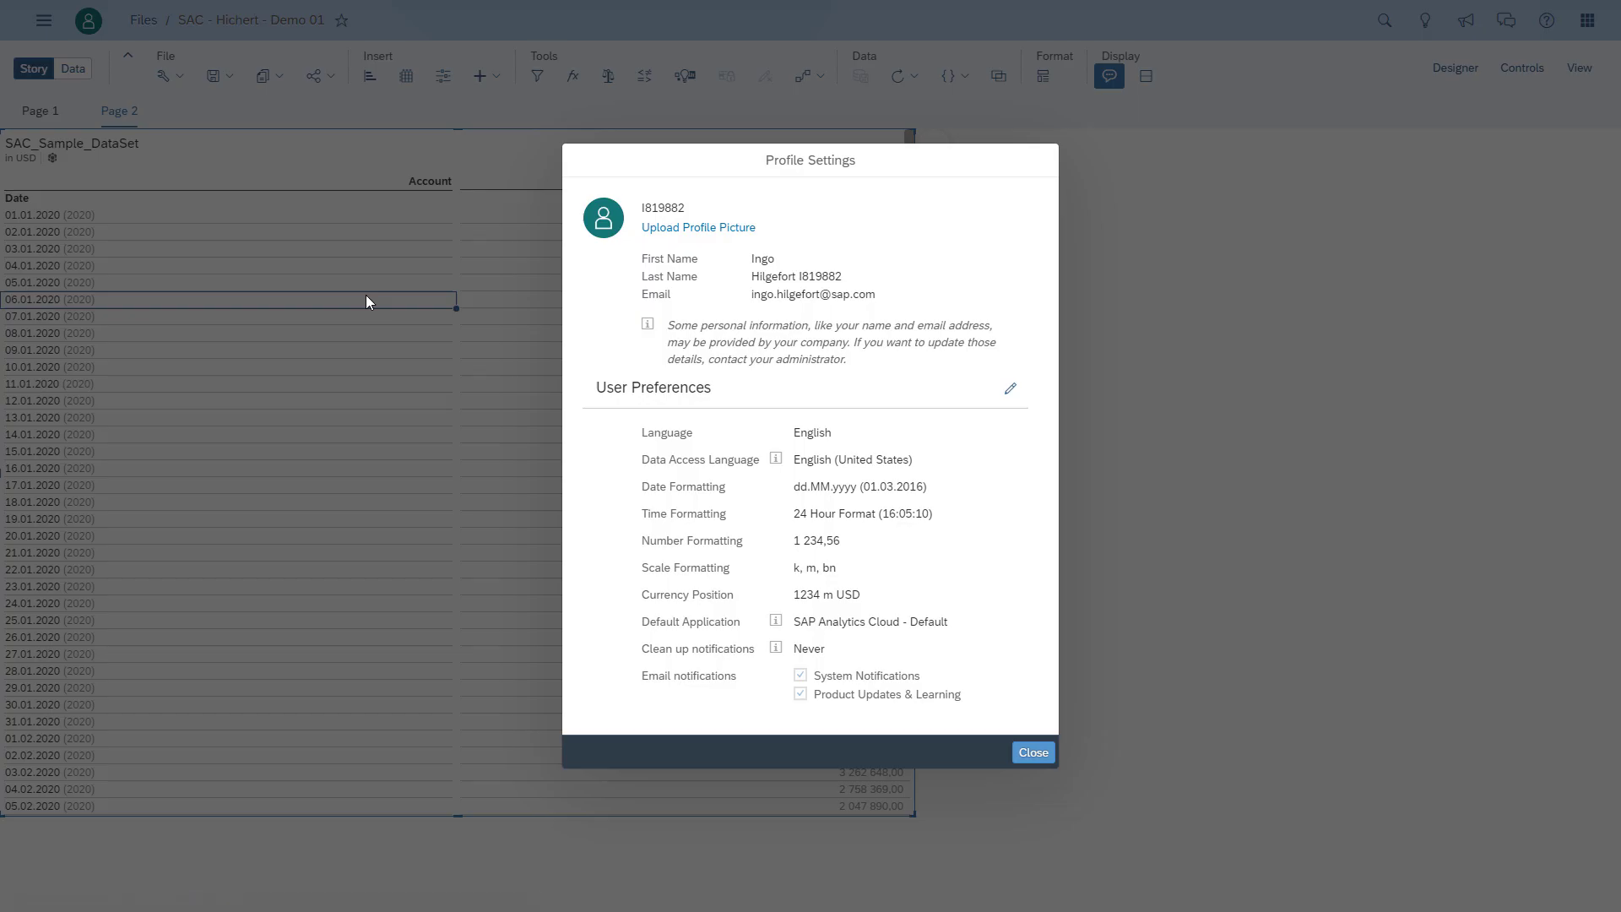
Set the Date Formatting preference to MMM d, yyyy, close Profile Settings, and re-enter edit mode.
{"action": "left_click", "coordinate": [1011, 389]}
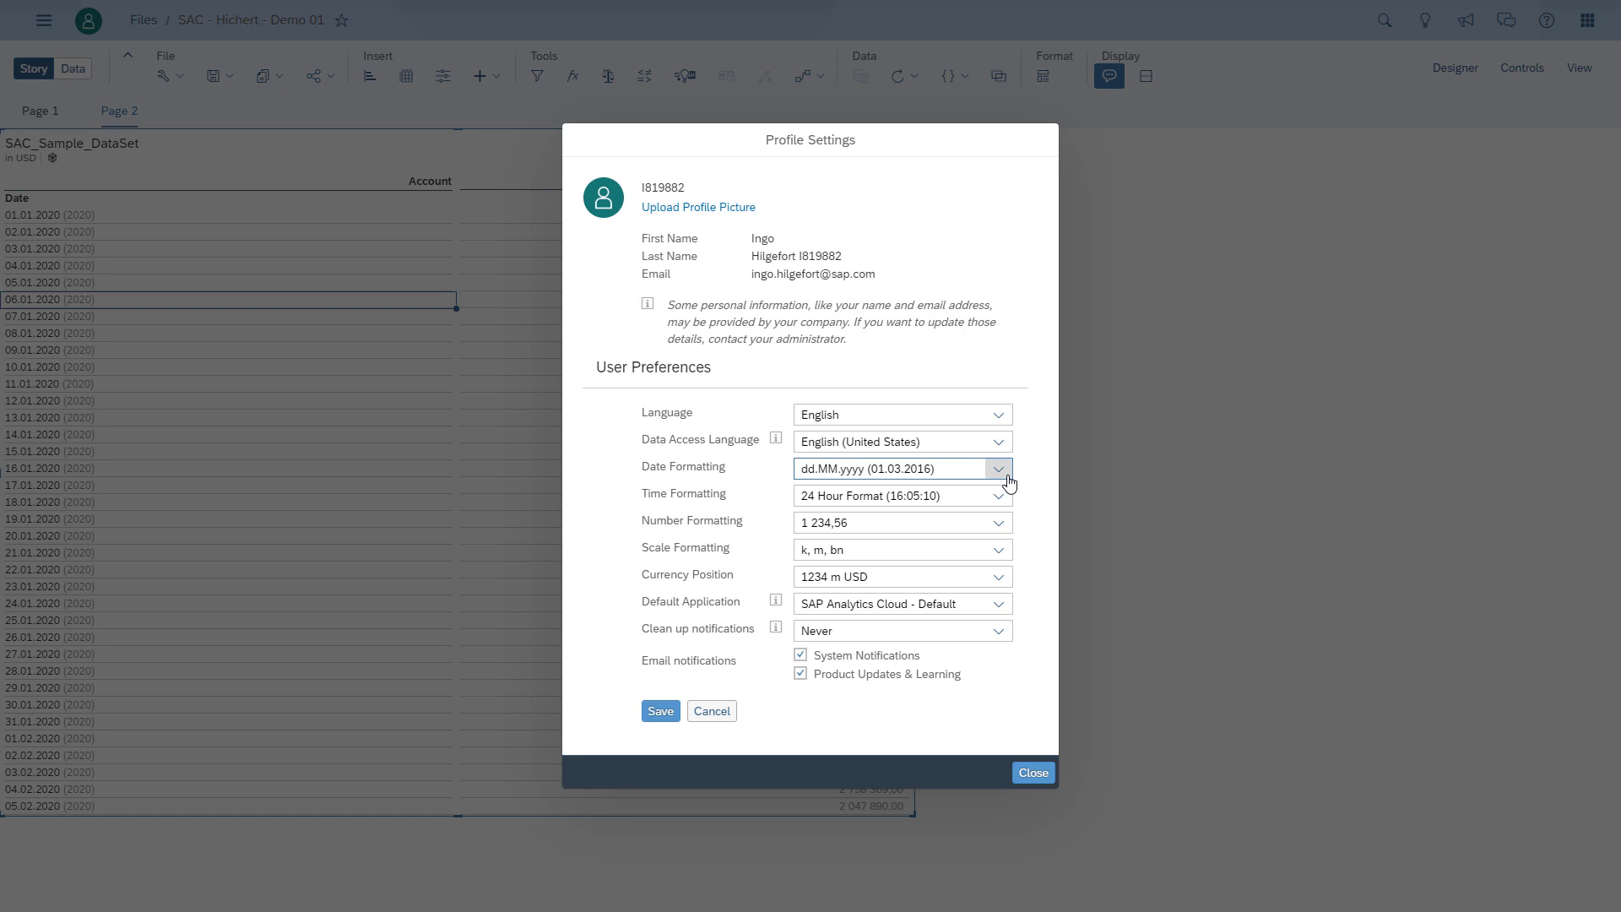
{"action": "left_click", "coordinate": [1008, 476]}
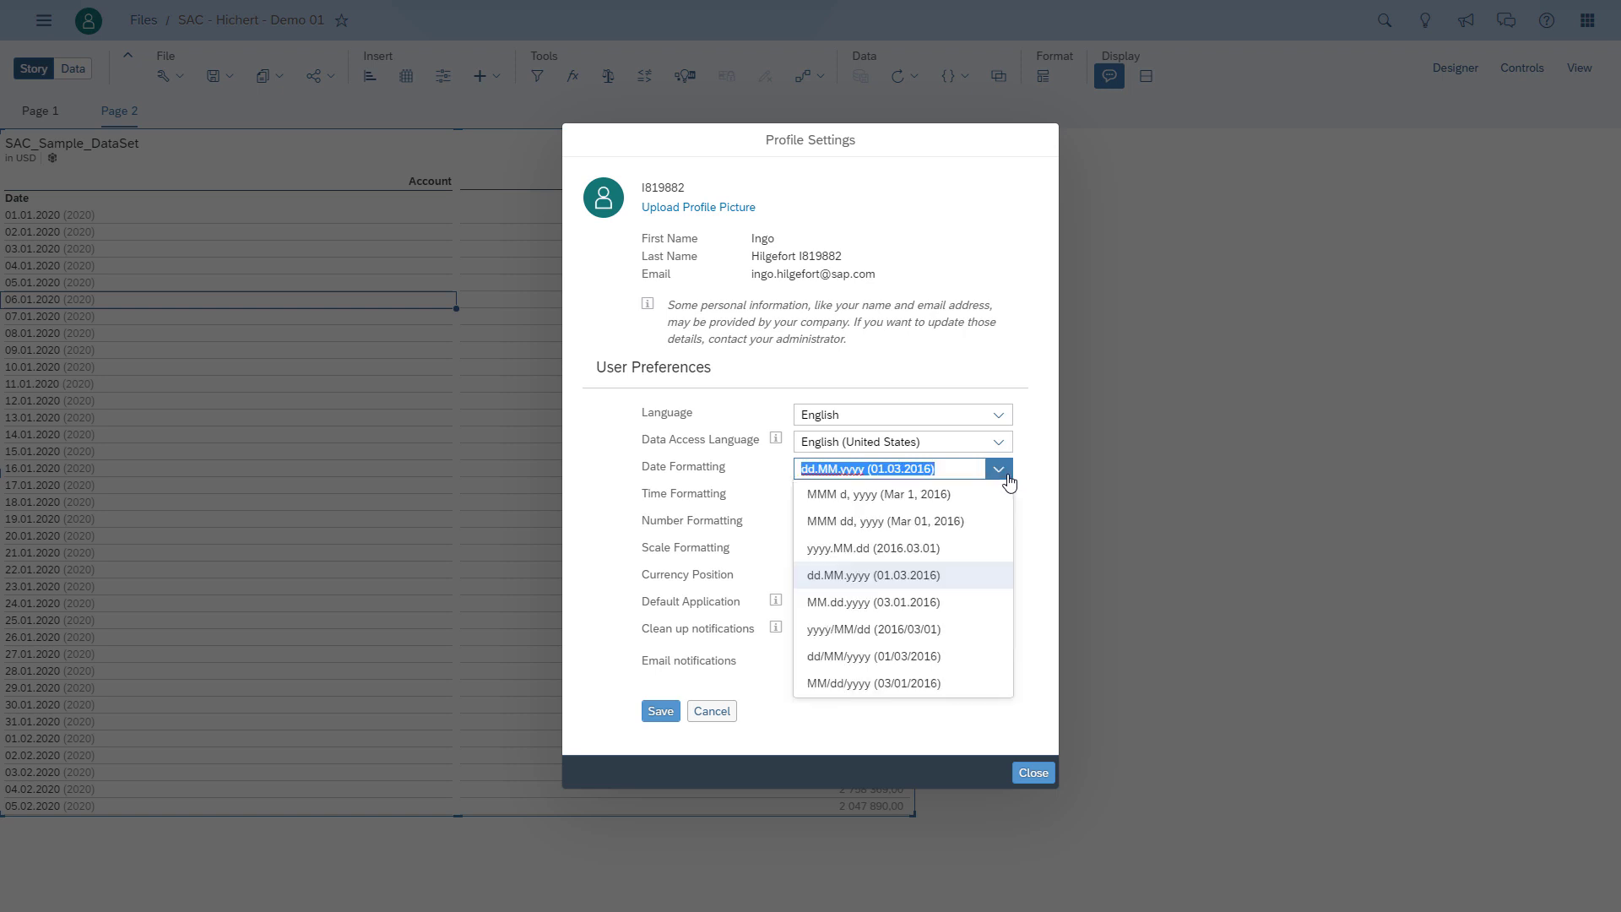
{"action": "left_click", "coordinate": [951, 499]}
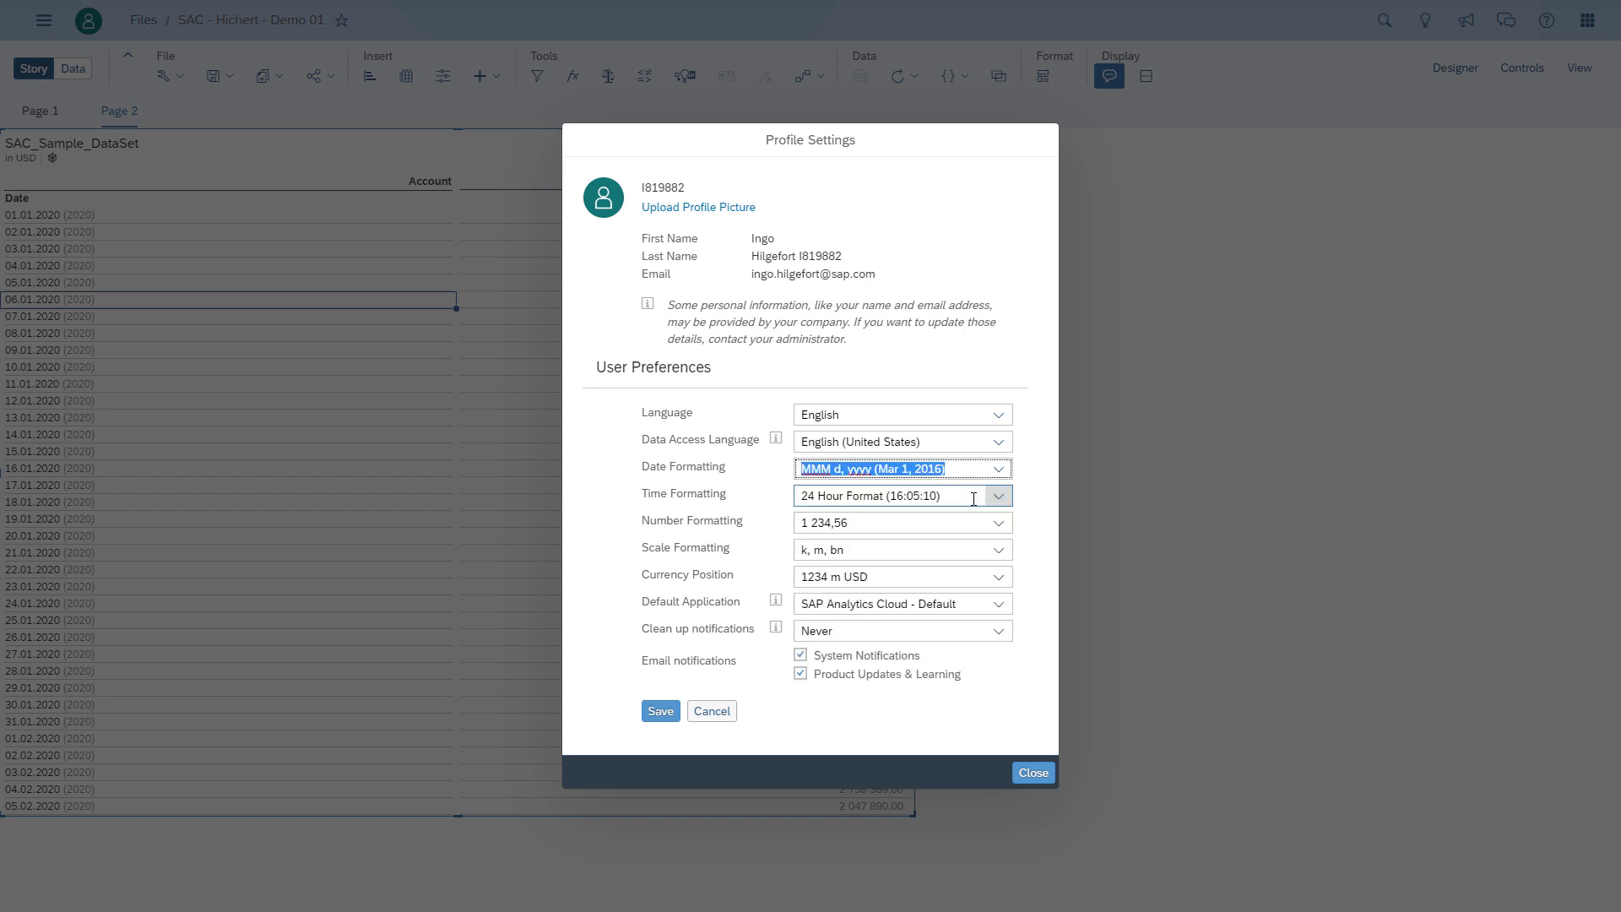
{"action": "left_click", "coordinate": [1035, 774]}
{"action": "left_click", "coordinate": [927, 505]}
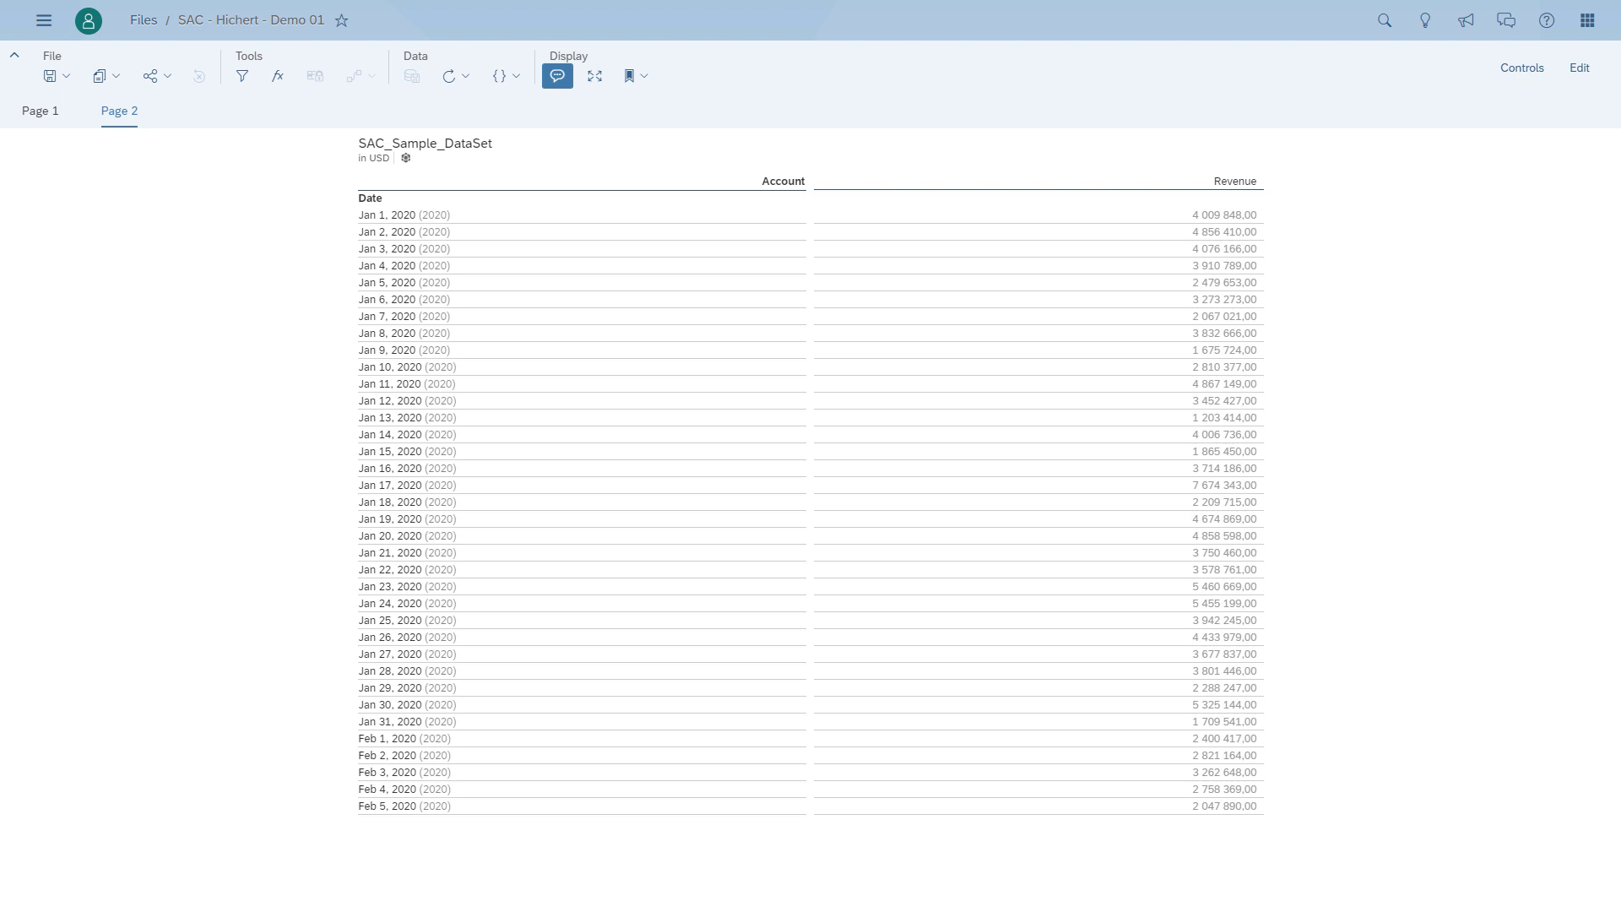
{"action": "left_click", "coordinate": [1581, 69]}
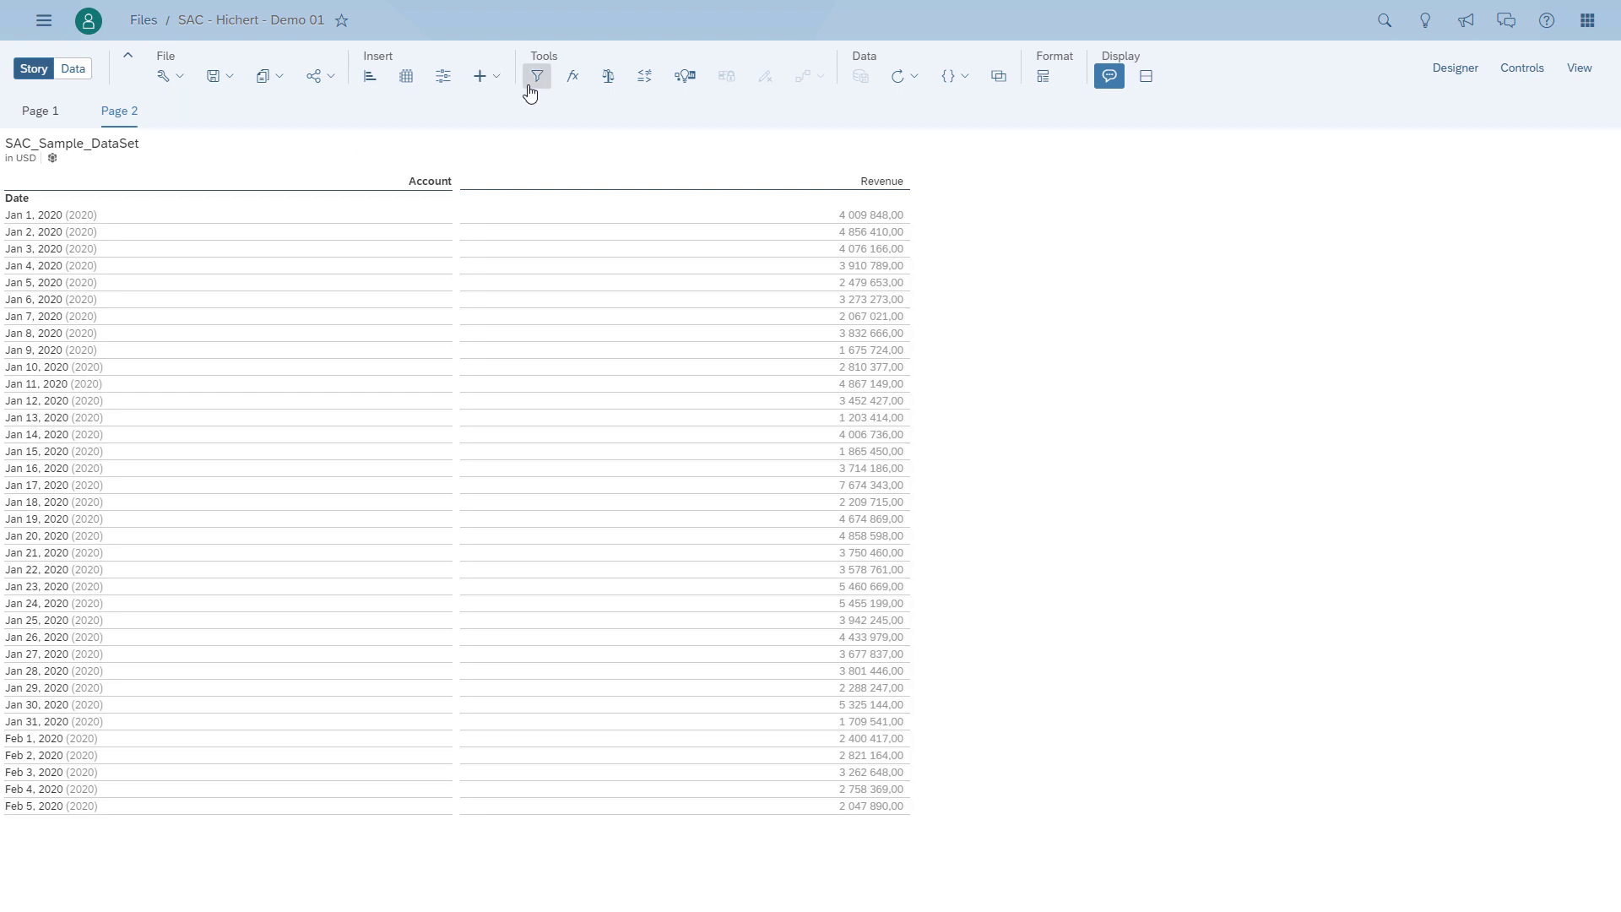
Start a date range filter on the revenue table's Date rows with Month granularity.
{"action": "left_click", "coordinate": [245, 165]}
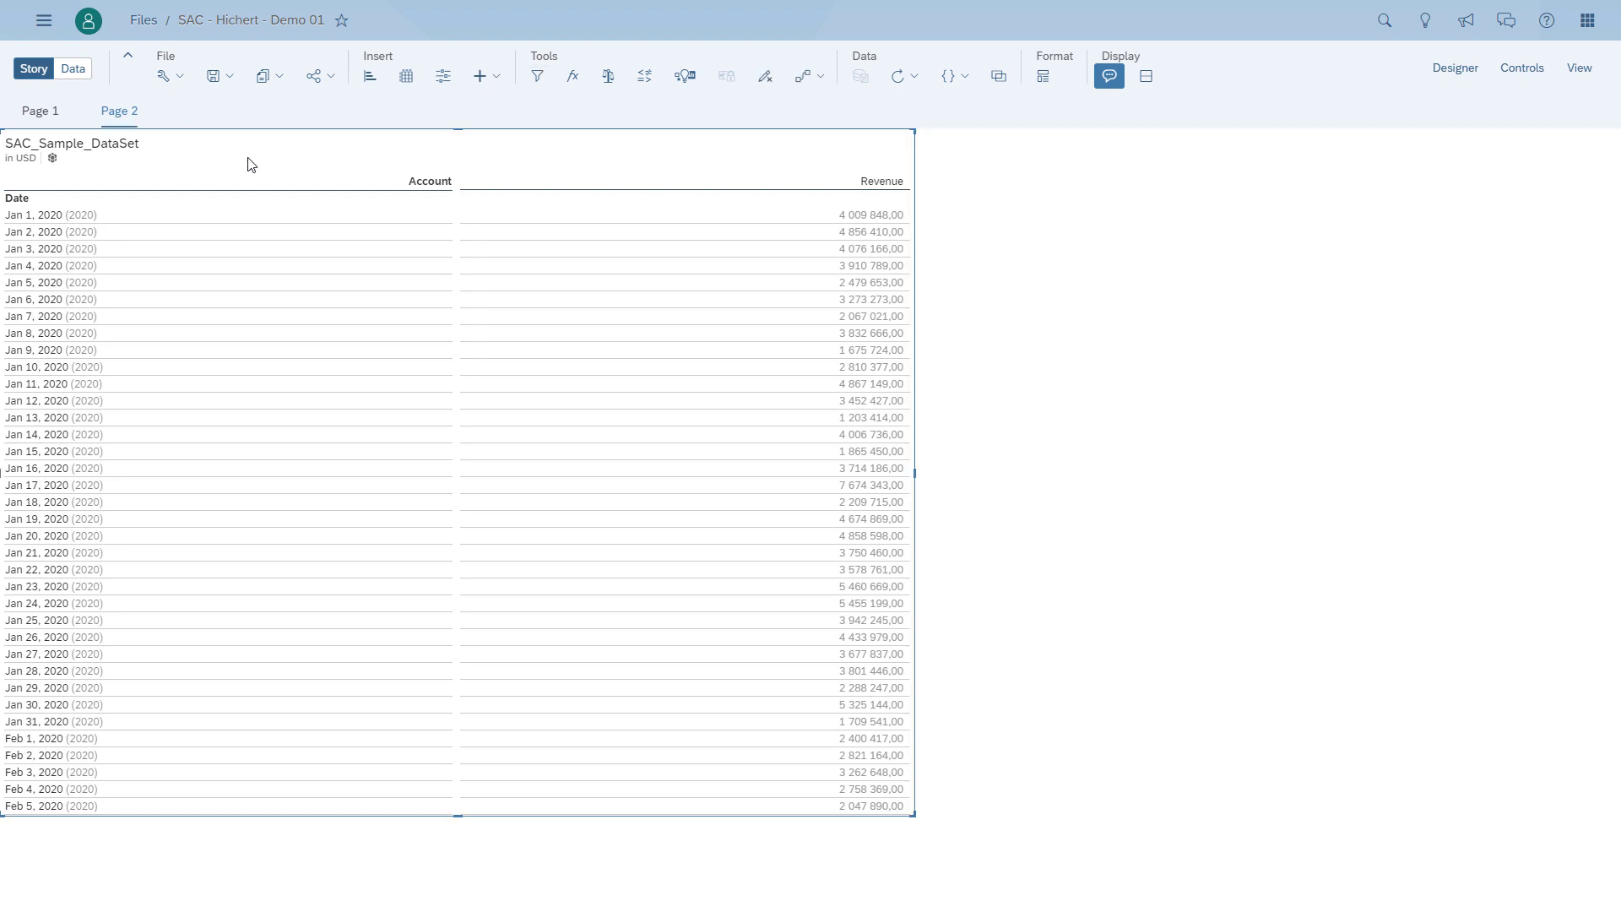
{"action": "left_click", "coordinate": [1455, 71]}
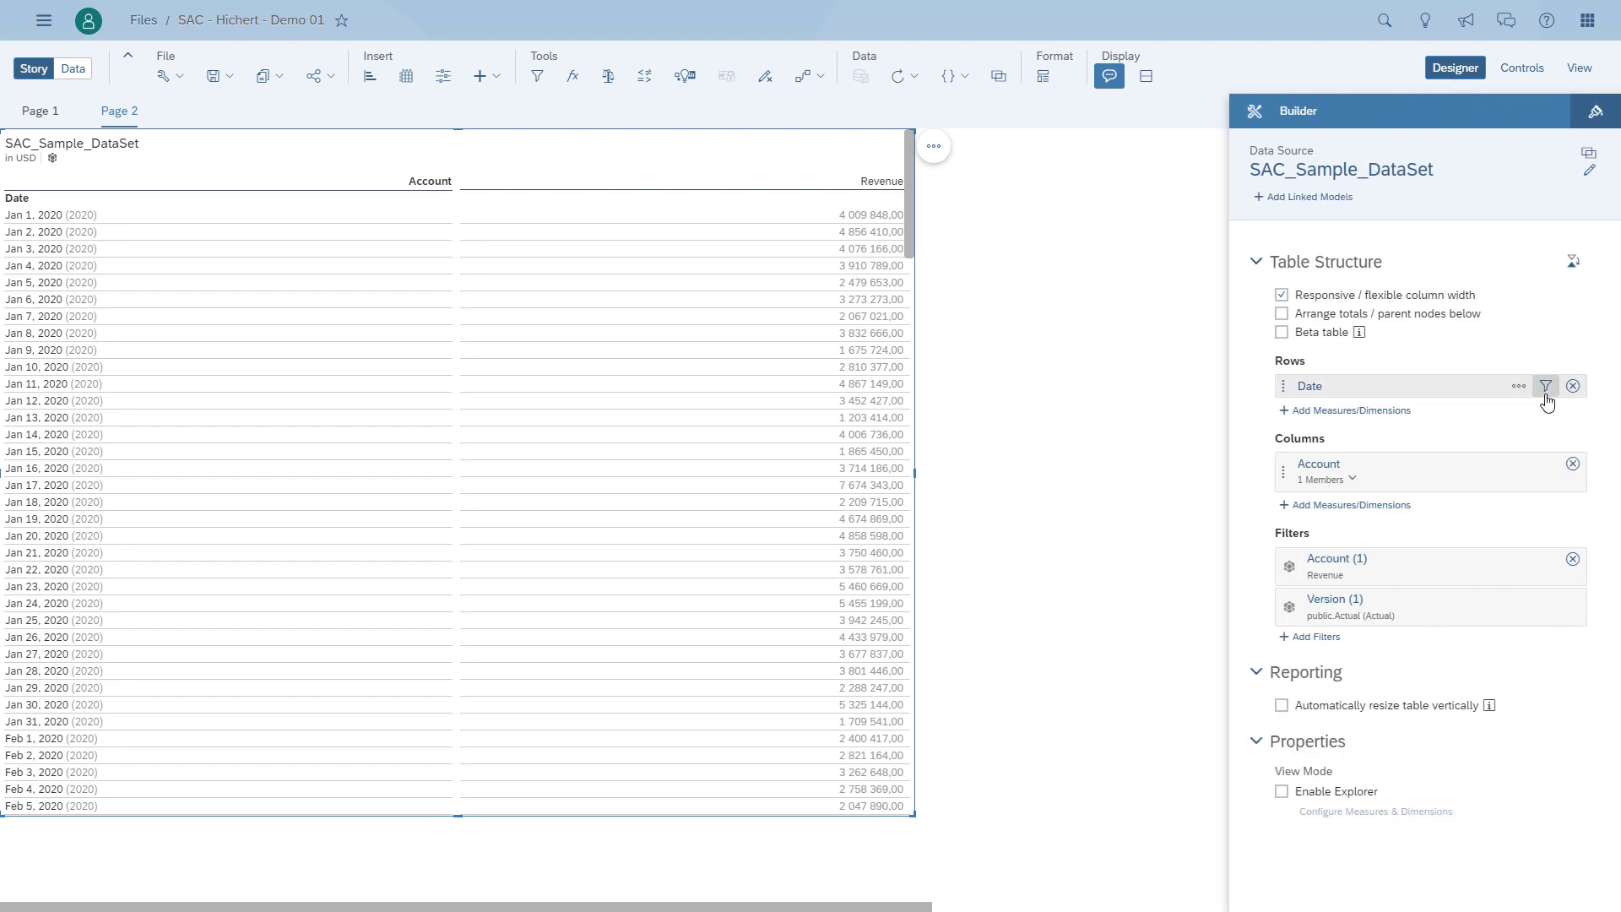
{"action": "left_click", "coordinate": [1545, 387]}
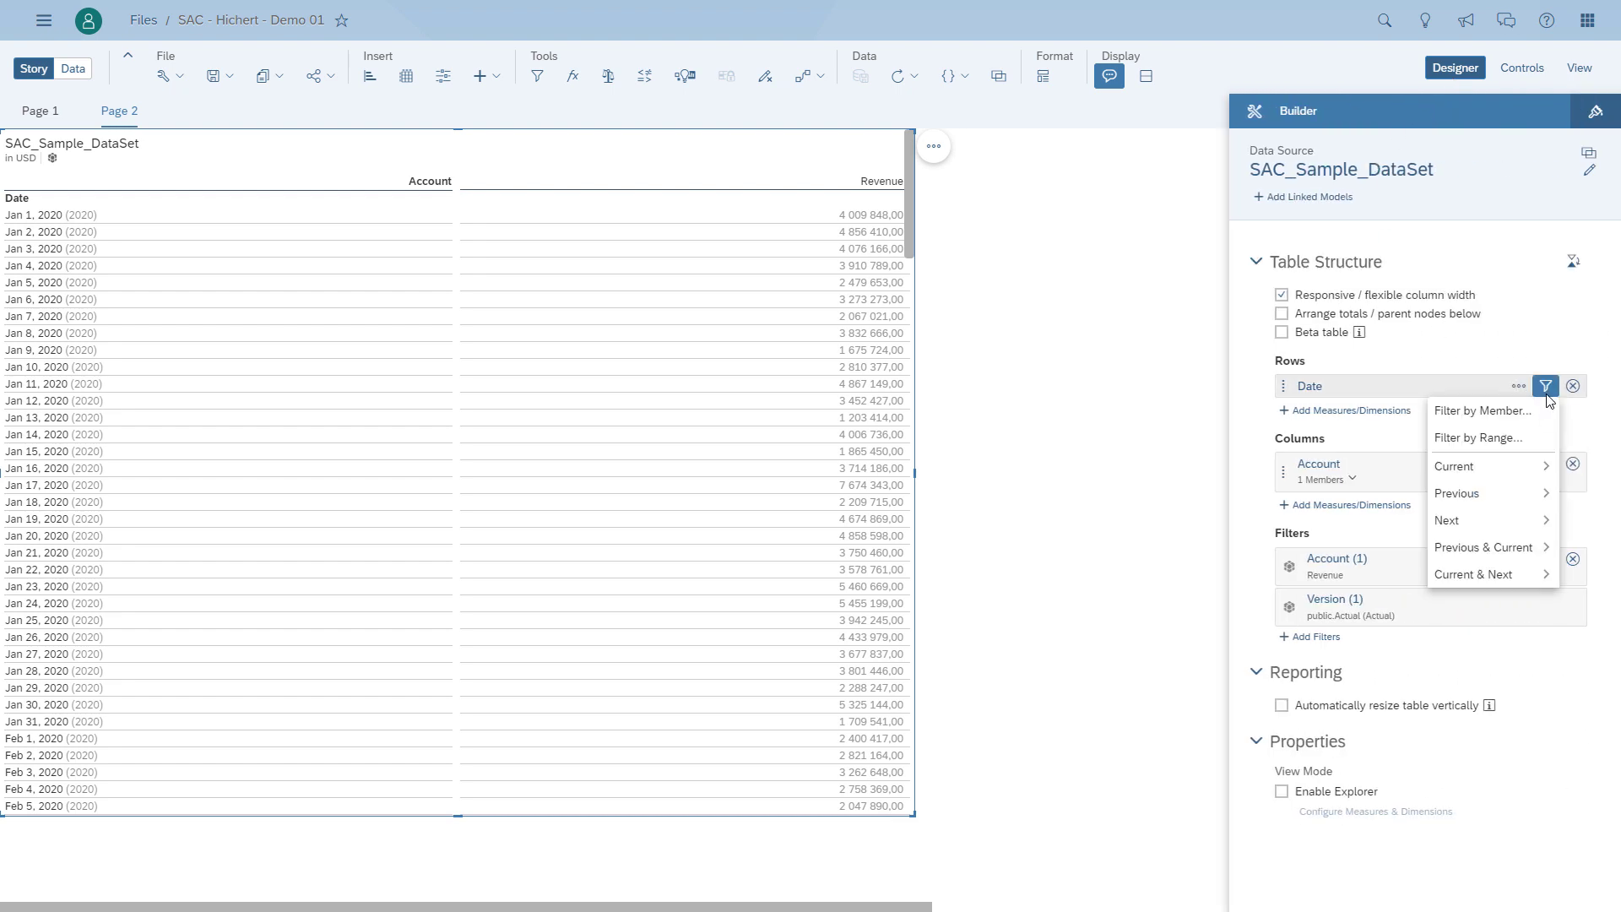
{"action": "left_click", "coordinate": [1516, 439]}
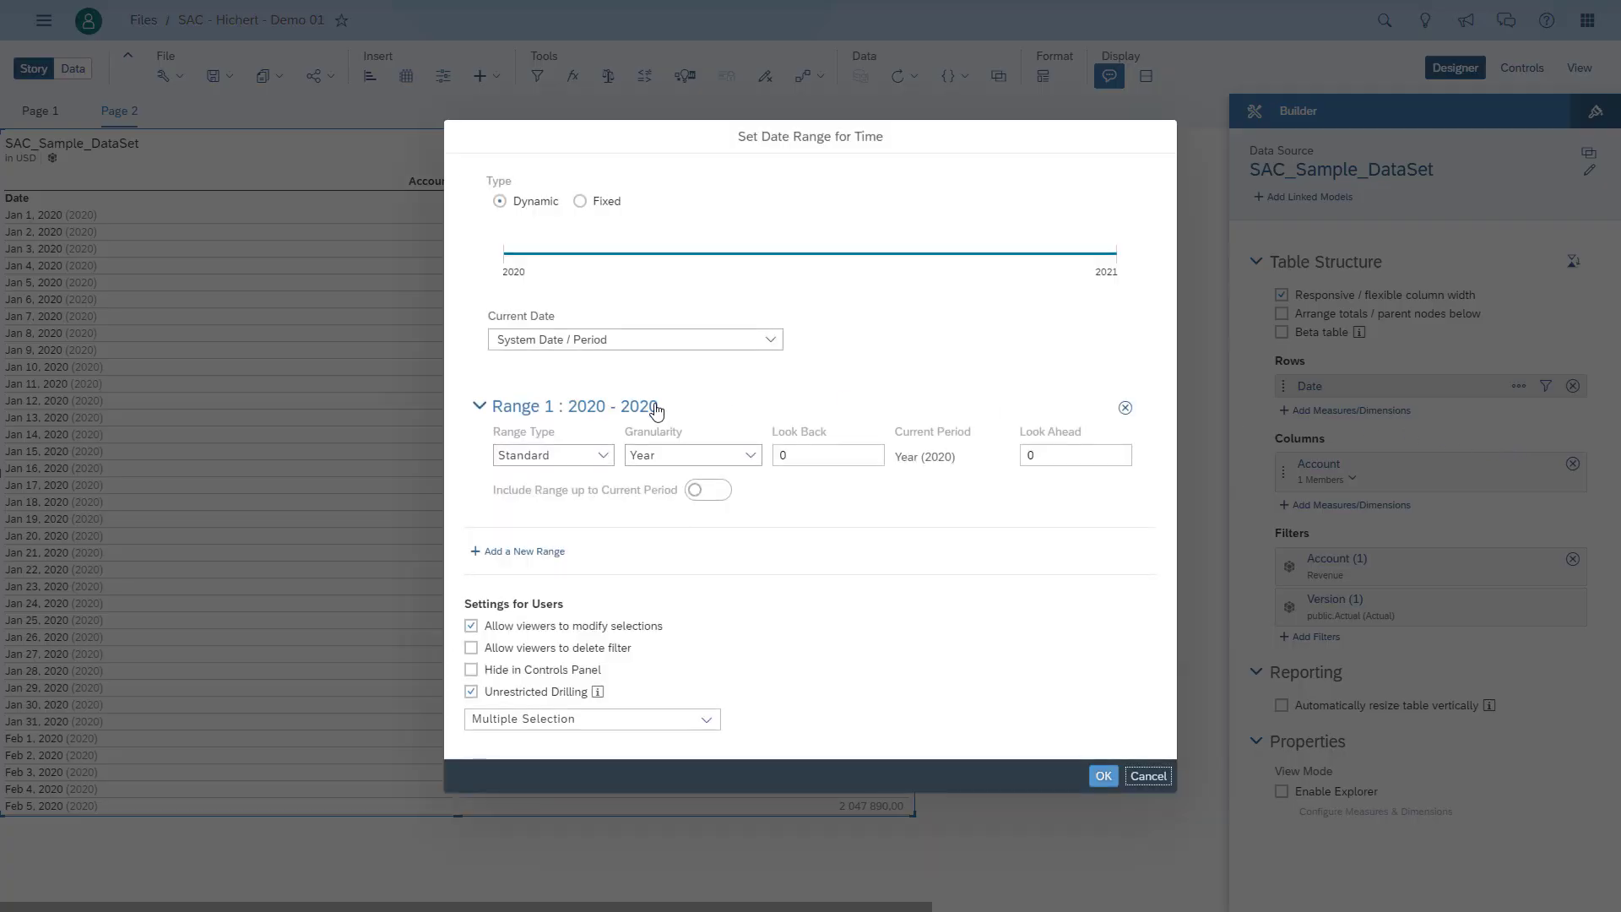
{"action": "left_click", "coordinate": [749, 455]}
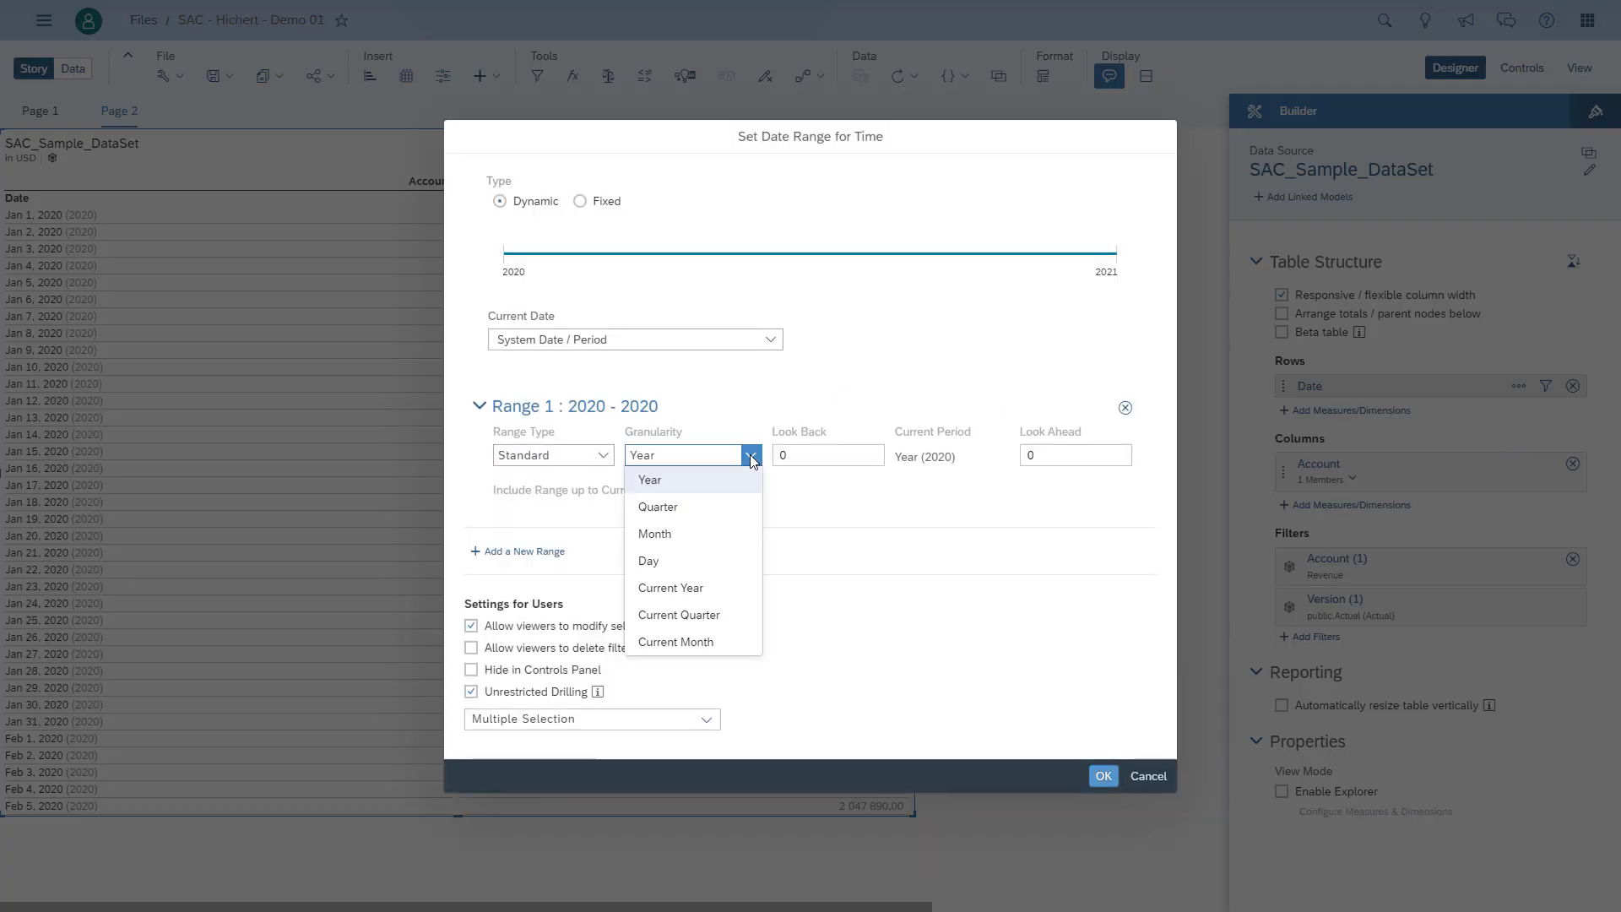
{"action": "left_click", "coordinate": [688, 532]}
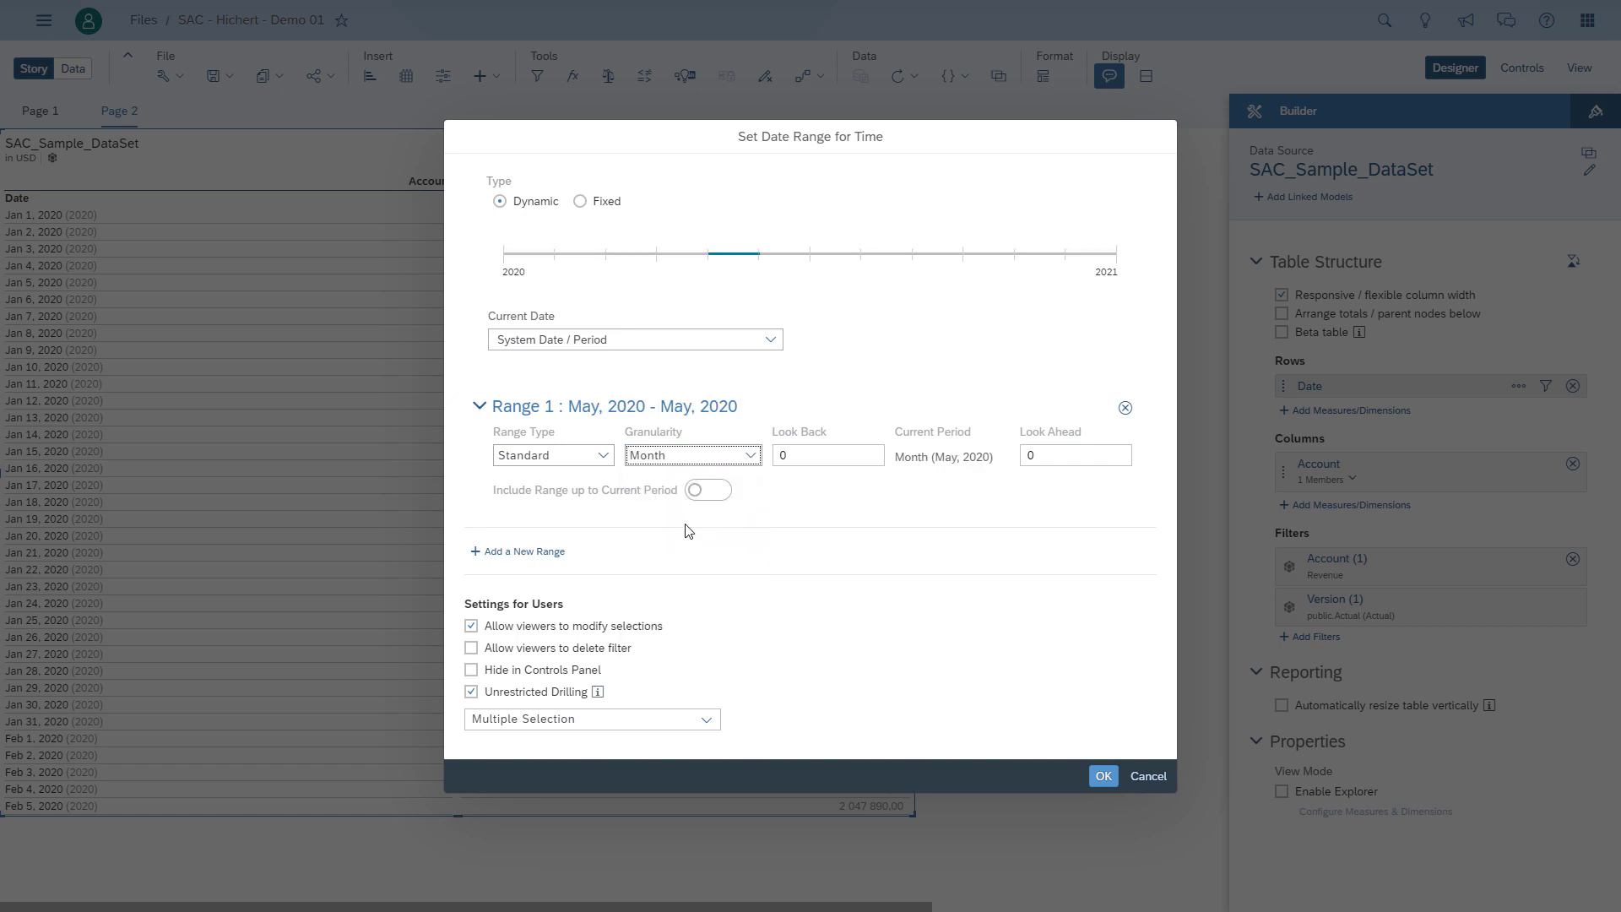
Make the table's date range fixed and monthly, ending at Mar, for Jan–Mar 2020.
{"action": "left_click", "coordinate": [593, 207]}
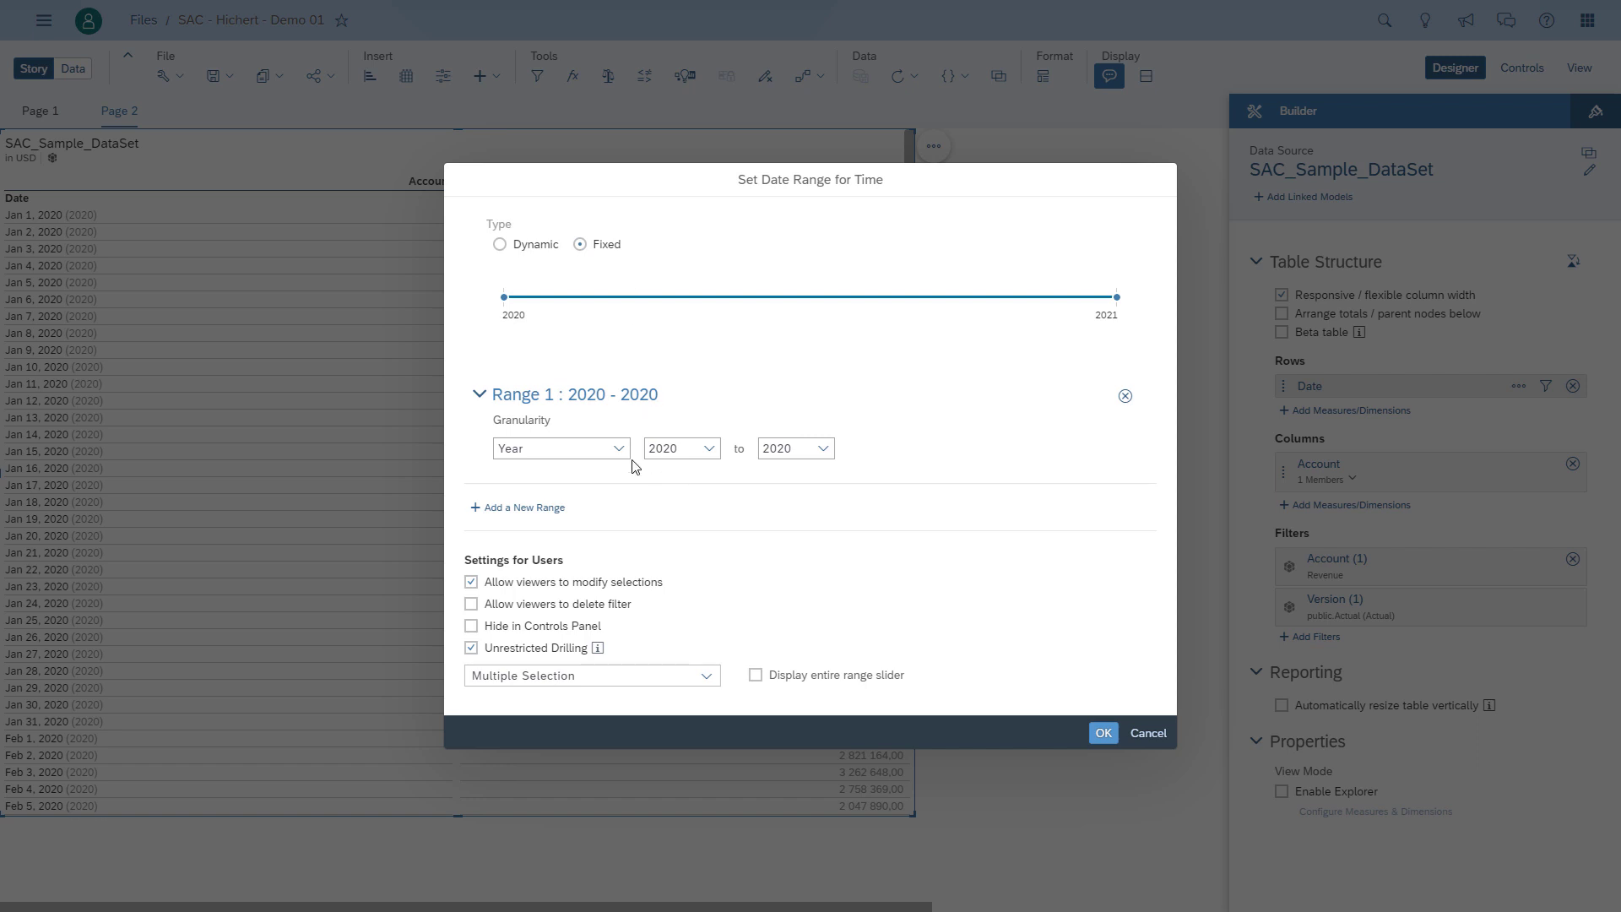
{"action": "left_click", "coordinate": [617, 449]}
{"action": "left_click", "coordinate": [583, 517]}
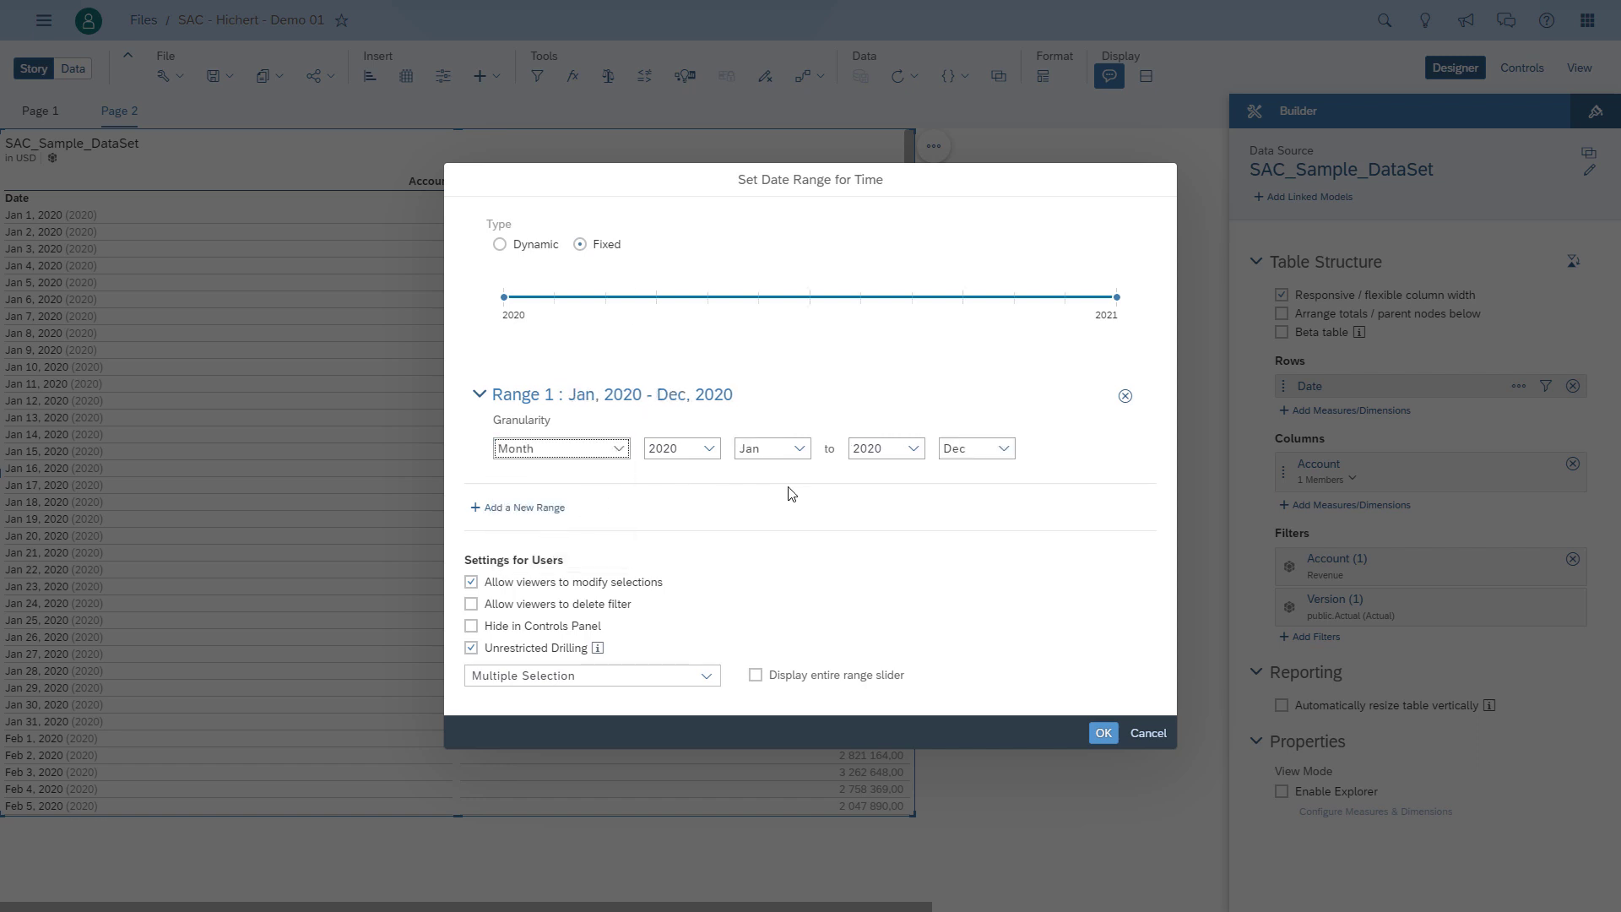
{"action": "left_click", "coordinate": [1004, 448]}
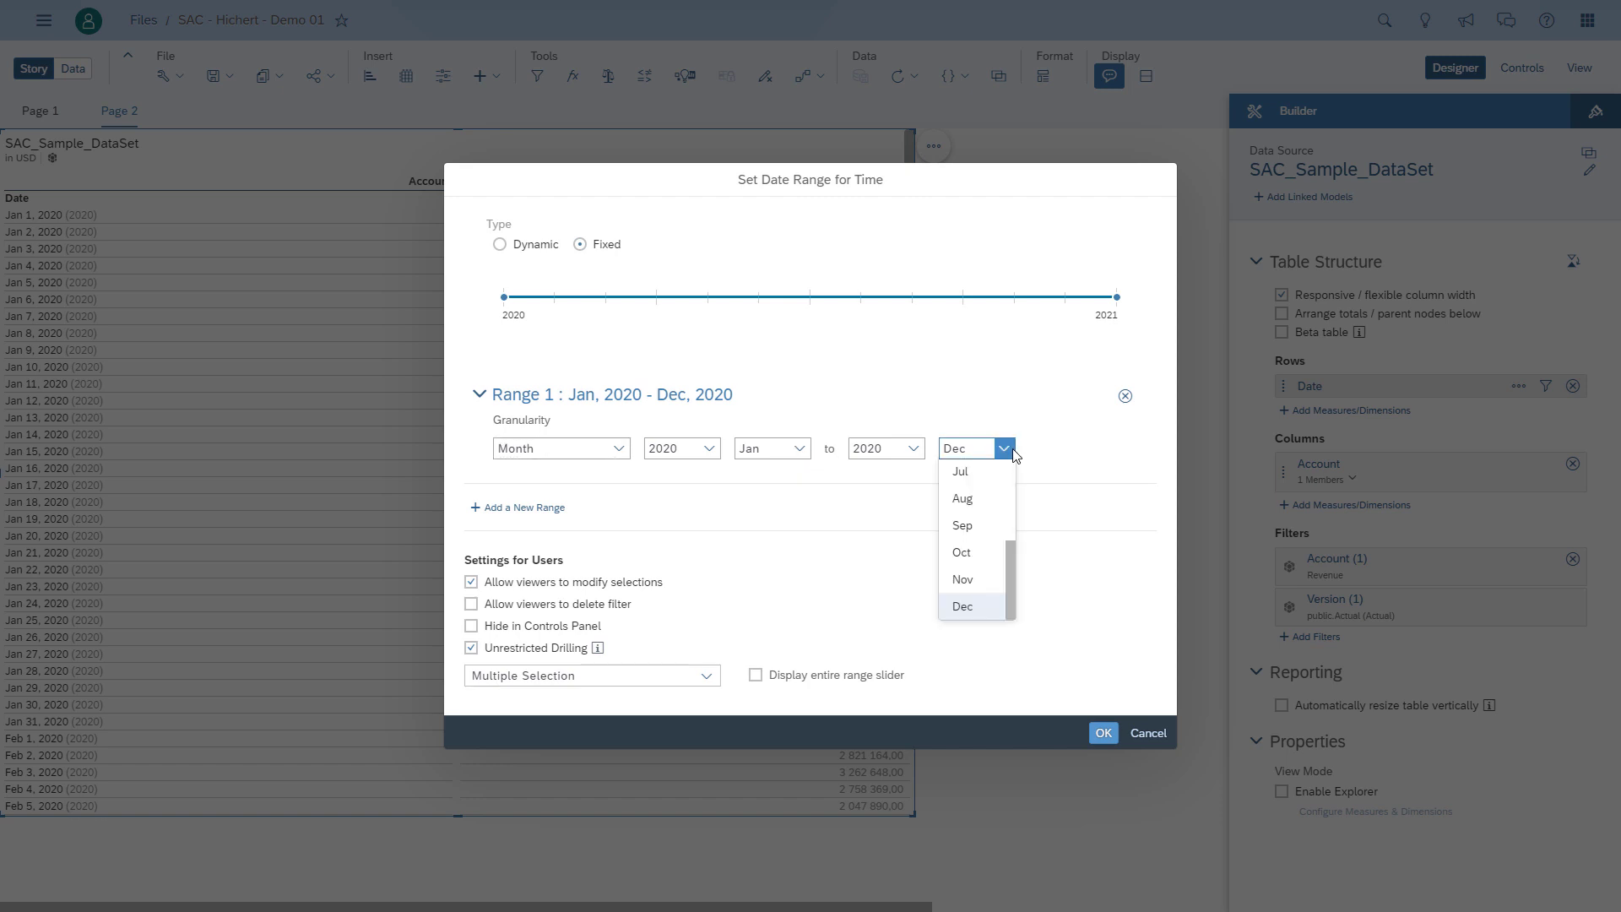
{"action": "left_click_drag", "start_coordinate": [1015, 560], "coordinate": [1008, 474]}
{"action": "left_click", "coordinate": [975, 537]}
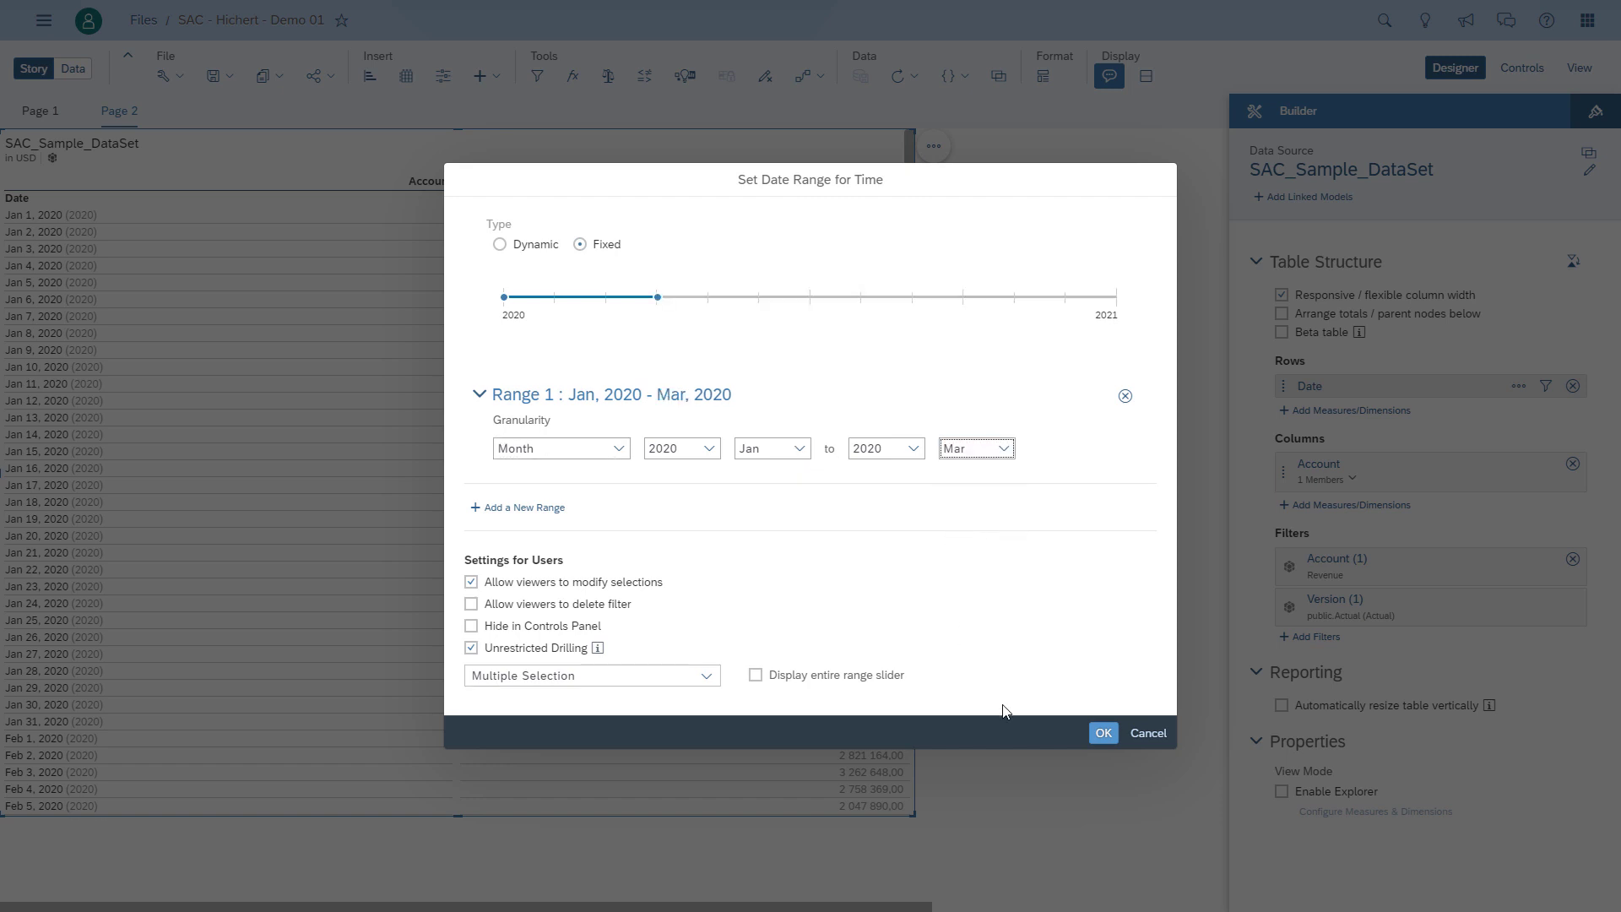
{"action": "left_click", "coordinate": [1101, 734]}
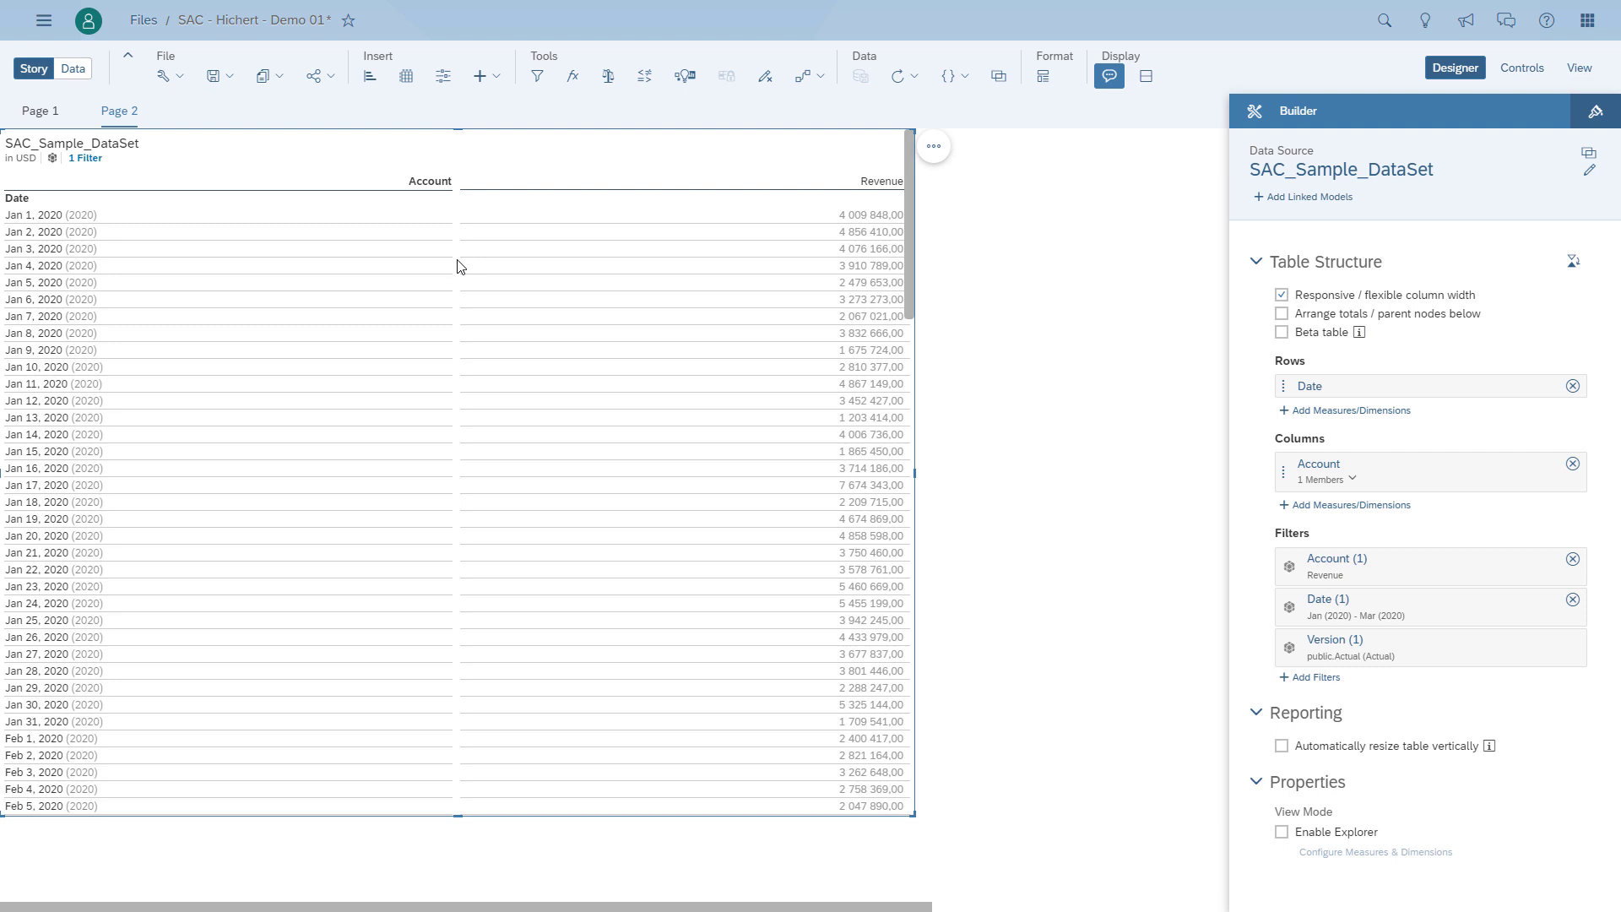
Check the table's date filter details, then return to Page 1 with the bar chart.
{"action": "left_click", "coordinate": [93, 159]}
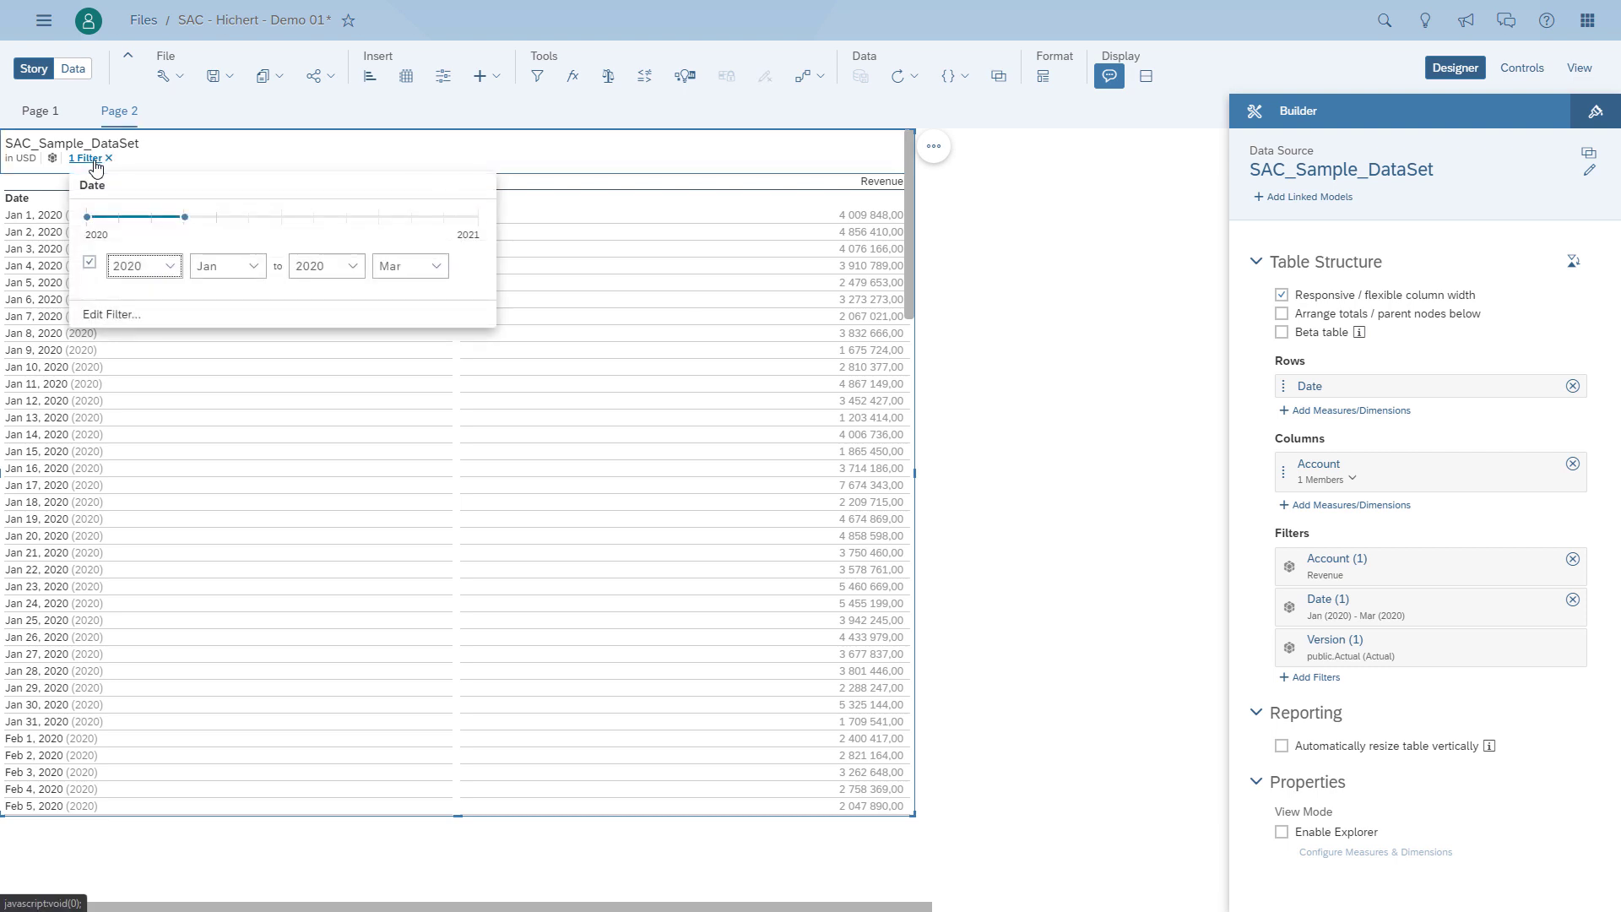
{"action": "left_click", "coordinate": [96, 165]}
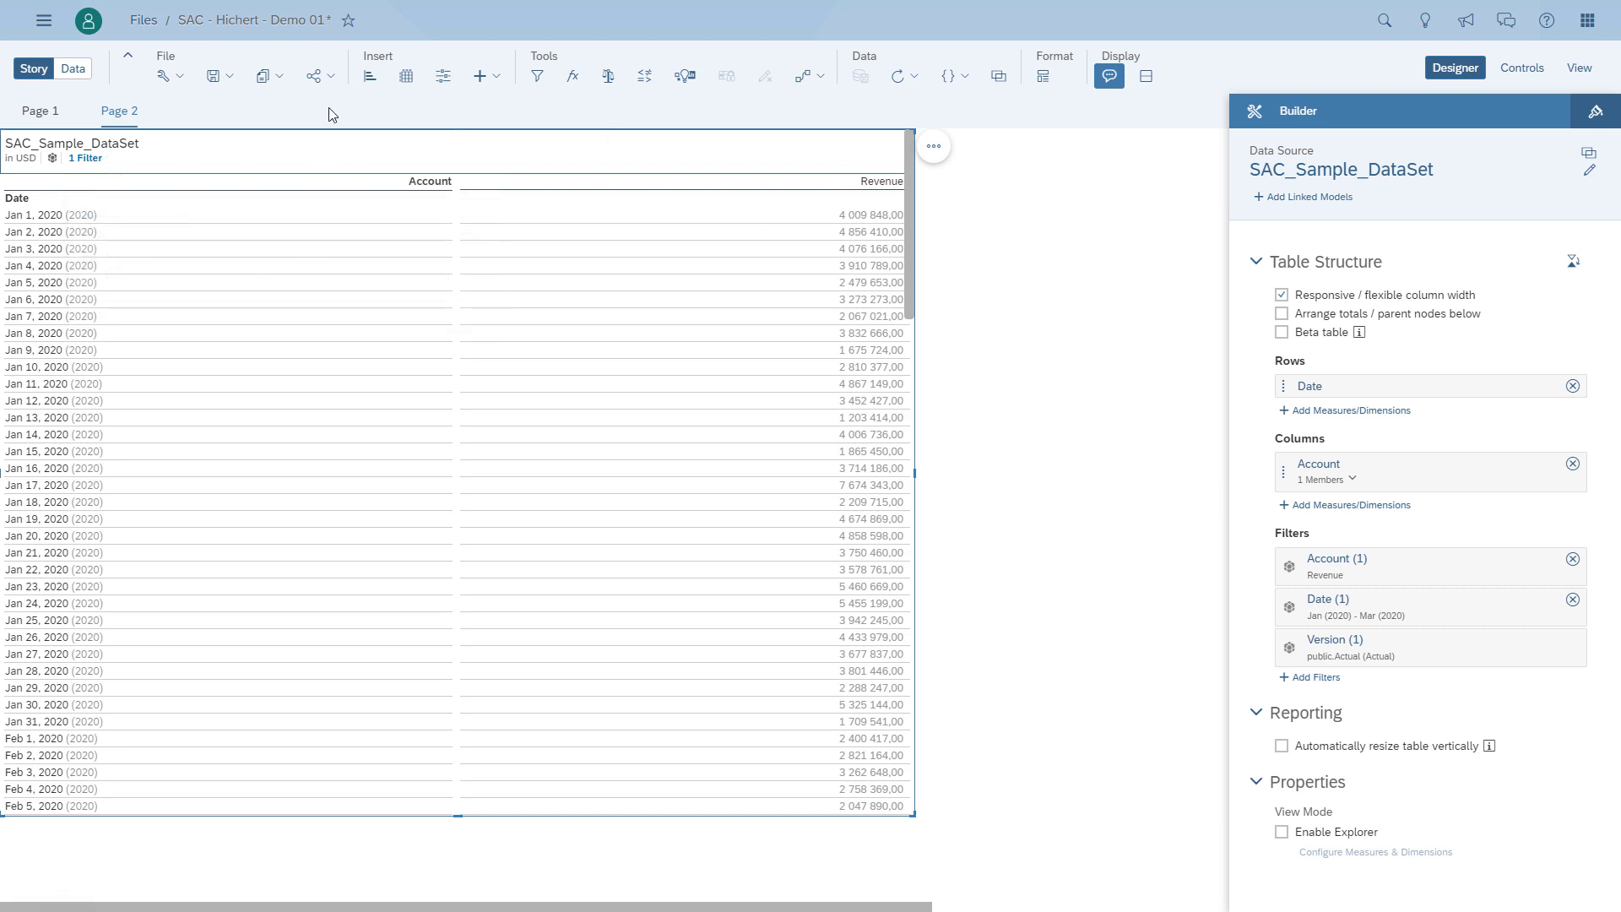
{"action": "left_click", "coordinate": [39, 111]}
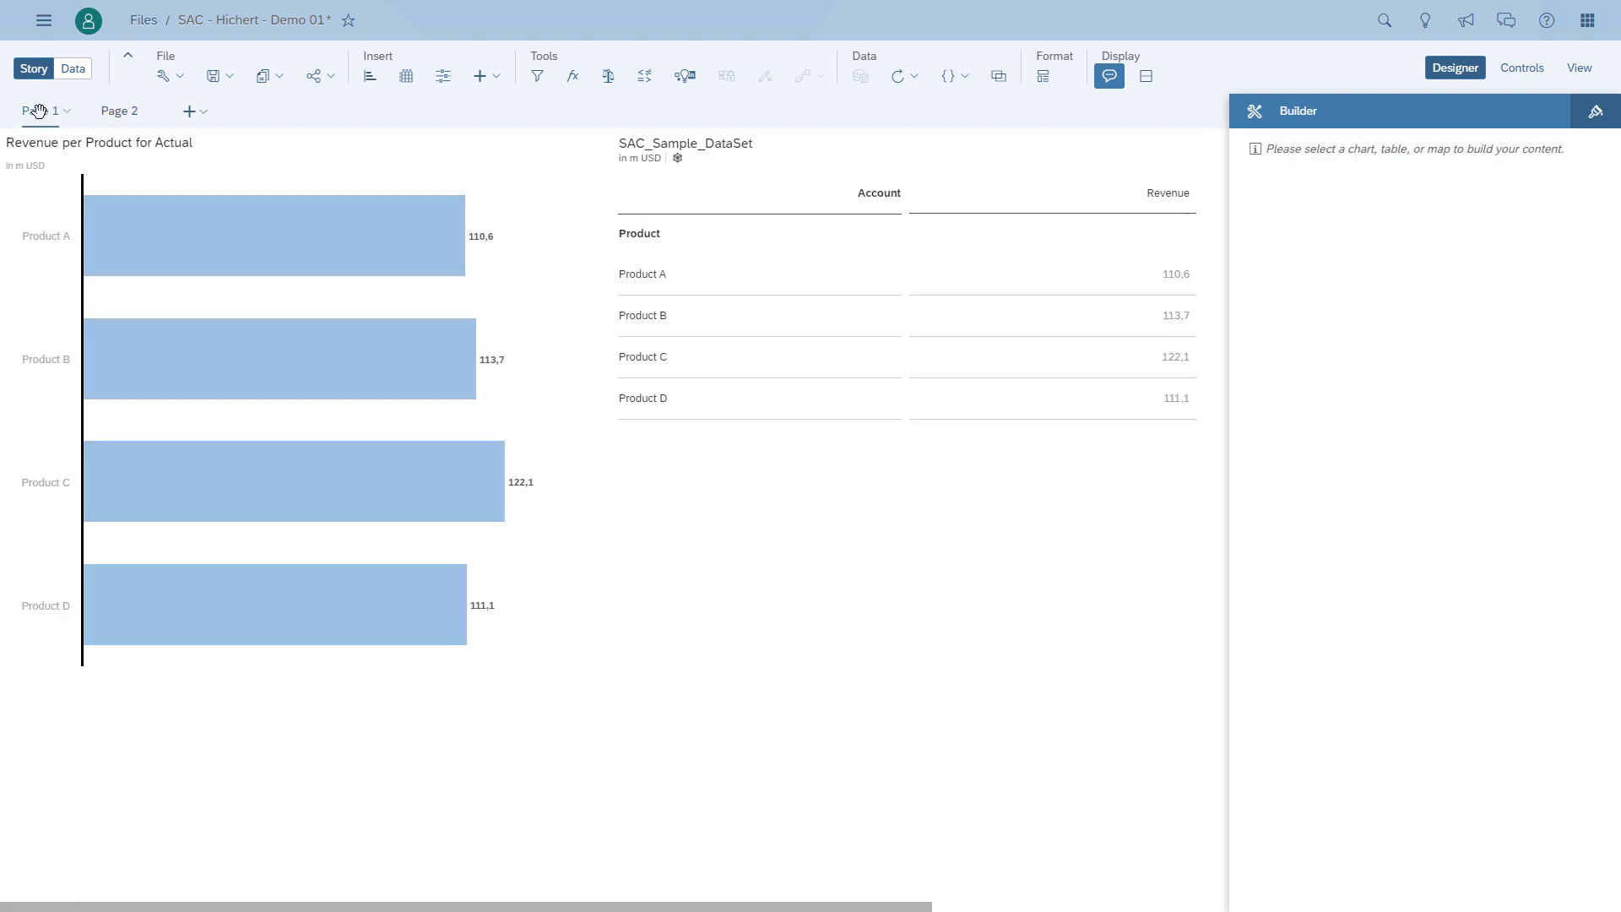
Add a fixed Jan 2020 – Mar 2020 Date range filter to the revenue bar chart.
{"action": "left_click", "coordinate": [218, 169]}
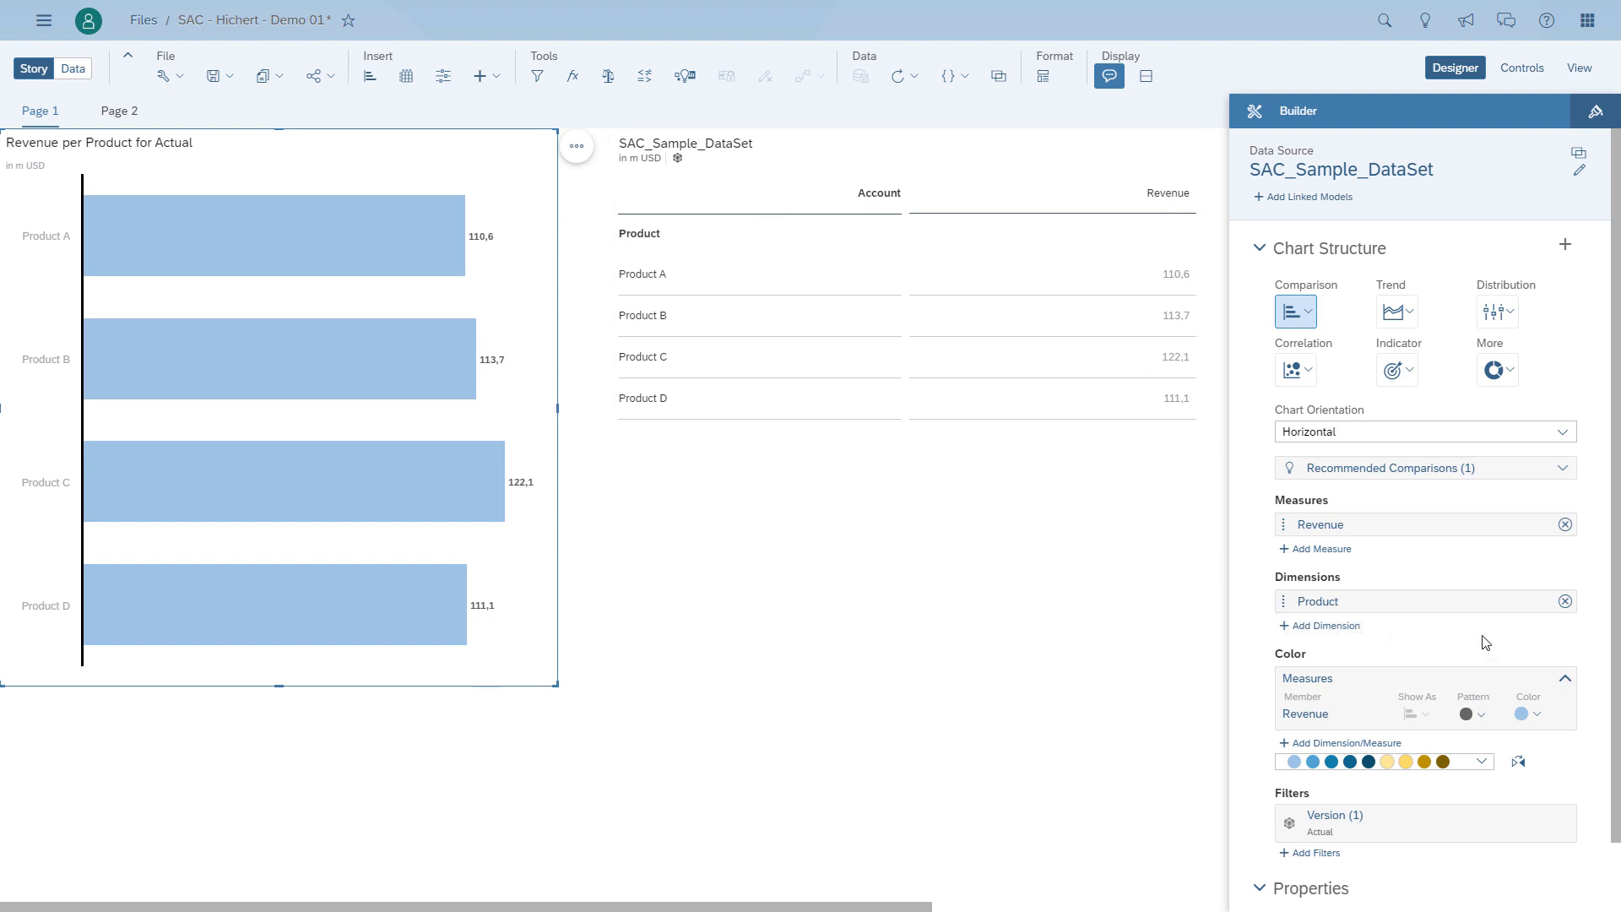
{"action": "left_click", "coordinate": [1324, 854]}
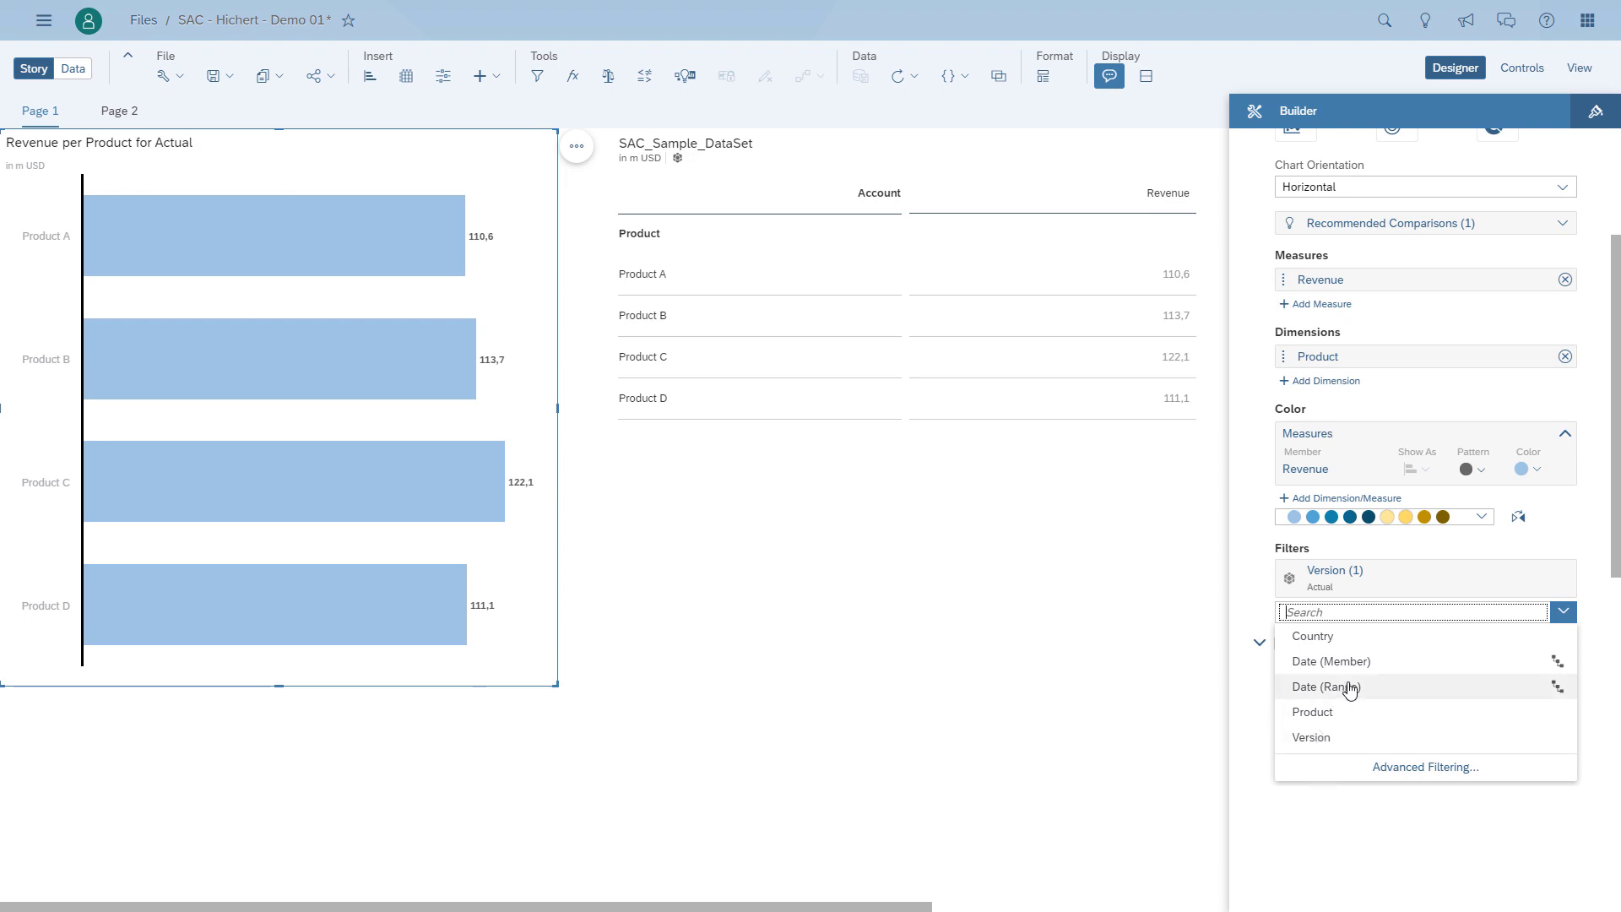
{"action": "left_click", "coordinate": [1348, 688]}
{"action": "left_click", "coordinate": [582, 208]}
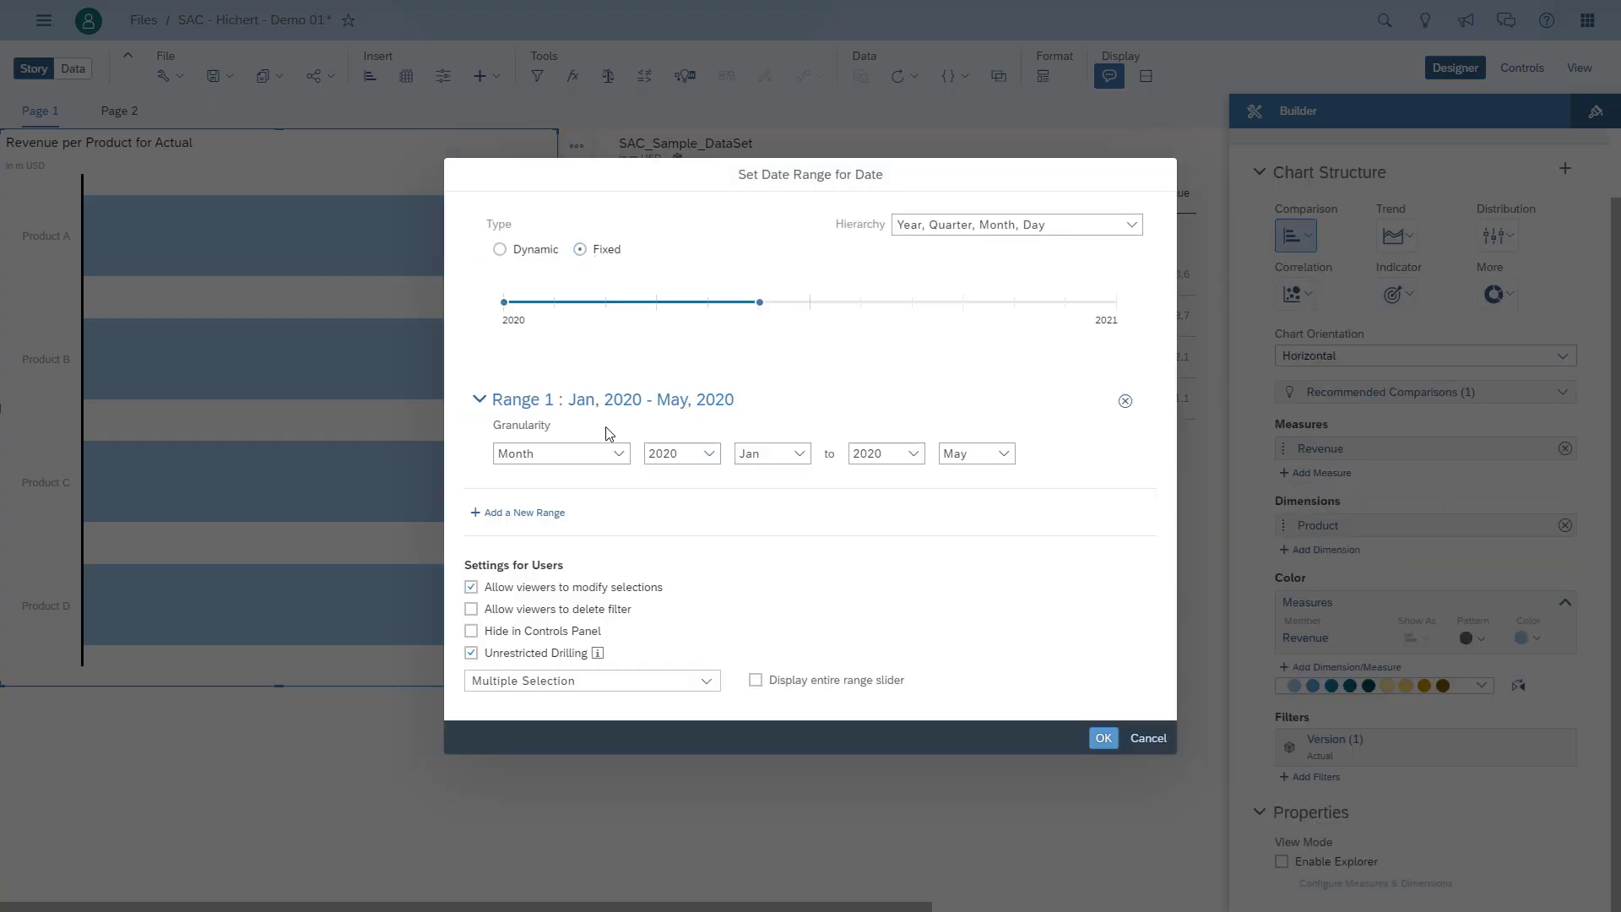
{"action": "left_click", "coordinate": [975, 469]}
{"action": "left_click", "coordinate": [962, 531]}
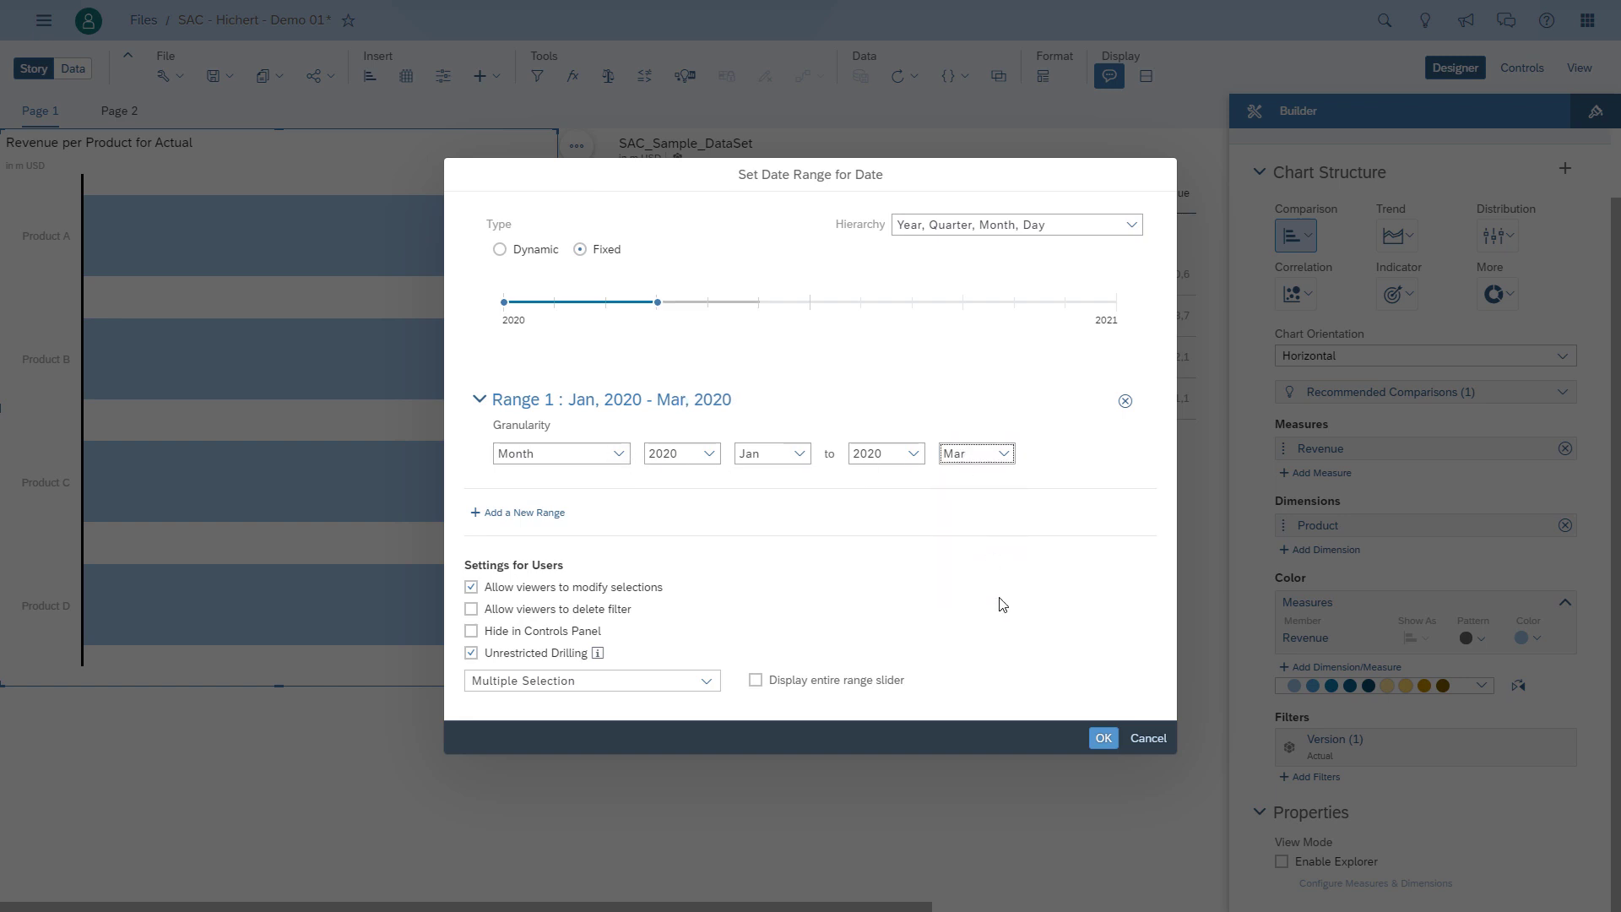
{"action": "left_click", "coordinate": [1103, 739]}
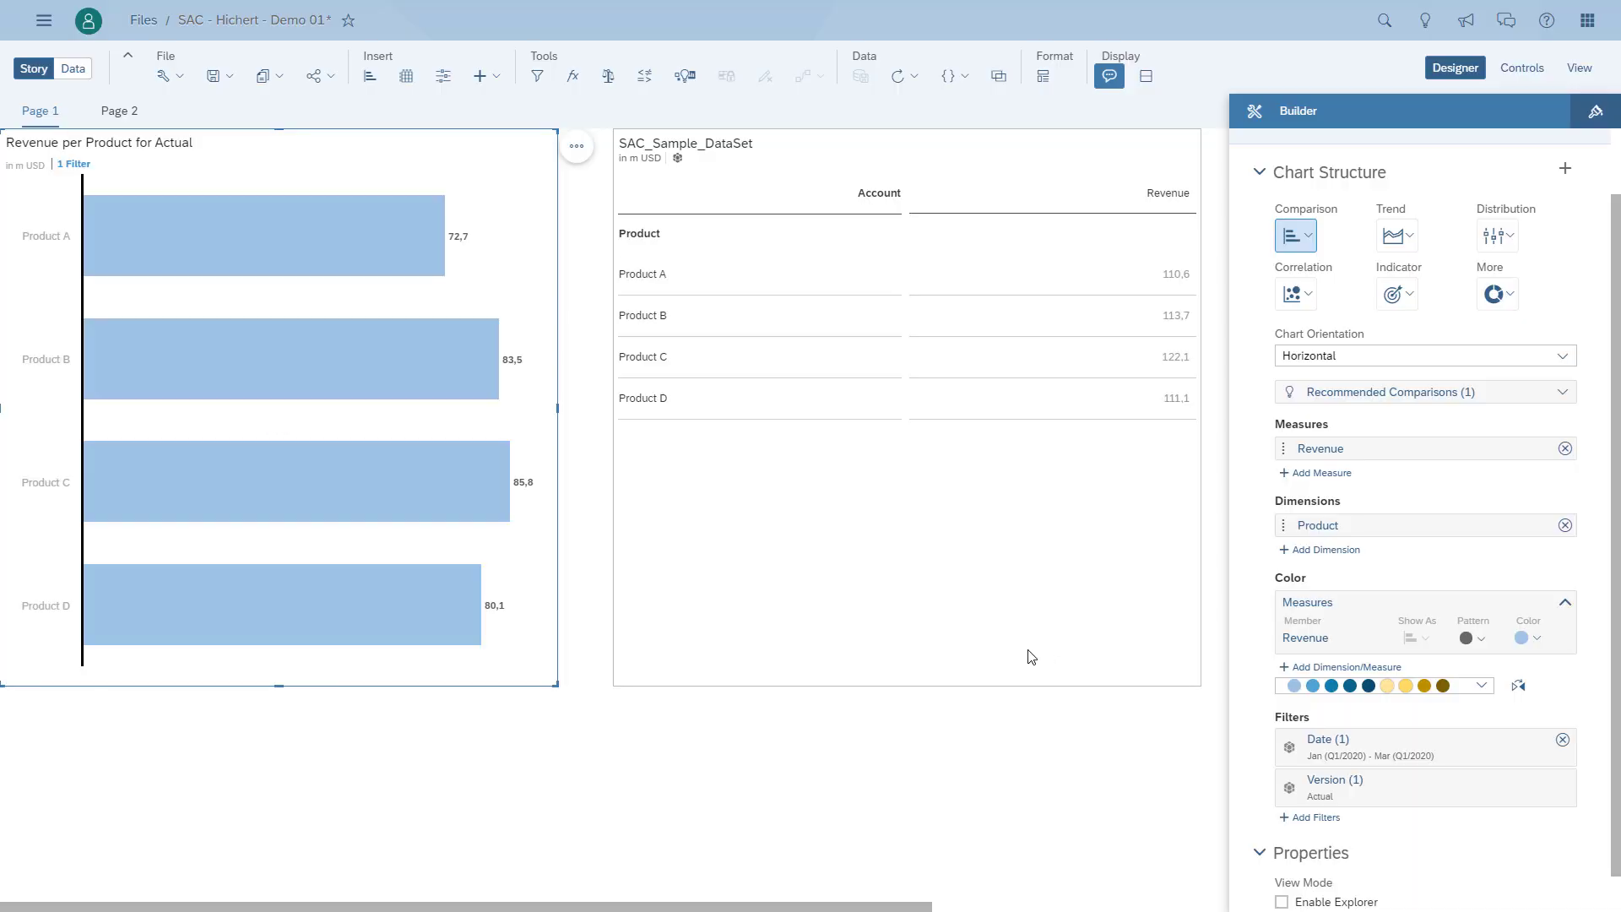
{"action": "left_click", "coordinate": [764, 775]}
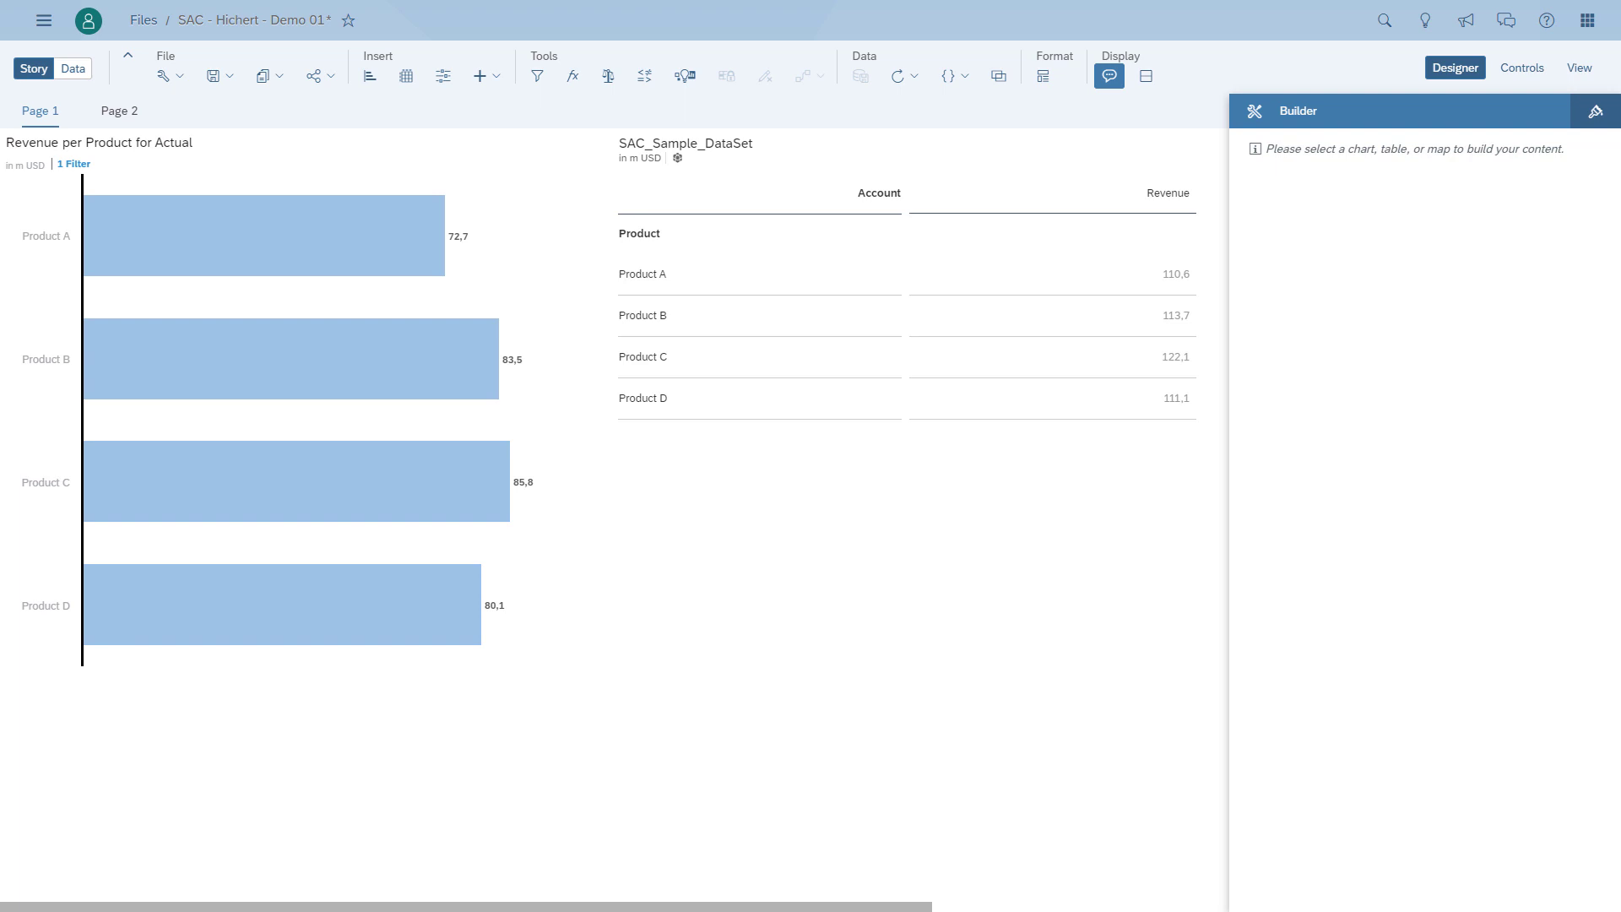
Select the Revenue bar chart to show its Builder settings.
{"action": "left_click", "coordinate": [415, 151]}
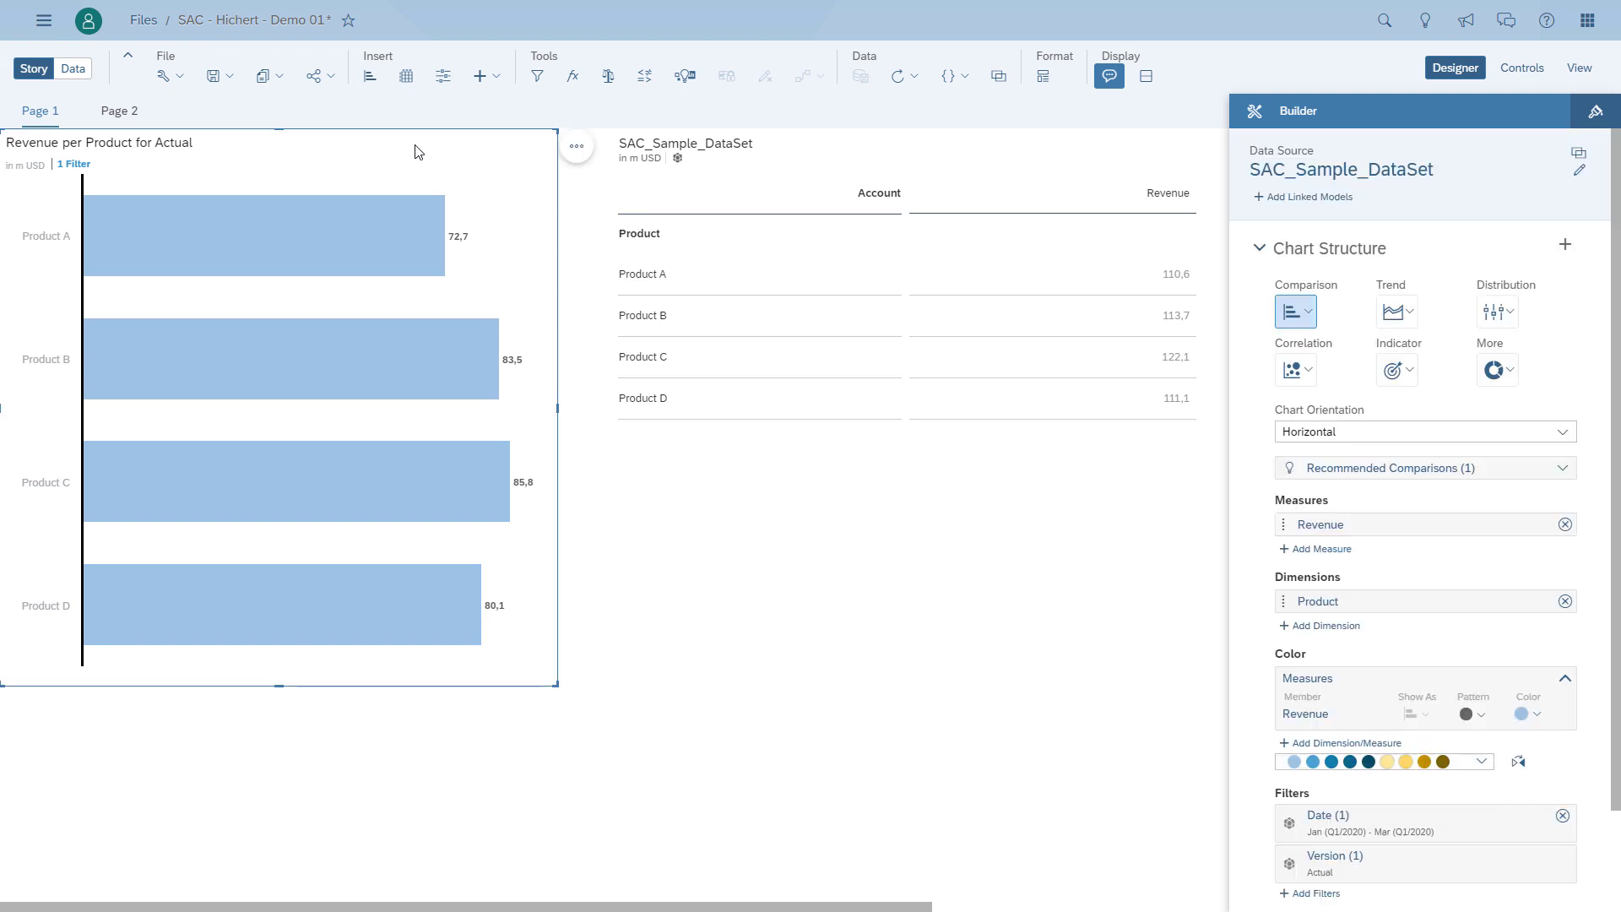
Retitle the chart '<Company Name>' and start a new line below it.
{"action": "double_click", "coordinate": [202, 144]}
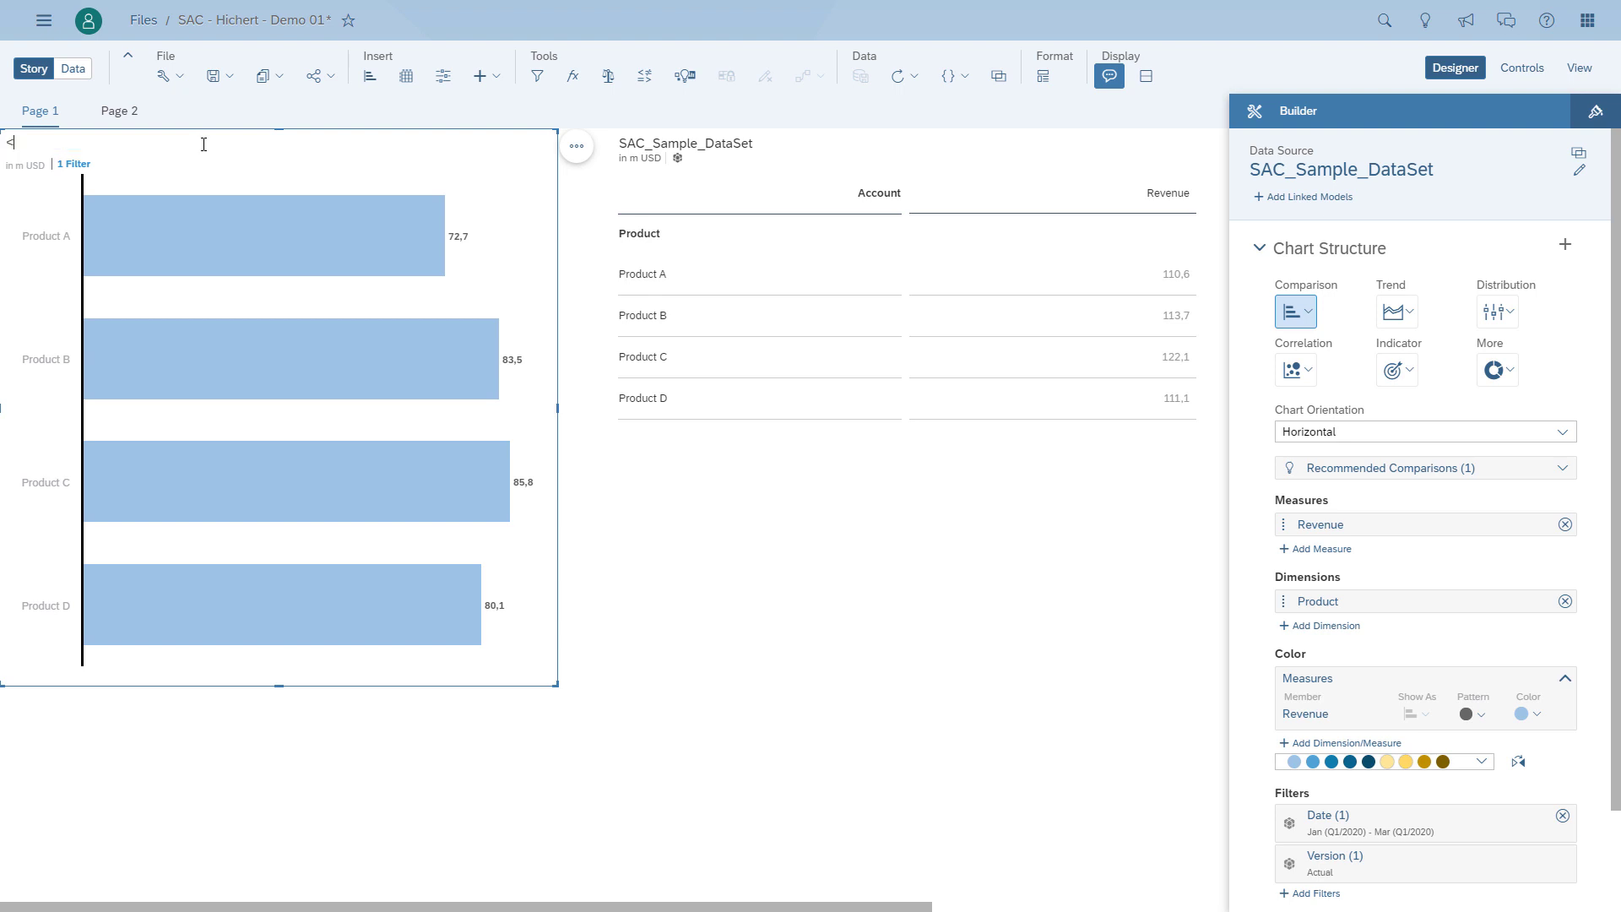
{"action": "type", "text": "Company Name>"}
{"action": "key", "text": "Return"}
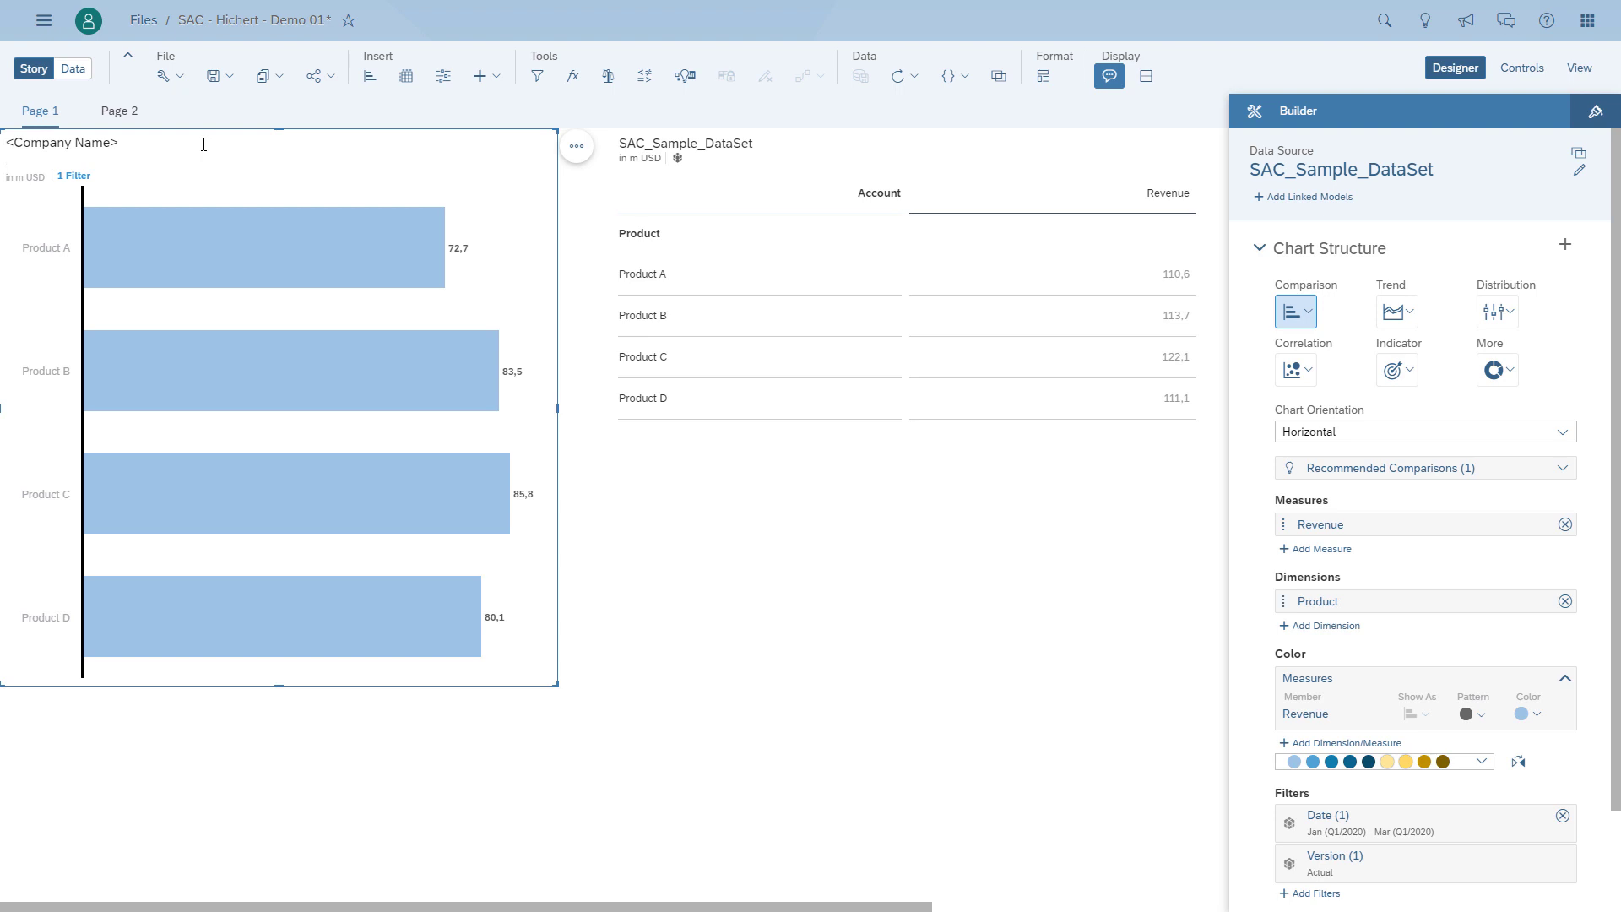
Insert the chart's measure name, Revenue, as dynamic text on the second title line.
{"action": "right_click", "coordinate": [103, 161]}
{"action": "left_click", "coordinate": [128, 174]}
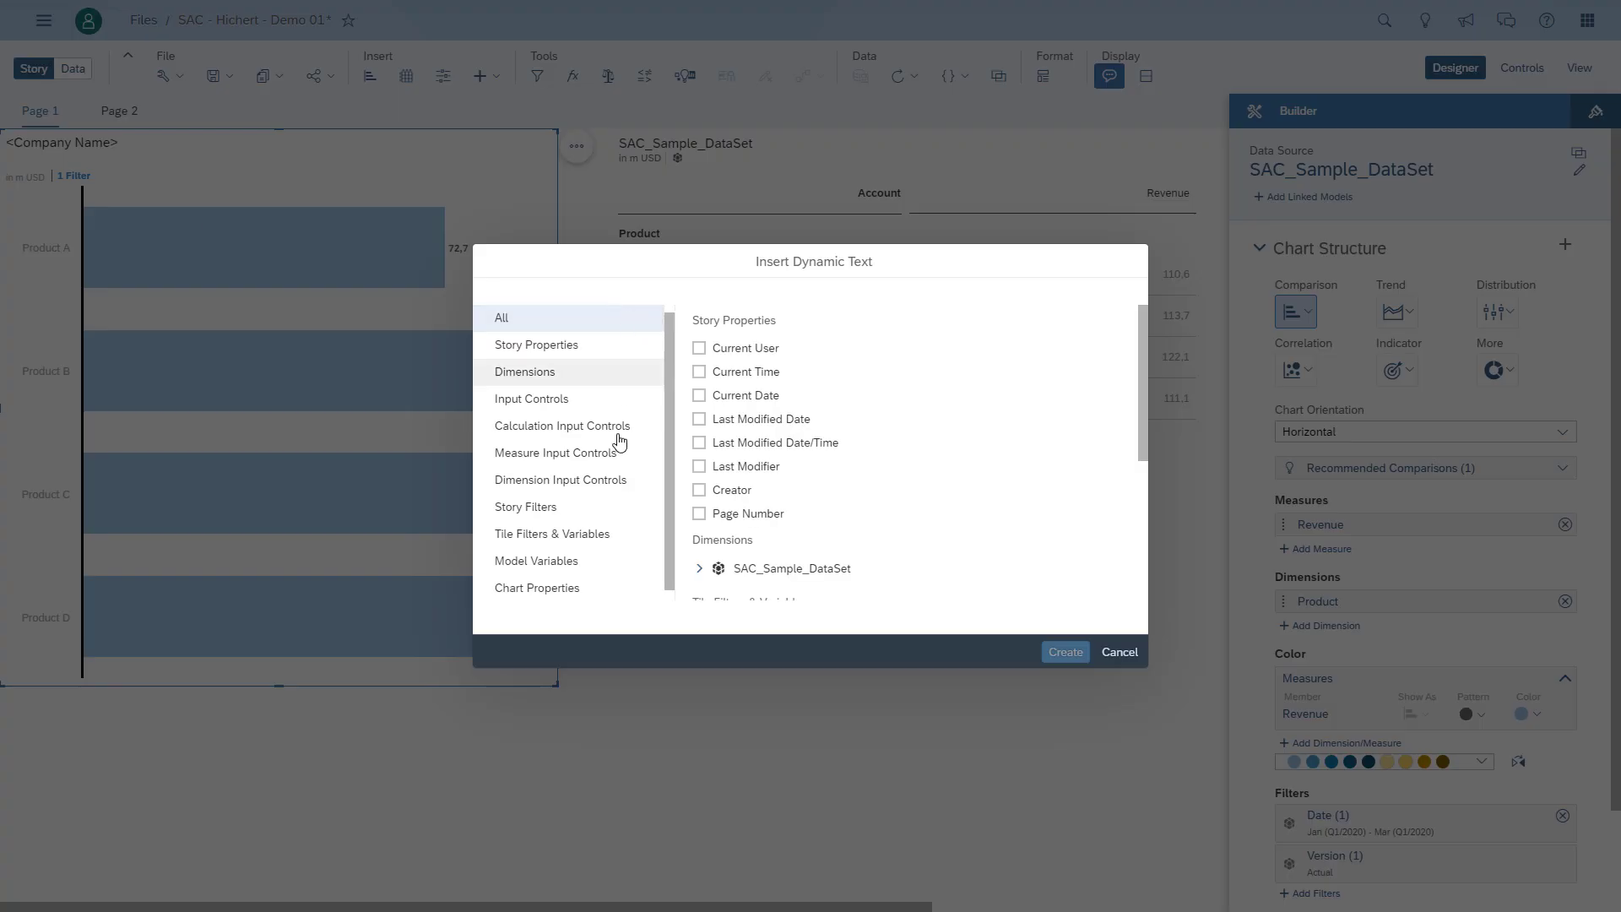
{"action": "left_click", "coordinate": [559, 590]}
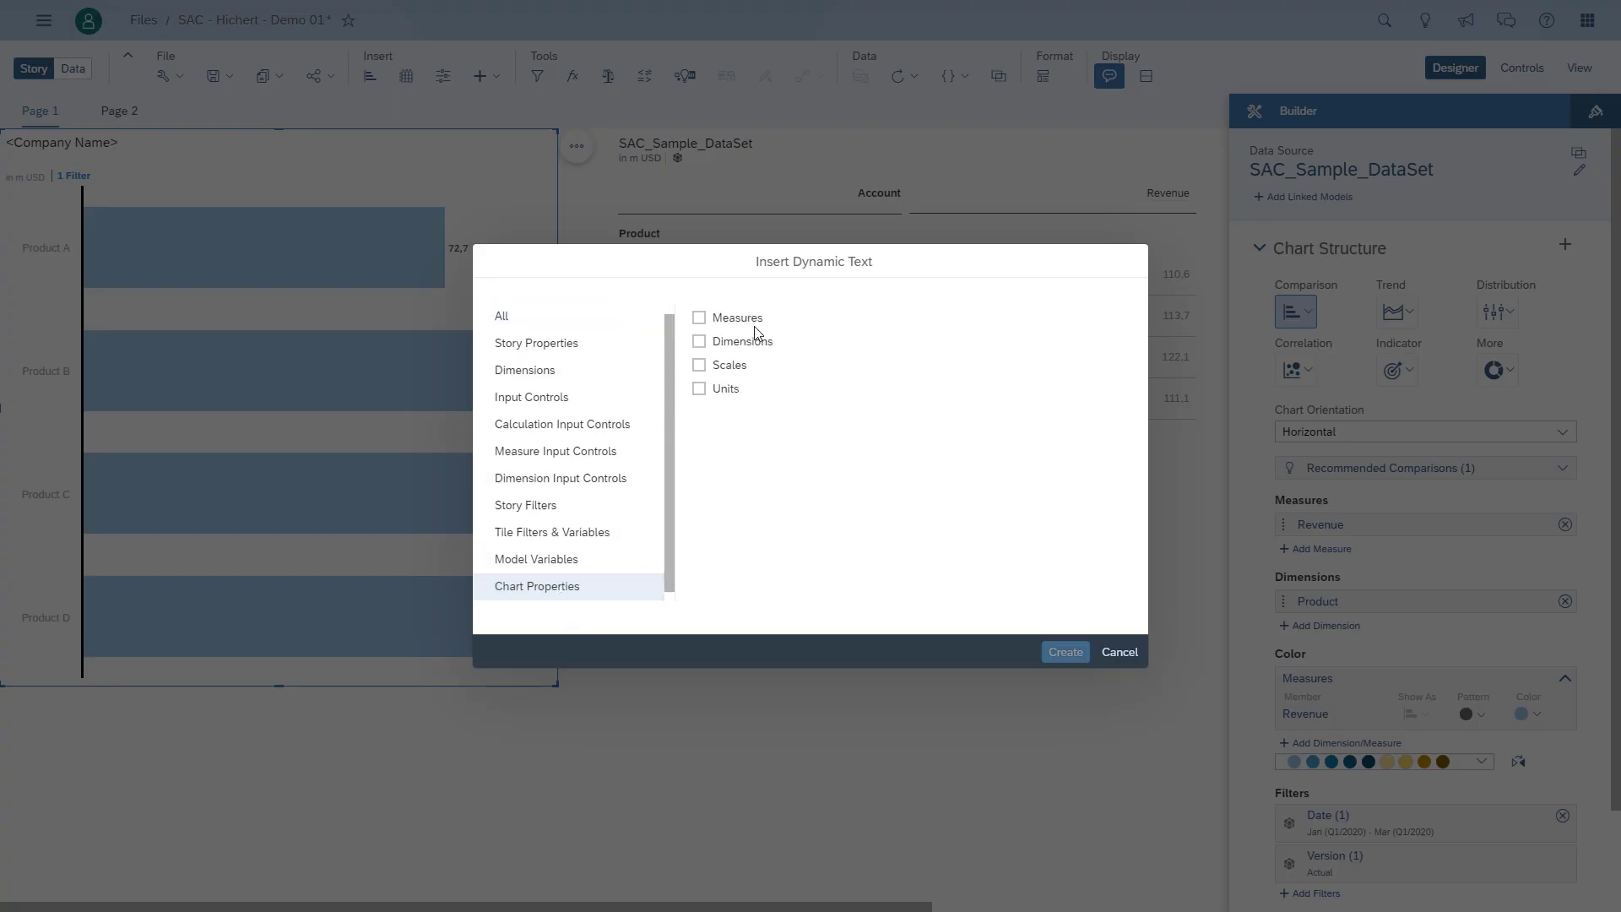
{"action": "left_click", "coordinate": [699, 318]}
{"action": "left_click", "coordinate": [1063, 652]}
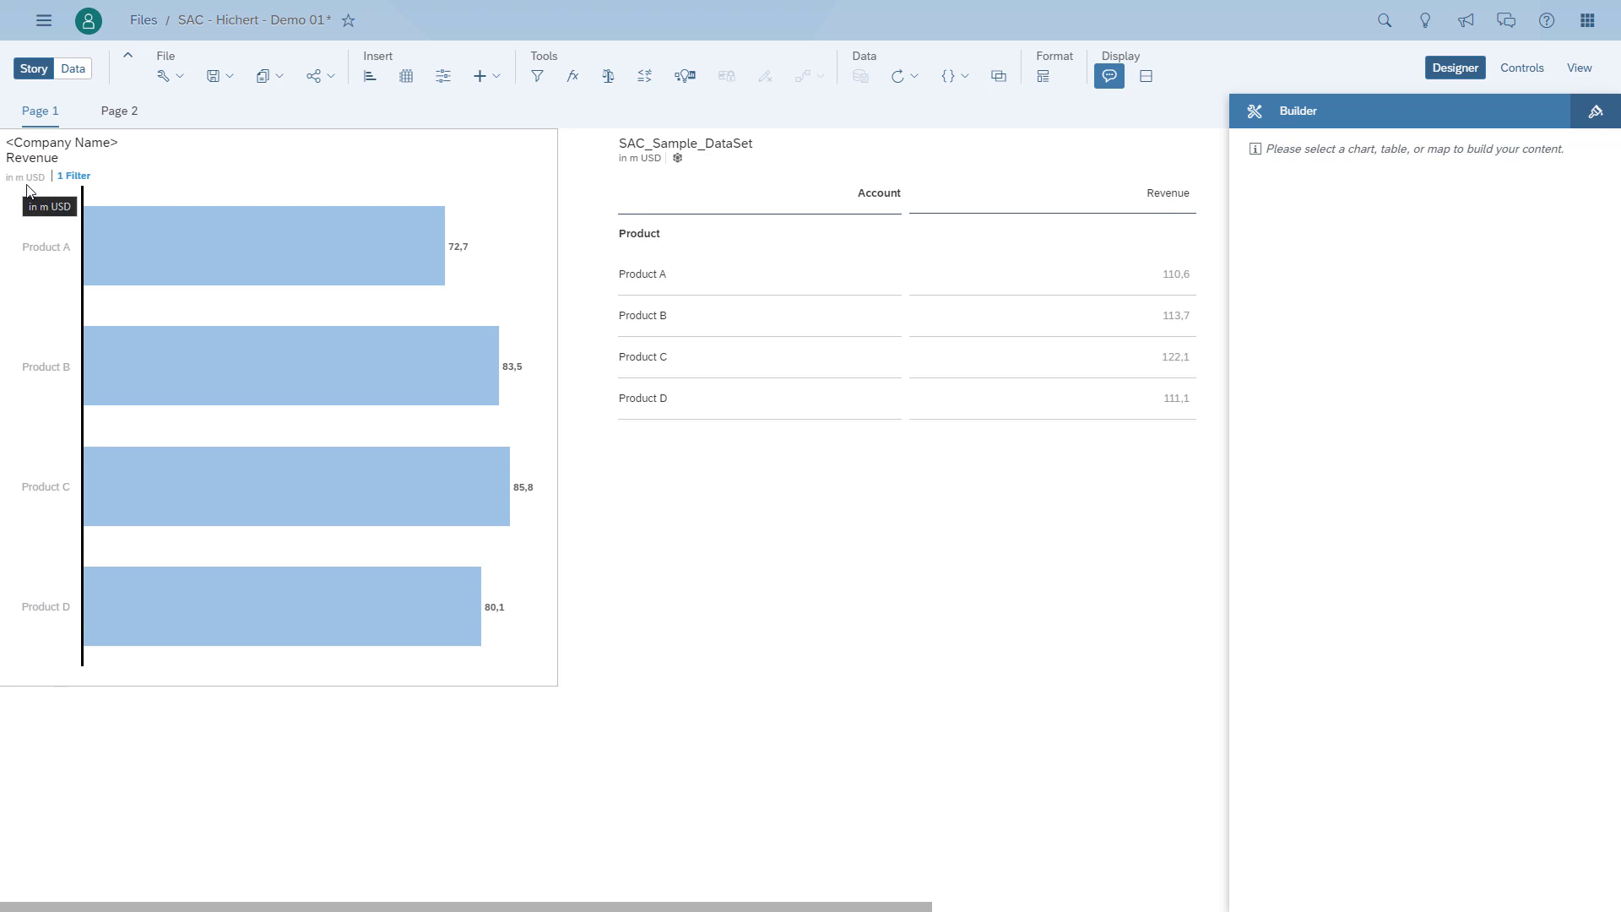
Place the title's insertion point after Revenue and bring up the dynamic text options.
{"action": "left_click", "coordinate": [62, 160]}
{"action": "double_click", "coordinate": [65, 159]}
{"action": "left_click", "coordinate": [77, 162]}
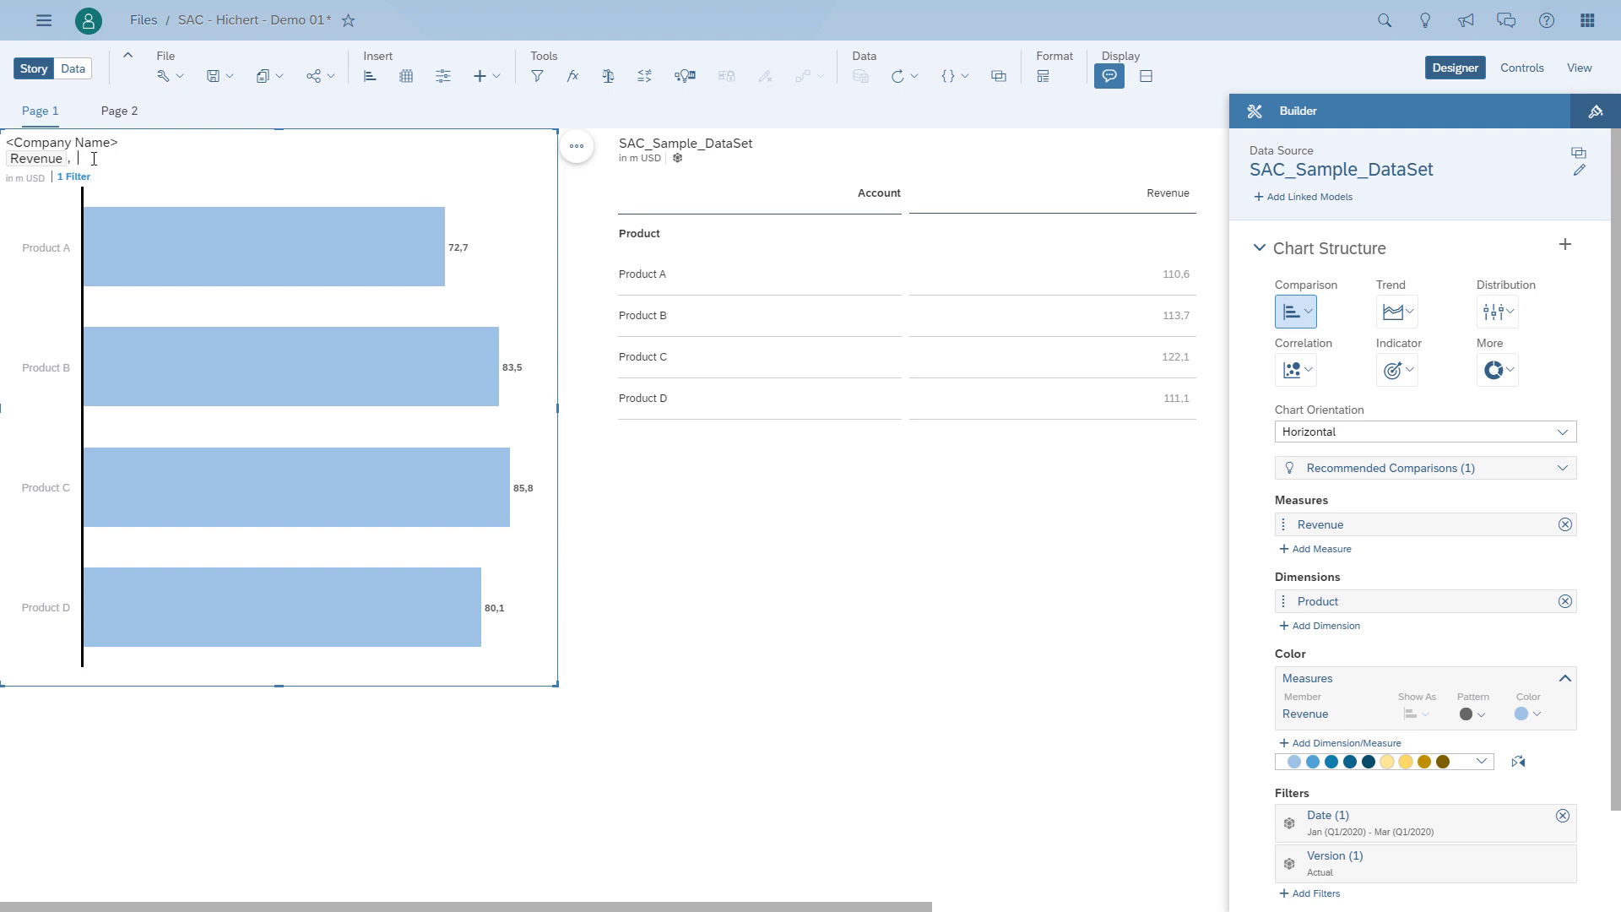
{"action": "right_click", "coordinate": [93, 158]}
{"action": "left_click", "coordinate": [150, 181]}
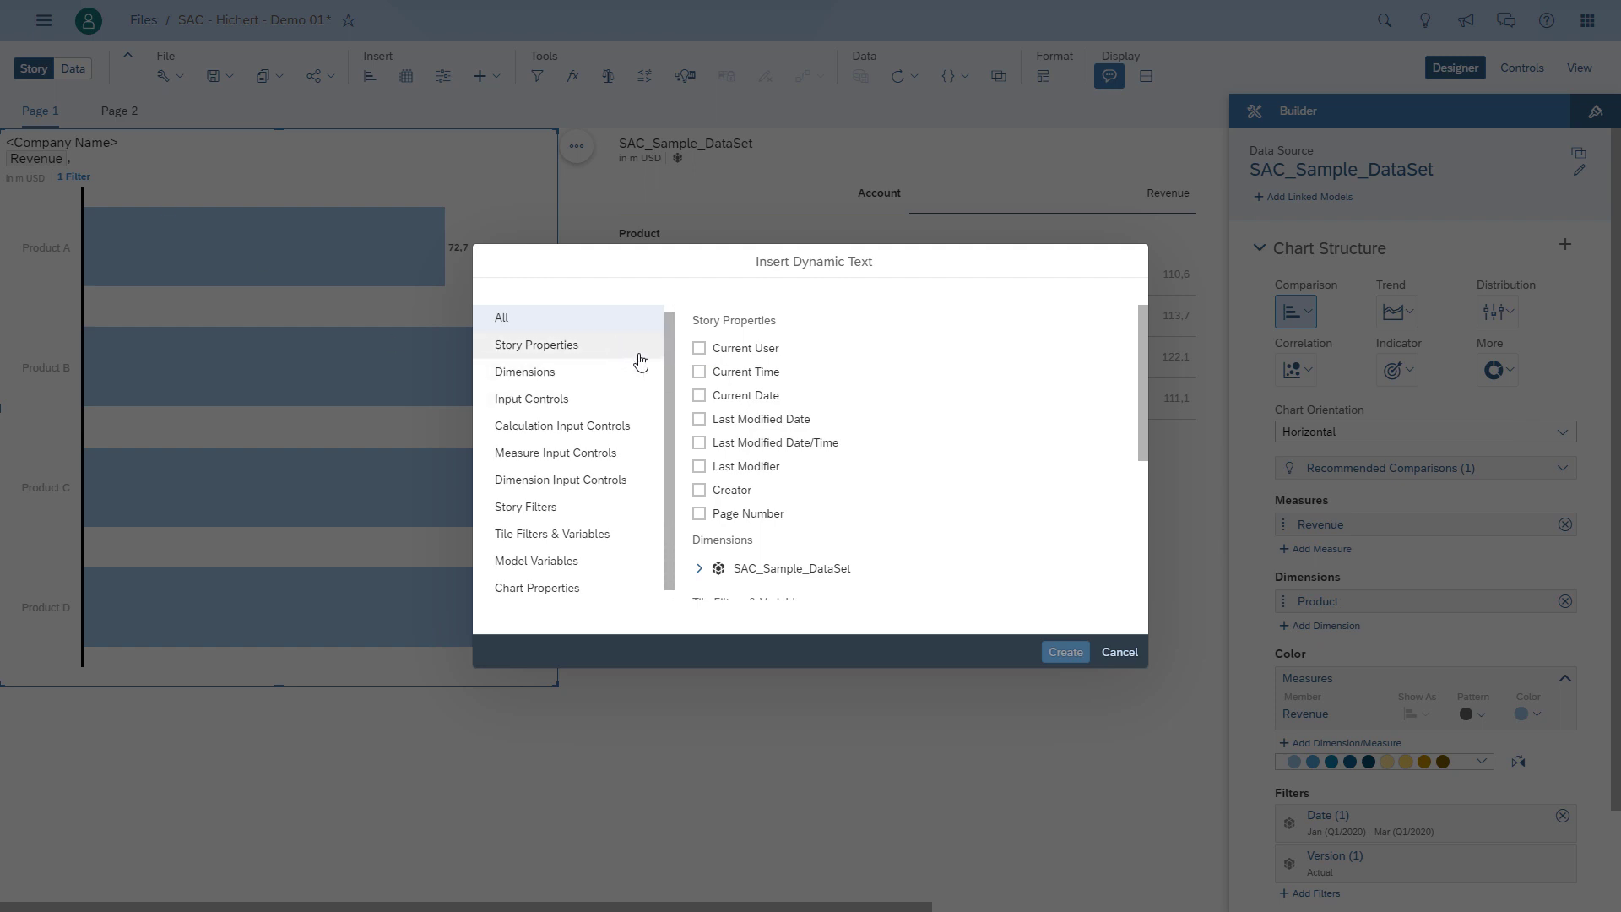
{"action": "scroll", "coordinate": [641, 362], "scroll_direction": "down", "scroll_amount": 1}
{"action": "left_click", "coordinate": [545, 580]}
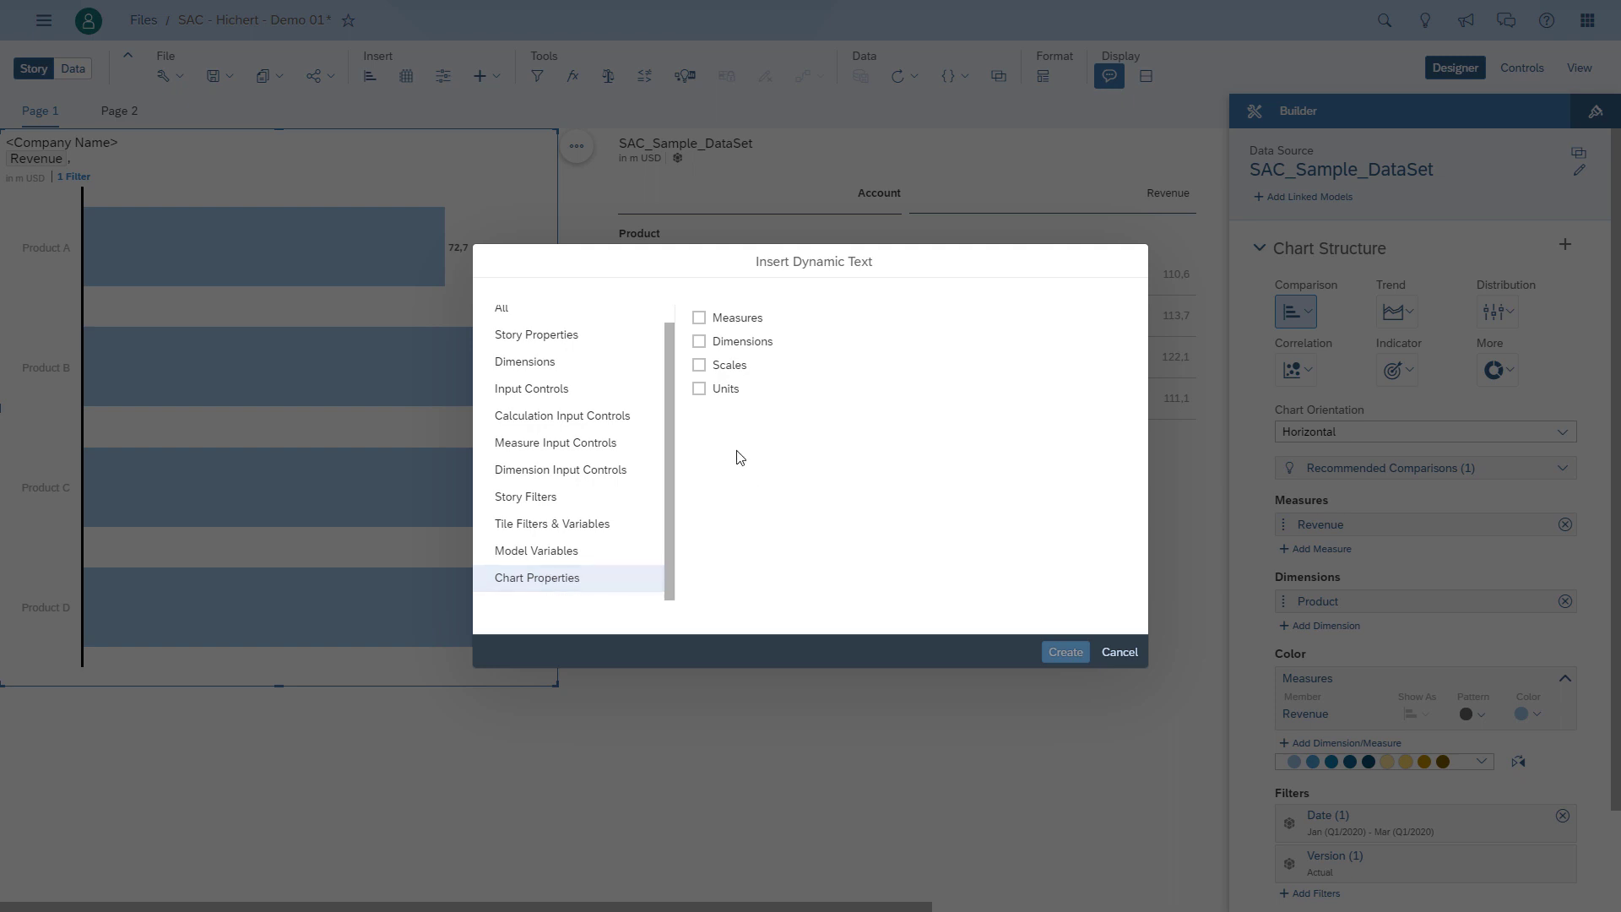
Insert the chart's Date and Version filter values, Jan–Mar 2020 and Actual, into the title.
{"action": "left_click", "coordinate": [529, 525]}
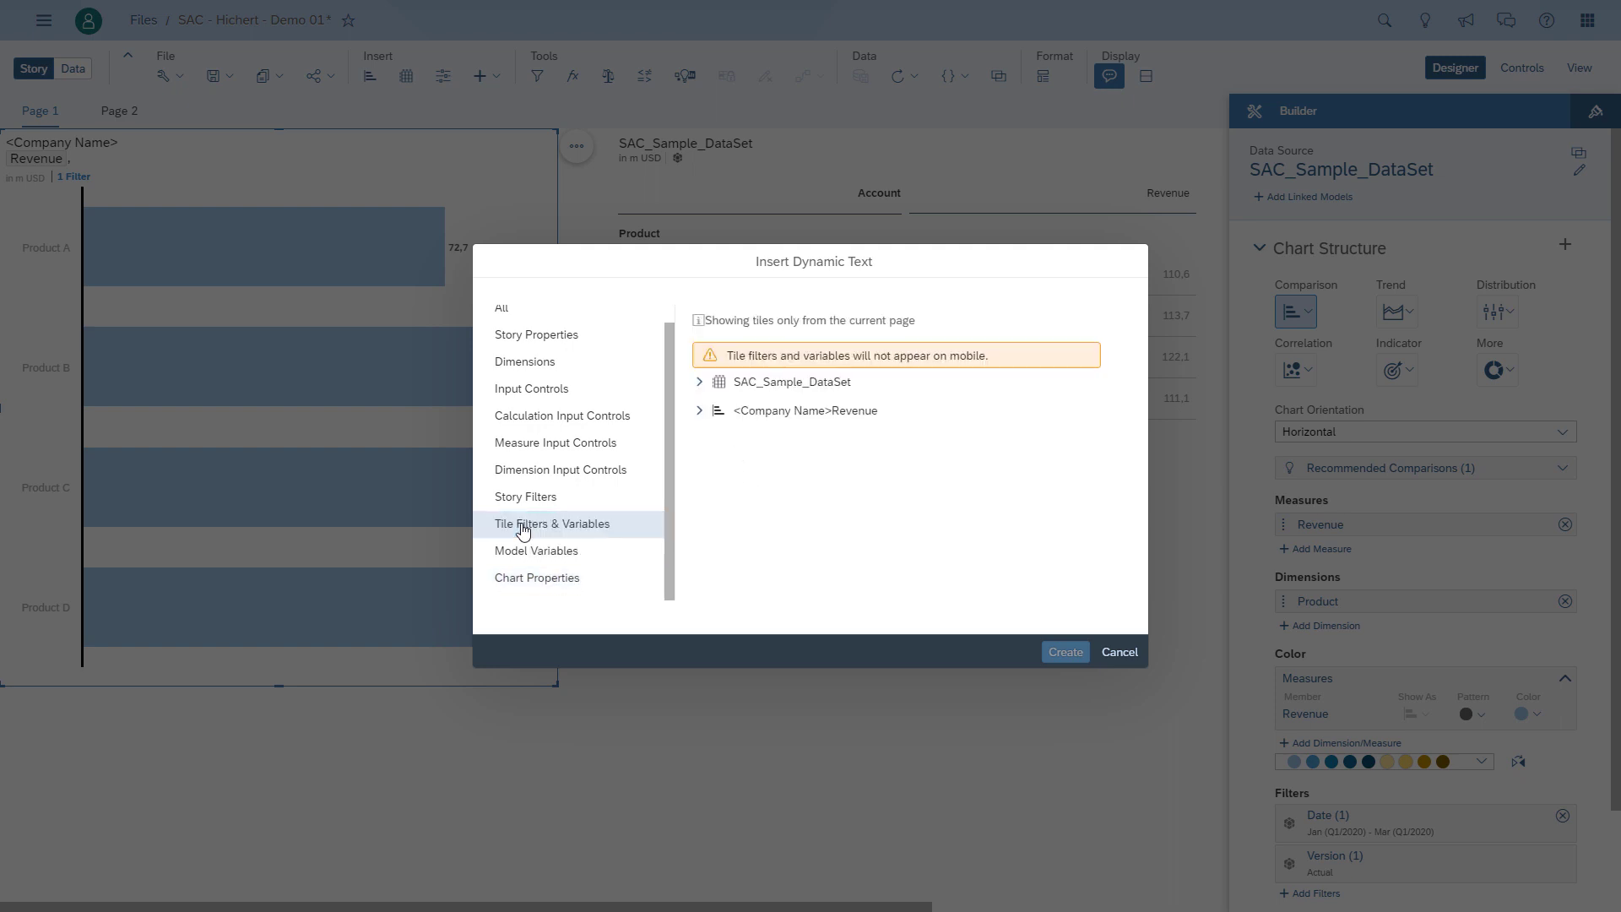
{"action": "left_click", "coordinate": [699, 410]}
{"action": "left_click", "coordinate": [719, 440]}
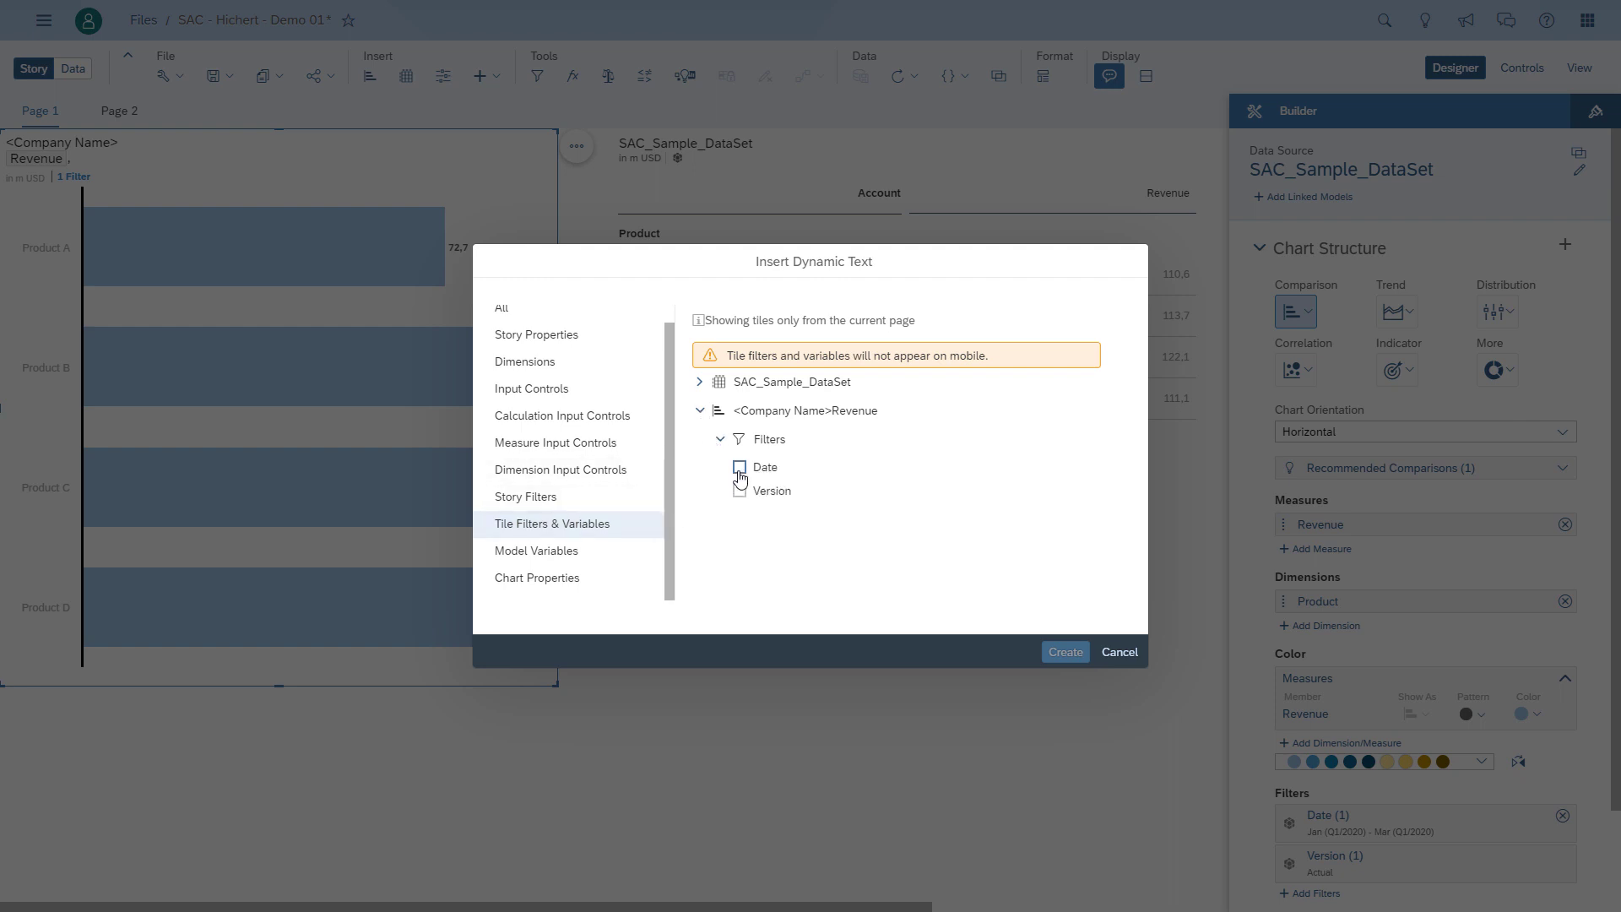
{"action": "left_click", "coordinate": [740, 469]}
{"action": "left_click", "coordinate": [740, 494]}
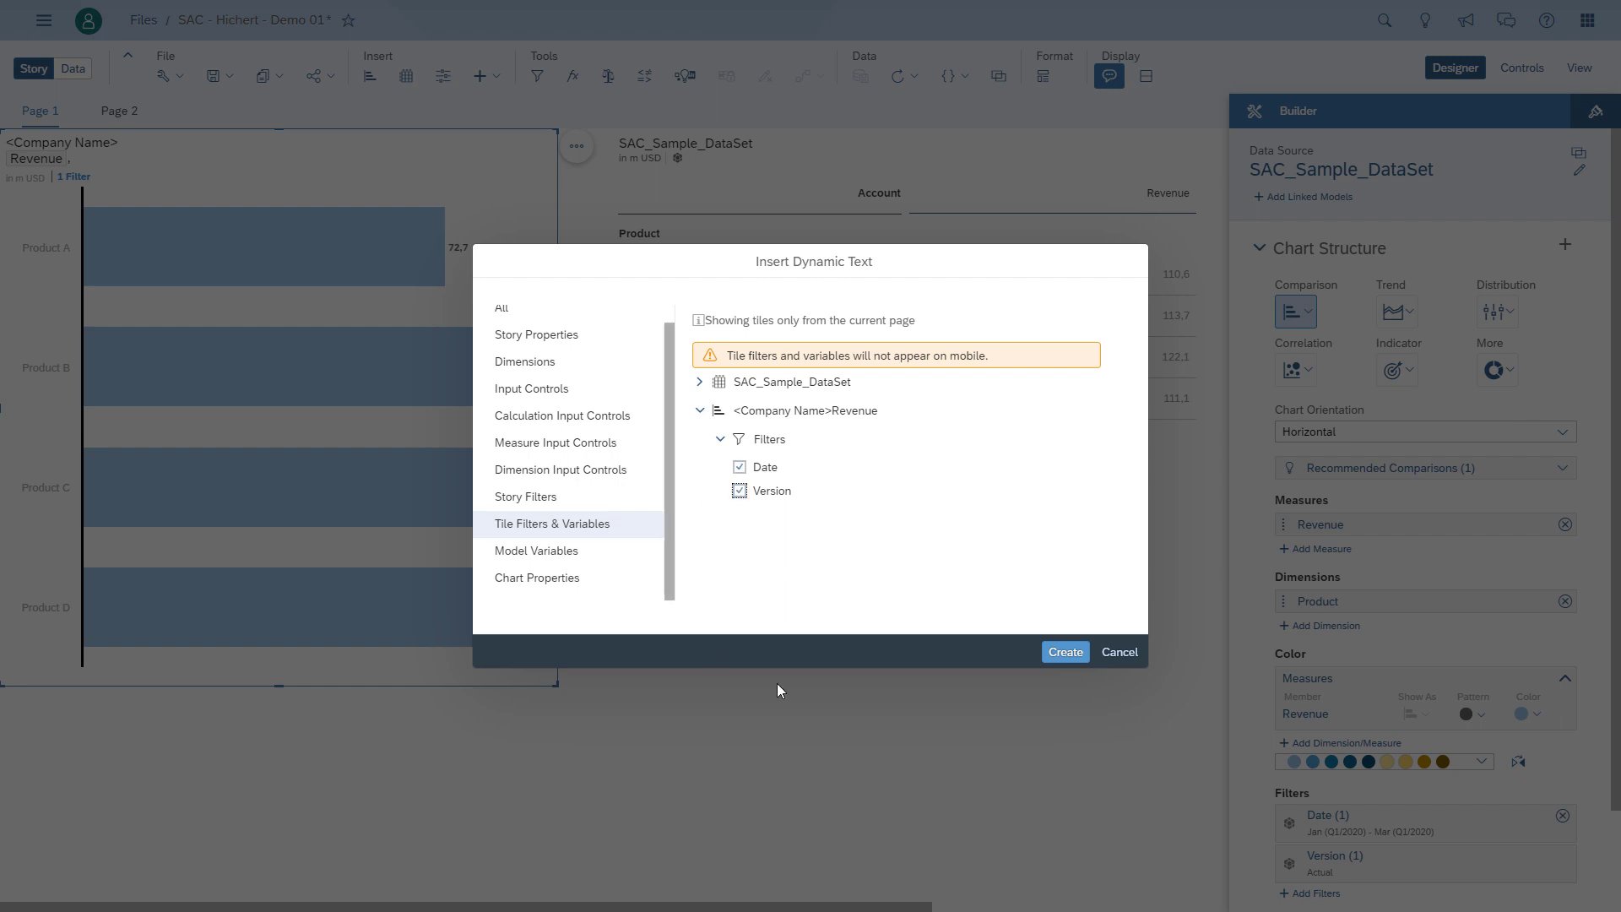
{"action": "left_click", "coordinate": [1063, 657]}
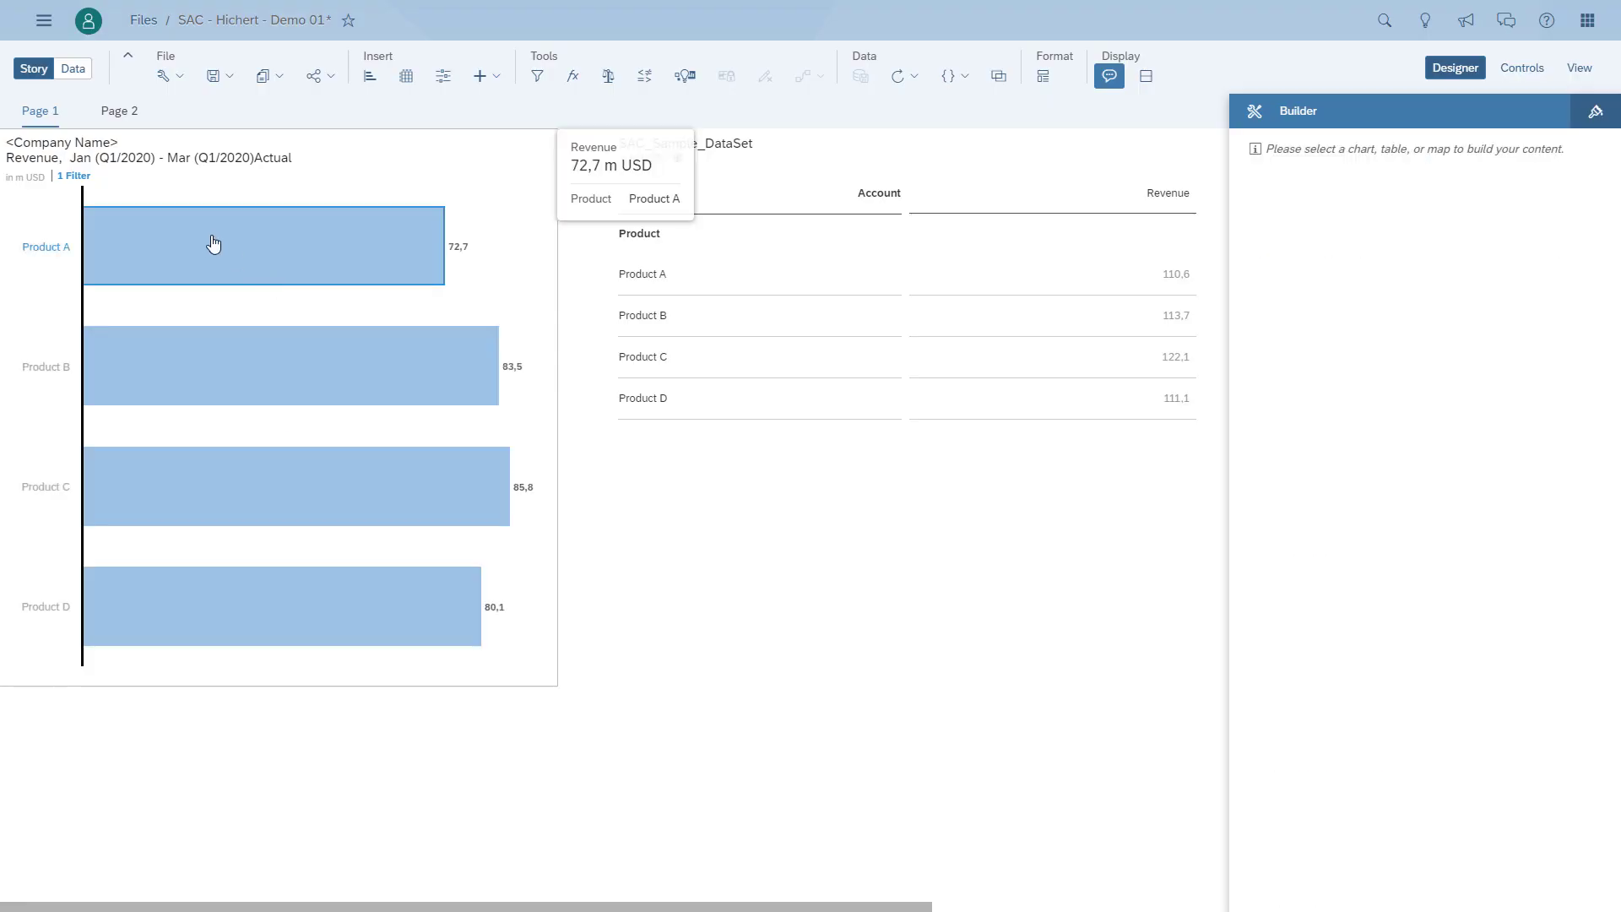
Break the title so Actual sits on its own third line below the date range.
{"action": "left_click", "coordinate": [313, 163]}
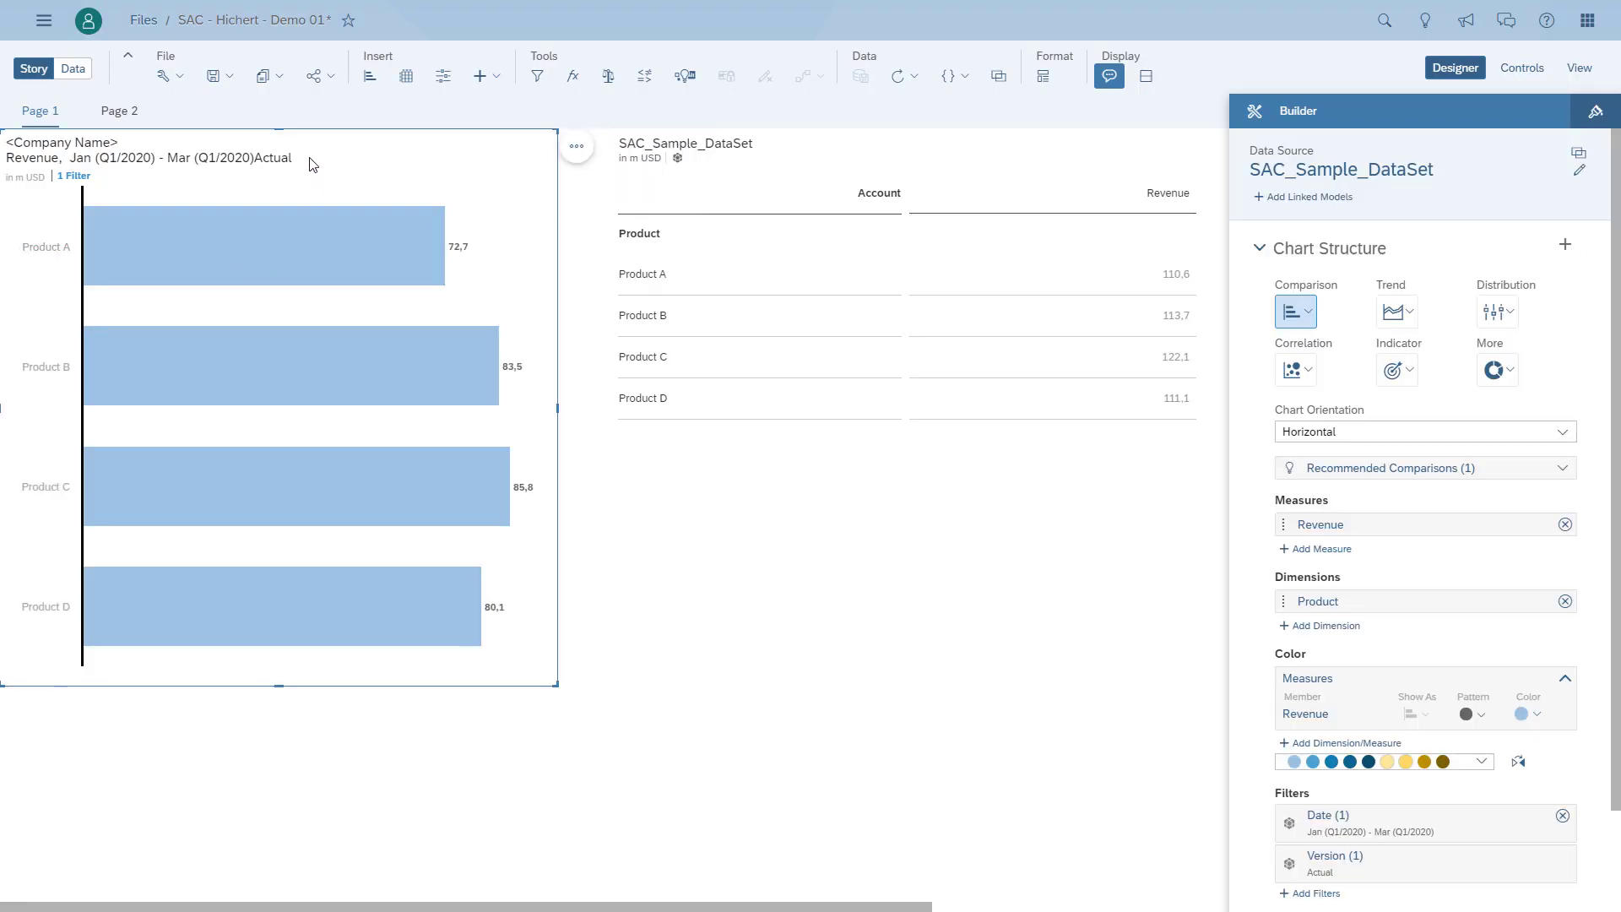
{"action": "left_click", "coordinate": [312, 163]}
{"action": "left_click", "coordinate": [311, 160]}
{"action": "key", "text": "Left"}
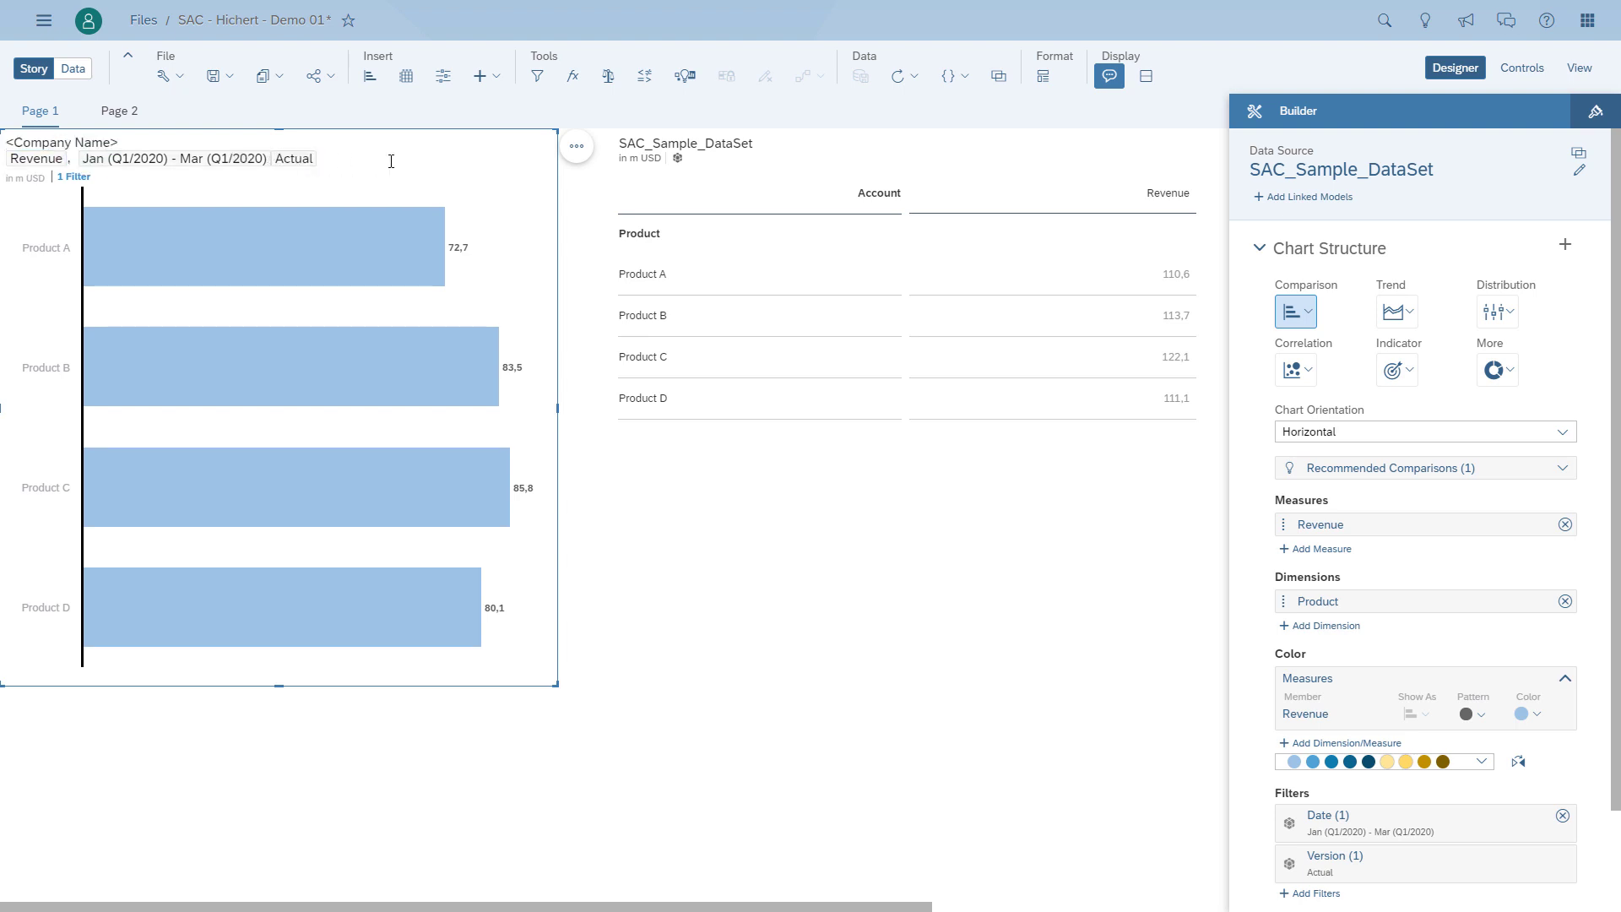
{"action": "key", "text": "Return"}
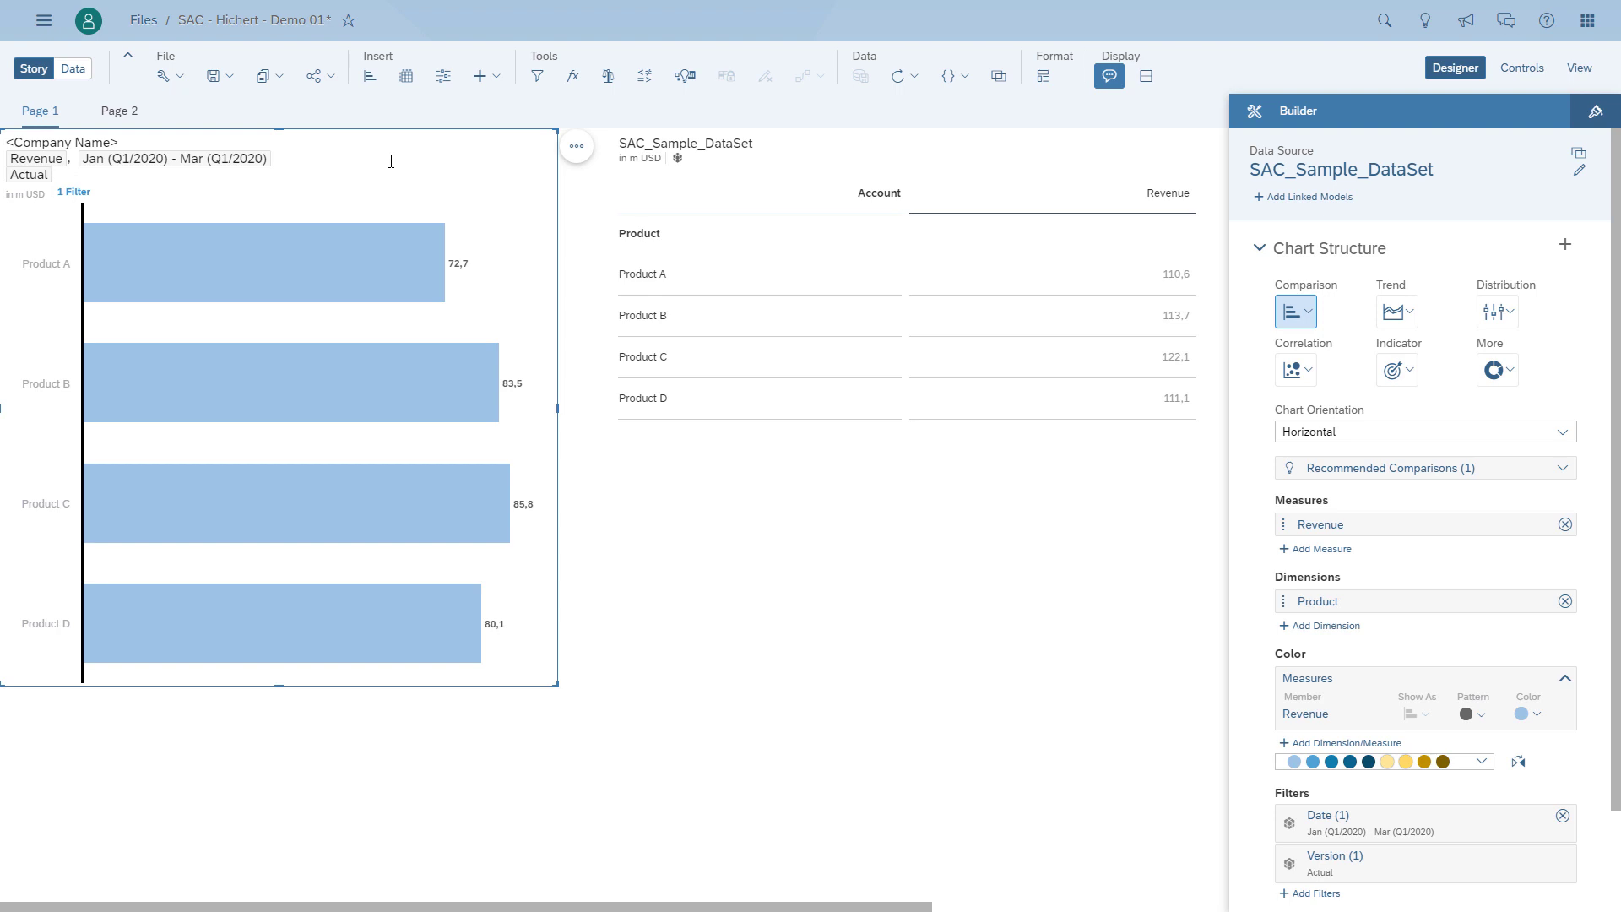
{"action": "left_click", "coordinate": [573, 196]}
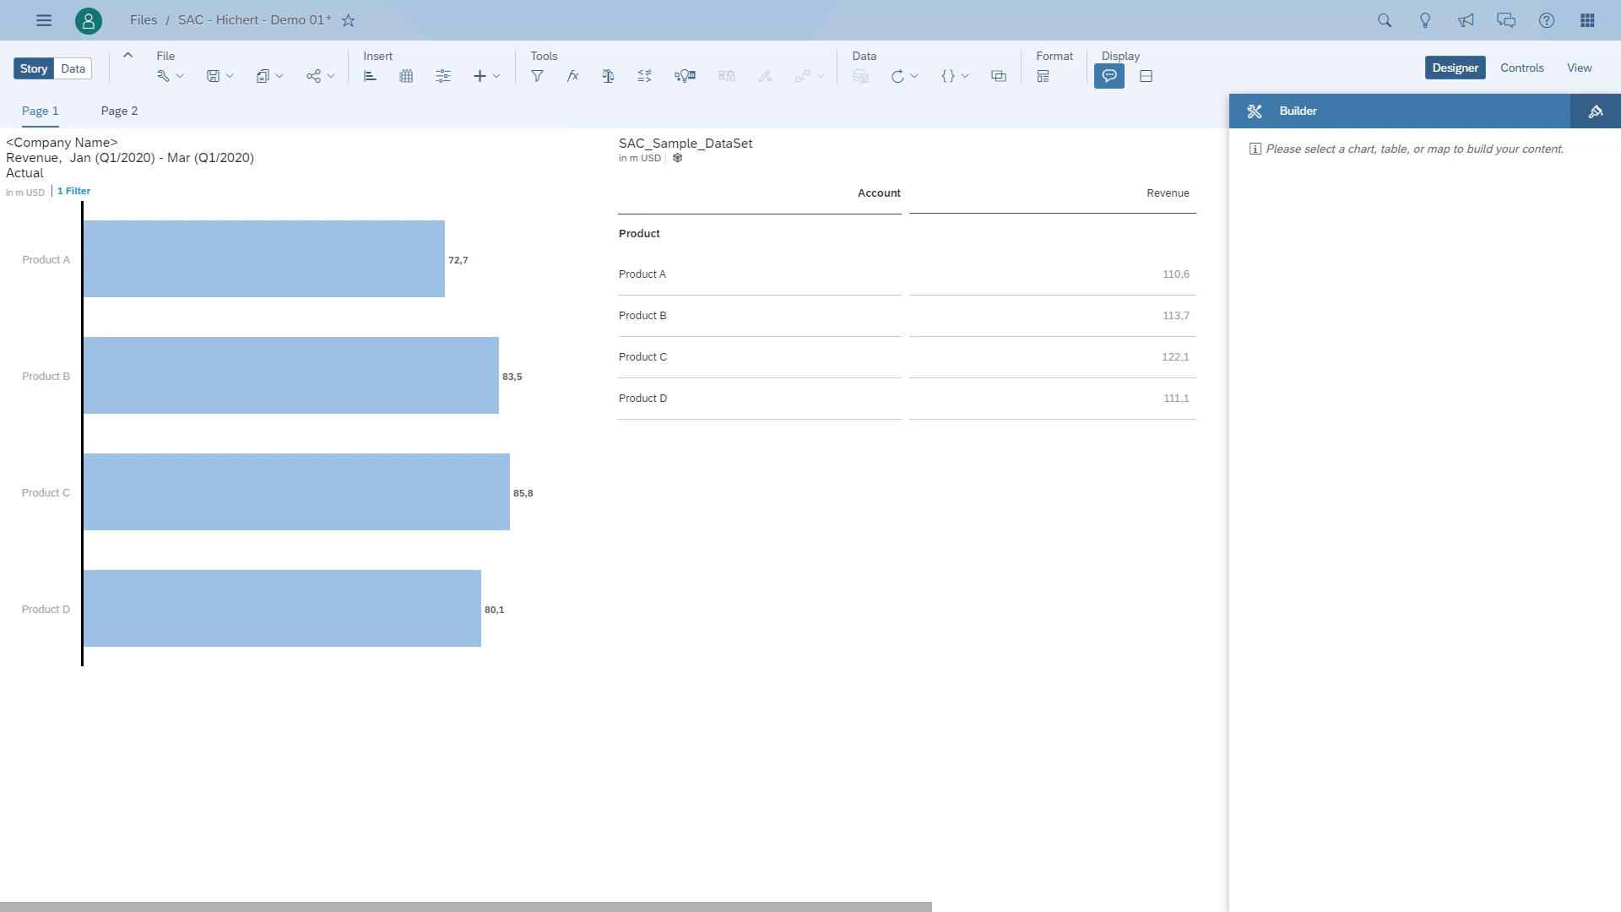
Restyle the chart's title lines to the Citation text type at size 10.
{"action": "left_click", "coordinate": [351, 771]}
{"action": "double_click", "coordinate": [108, 142]}
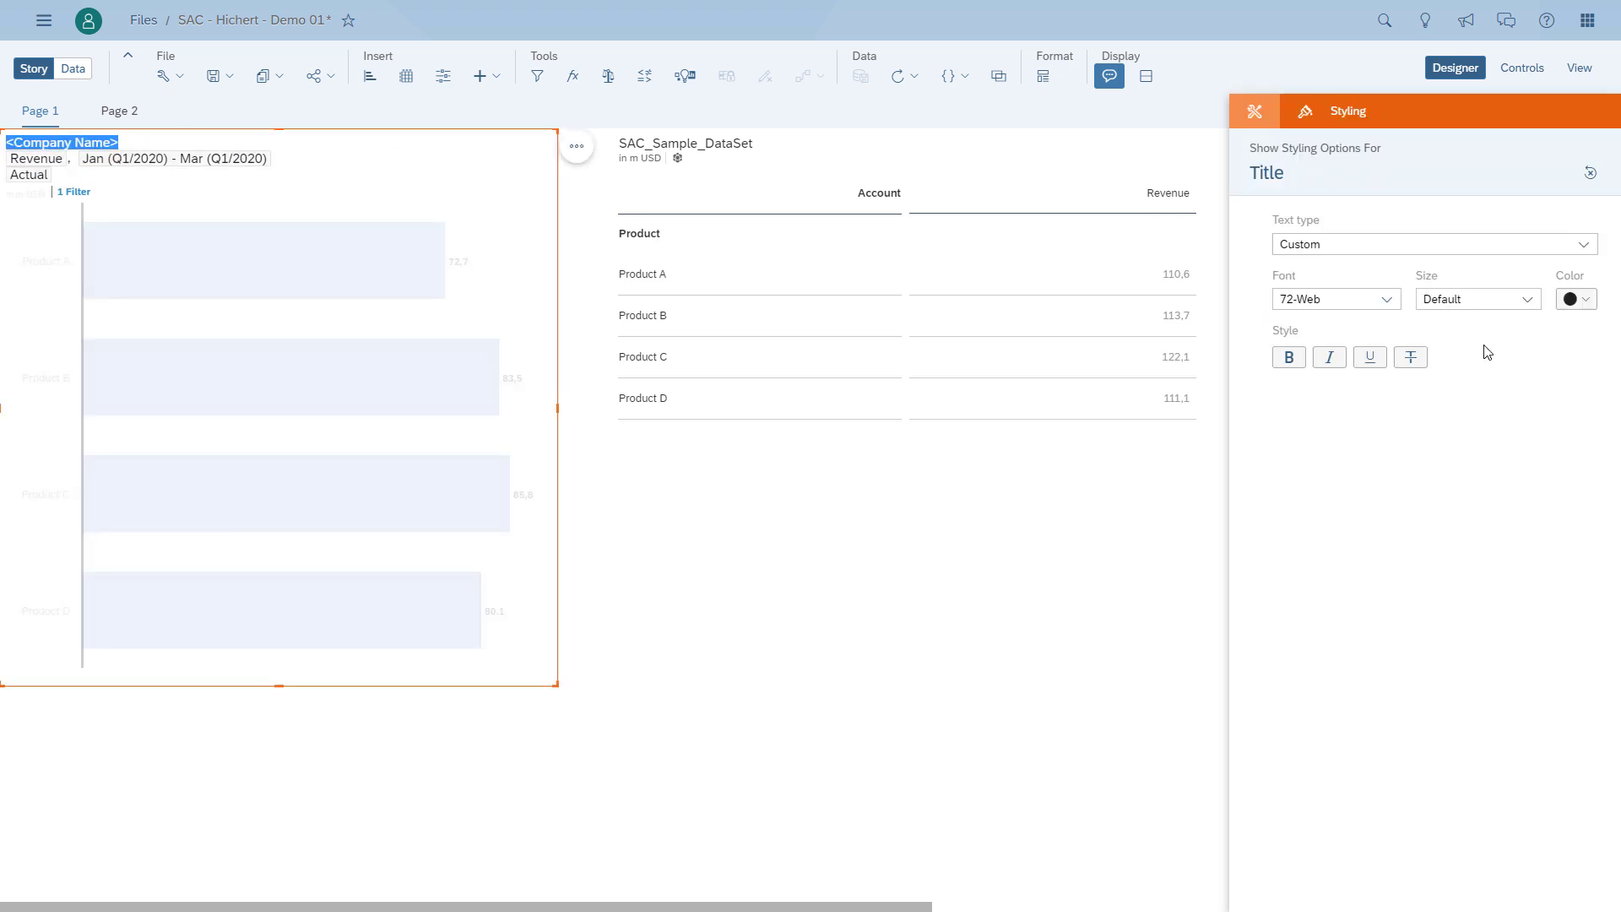
{"action": "double_click", "coordinate": [27, 193]}
{"action": "left_click", "coordinate": [1477, 299]}
{"action": "left_click", "coordinate": [1478, 354]}
{"action": "left_click", "coordinate": [554, 752]}
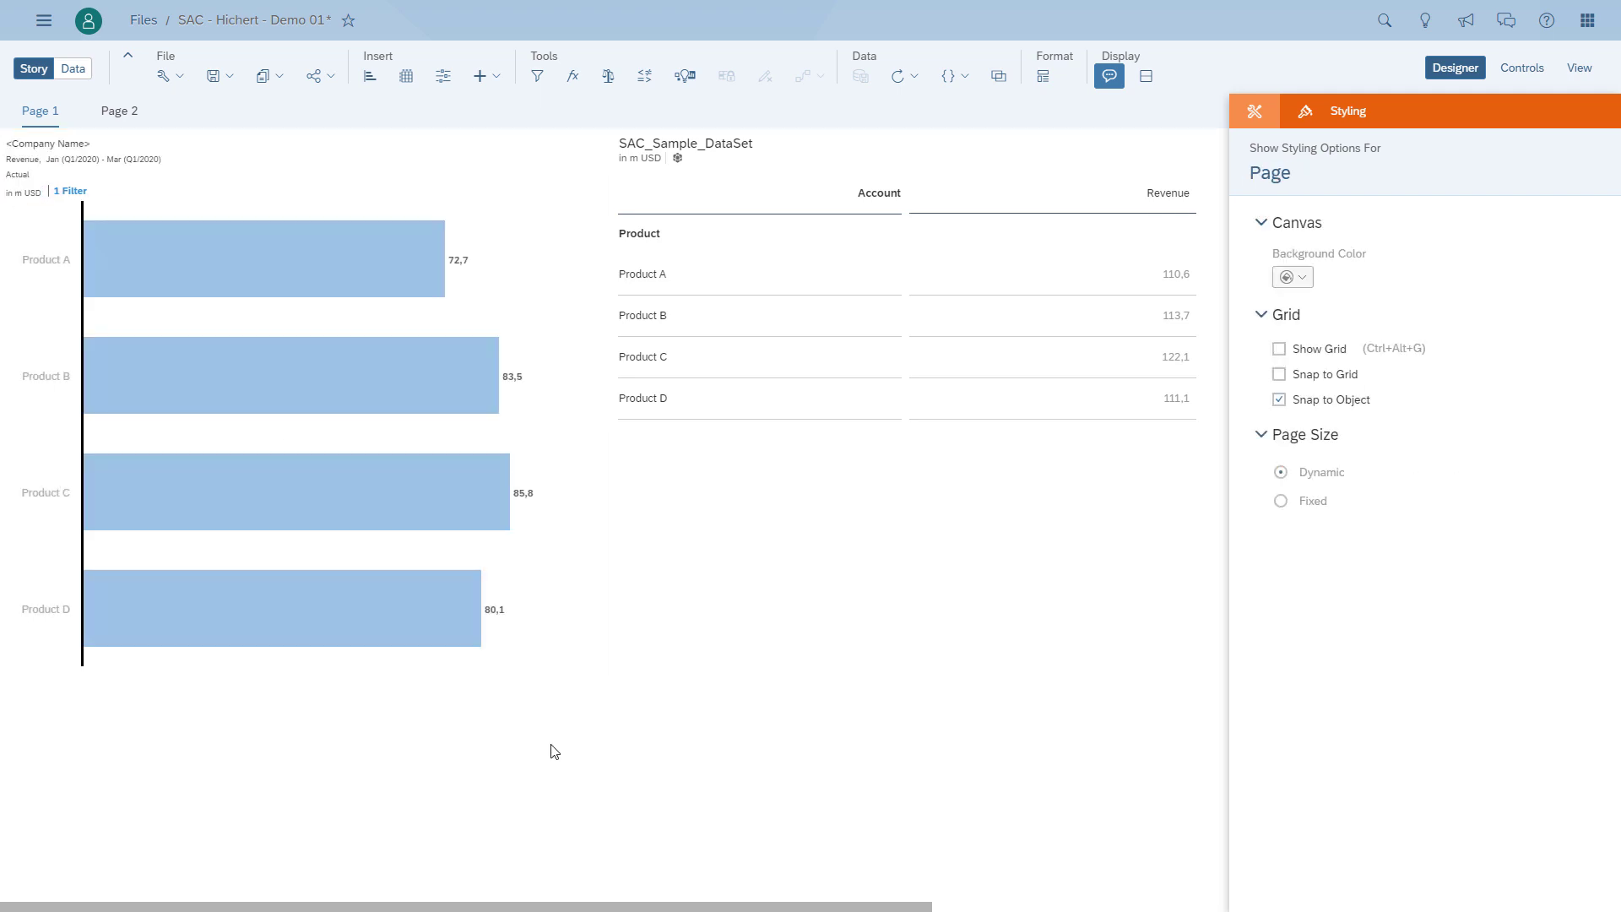